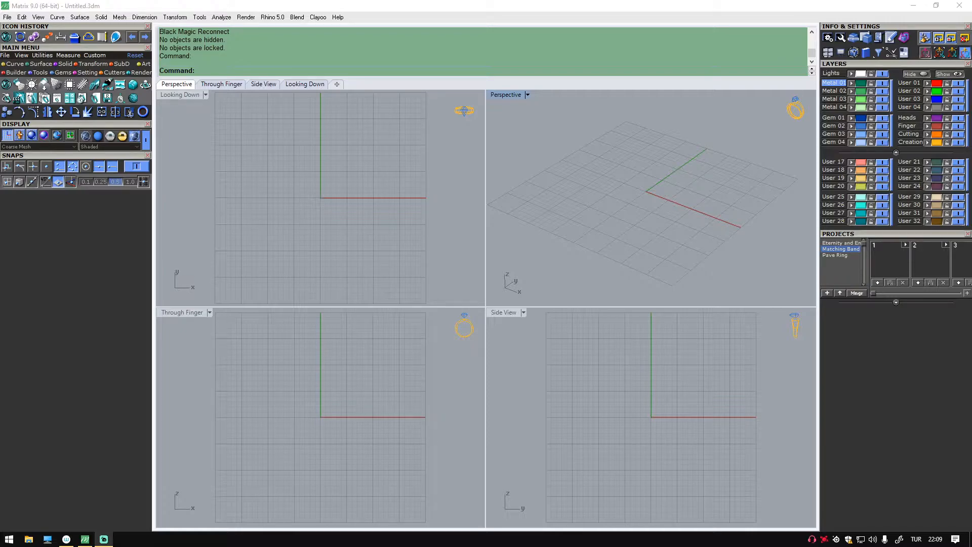
# Examine the reference ring photo 1.jpg from the desktop, including its band detail, and switch back to Matrix.
pyautogui.click(913, 5)
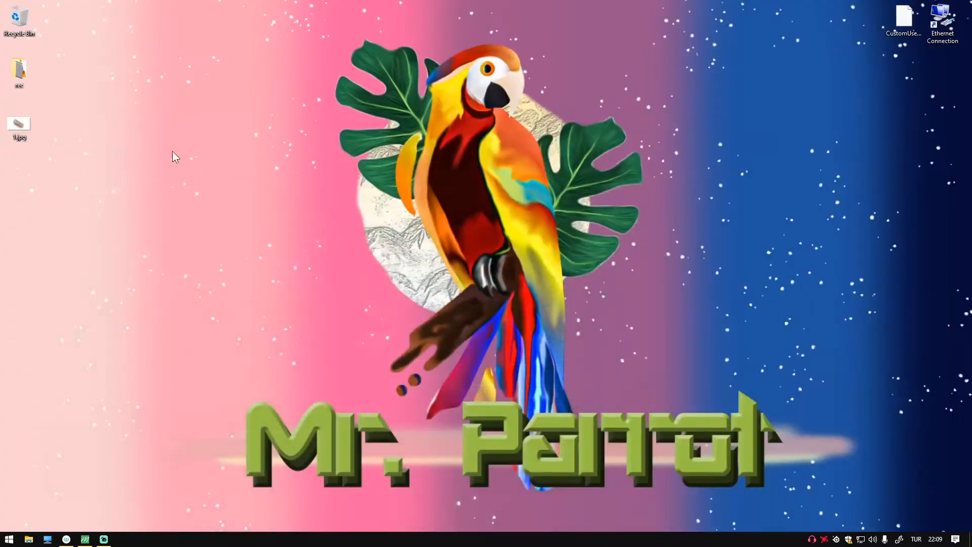
pyautogui.doubleClick(13, 135)
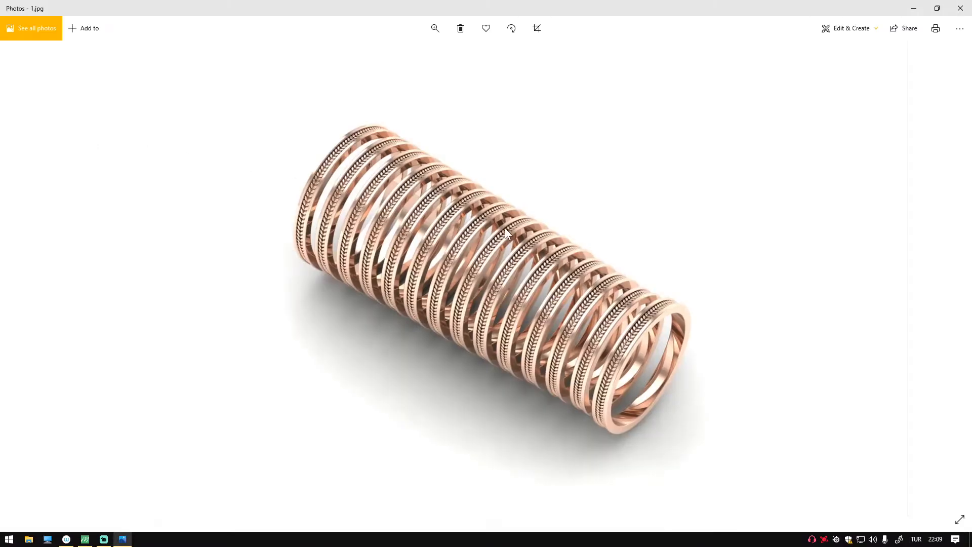
pyautogui.scroll(3, 578, 312)
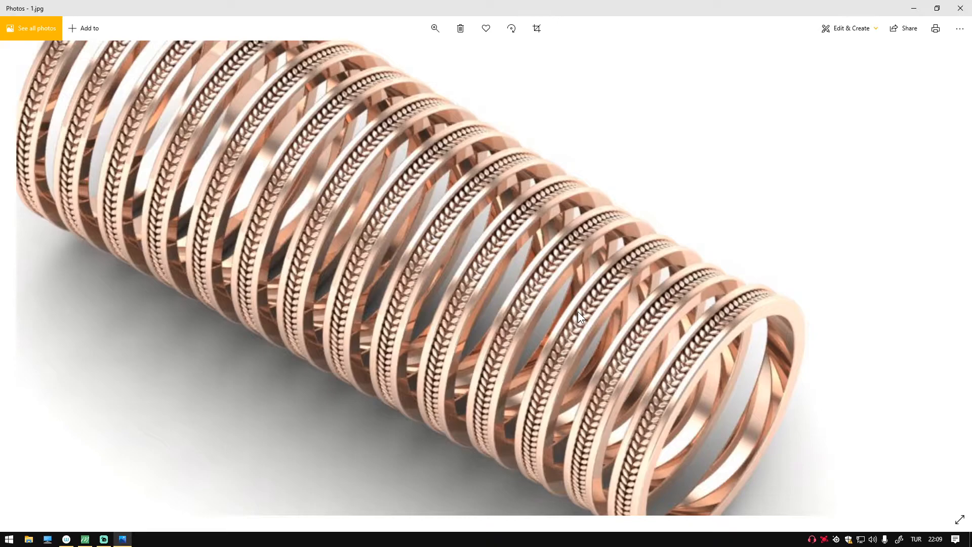
pyautogui.doubleClick(533, 274)
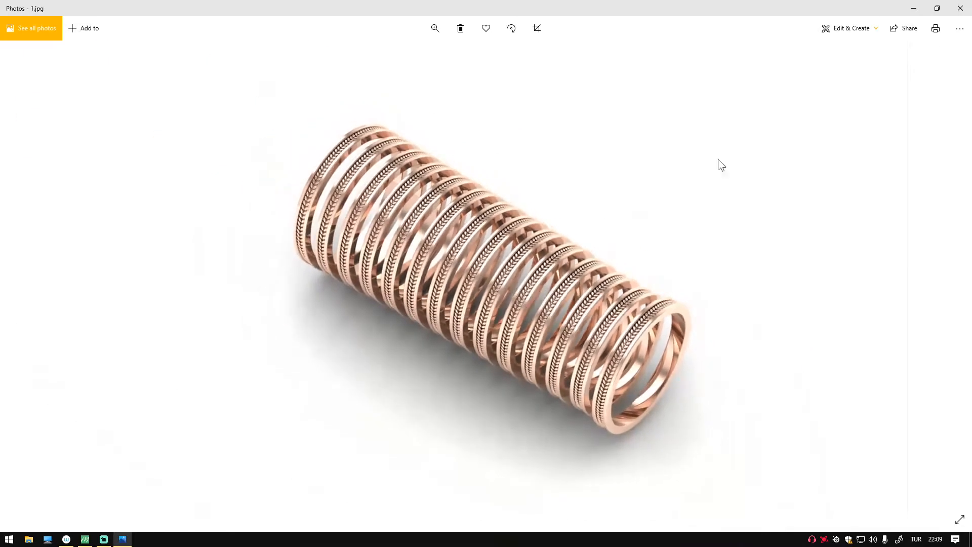
pyautogui.click(970, 5)
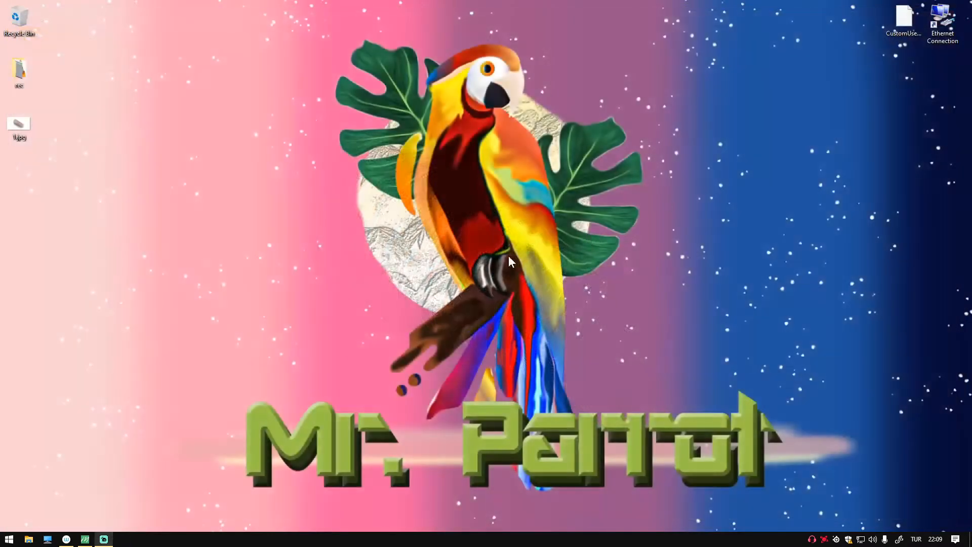
pyautogui.click(92, 537)
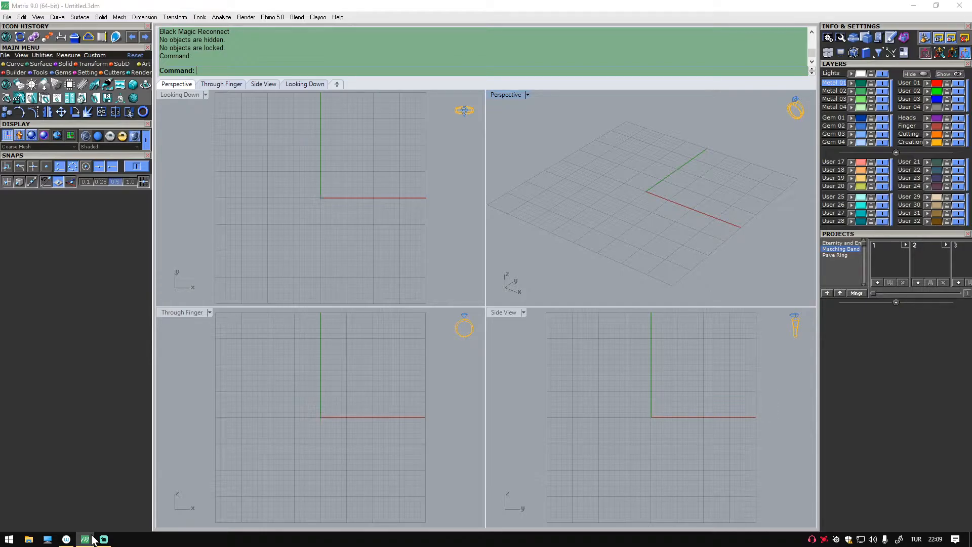
# Create a ring rail in Swiss size 15 and close the Ring Rail tool.
pyautogui.click(142, 113)
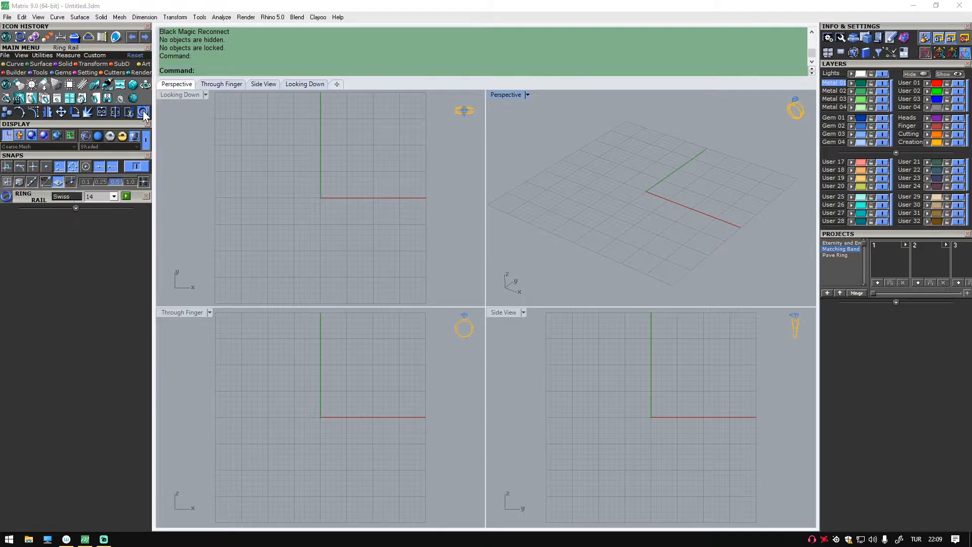
pyautogui.click(114, 197)
pyautogui.click(91, 231)
pyautogui.click(126, 196)
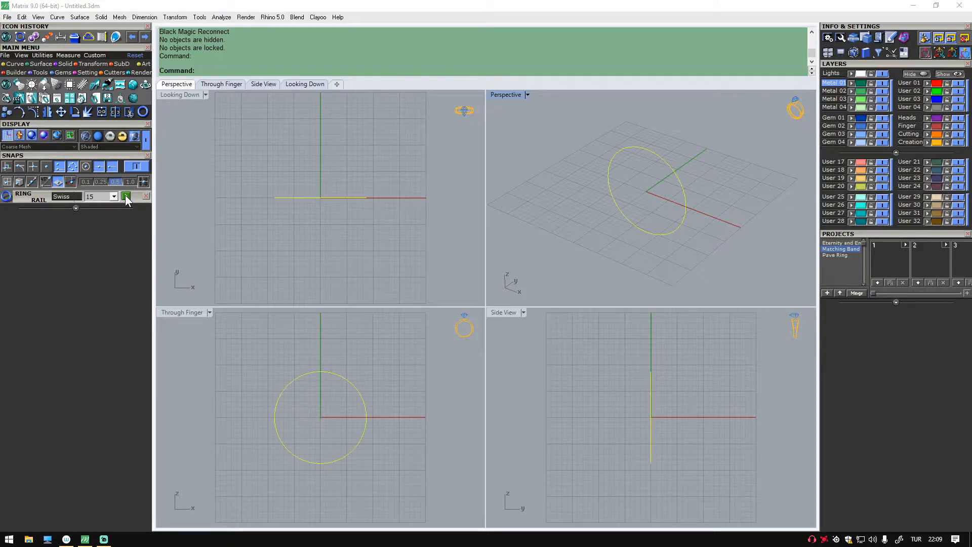
pyautogui.click(257, 169)
pyautogui.moveTo(627, 188); pyautogui.dragTo(594, 186, button='right')
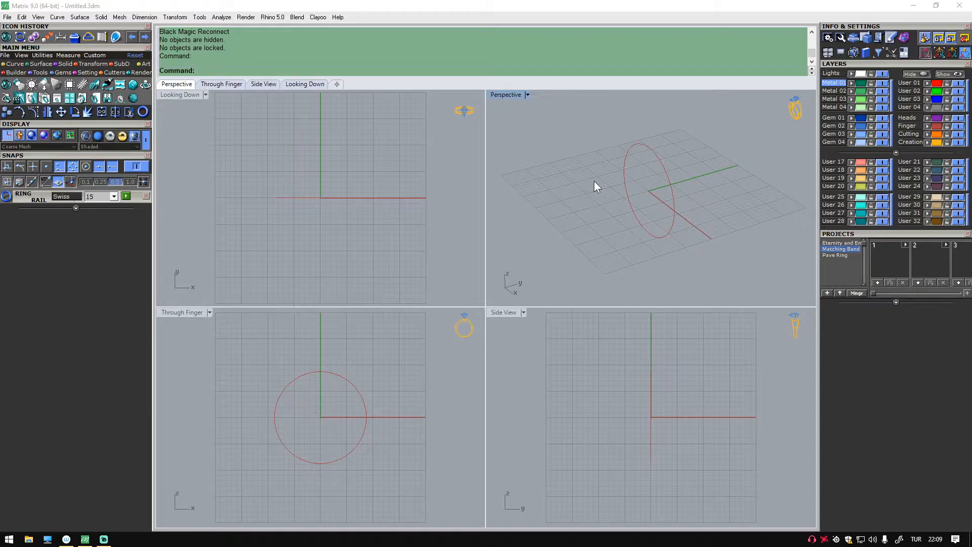
pyautogui.click(147, 196)
pyautogui.keyDown('shift'); pyautogui.moveTo(665, 183); pyautogui.dragTo(605, 210, button='right'); pyautogui.keyUp('shift')
pyautogui.scroll(3, 528, 222)
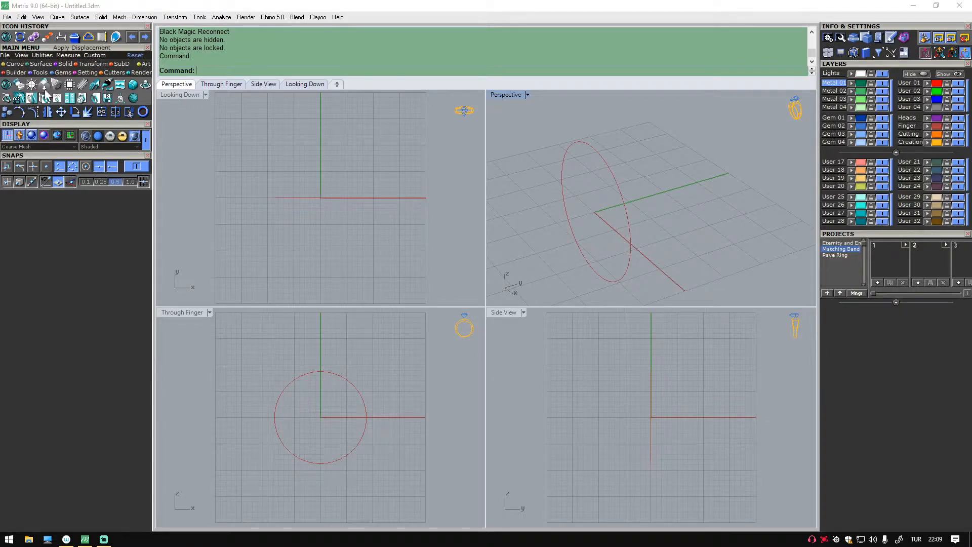
pyautogui.click(34, 74)
pyautogui.click(21, 85)
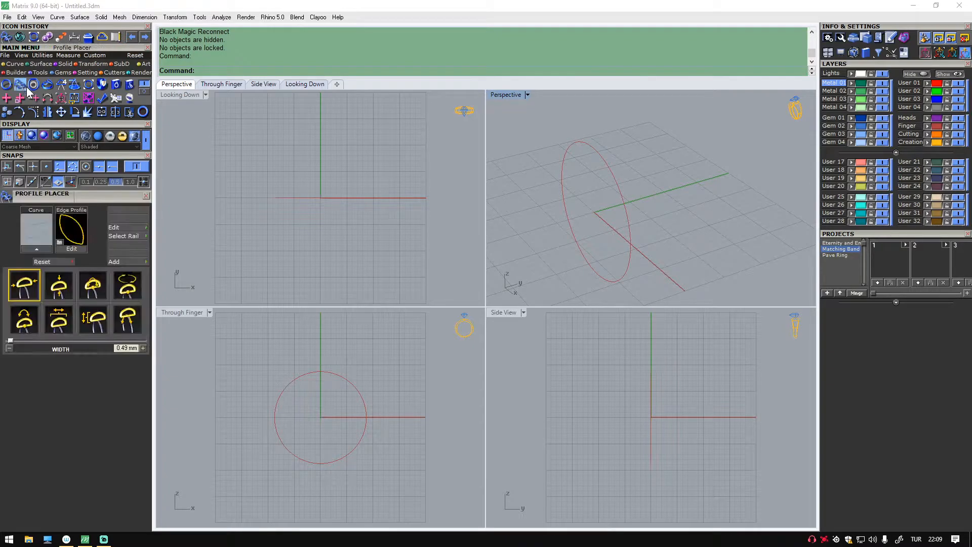
pyautogui.click(146, 196)
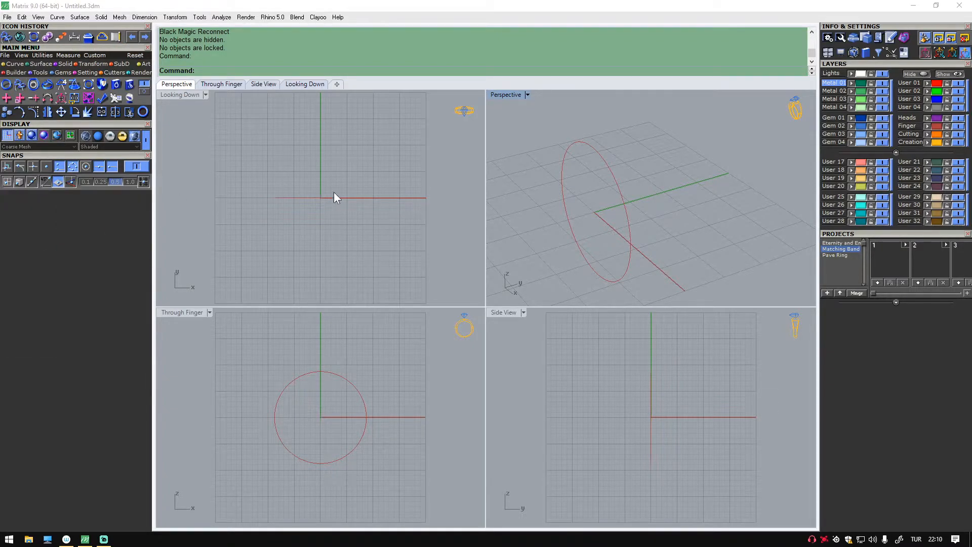
# Draw a horizontal 2.5 mm line to the left of the construction grid in the Side View as the profile's top edge.
pyautogui.scroll(-2, 578, 384)
pyautogui.moveTo(524, 373); pyautogui.dragTo(562, 394)
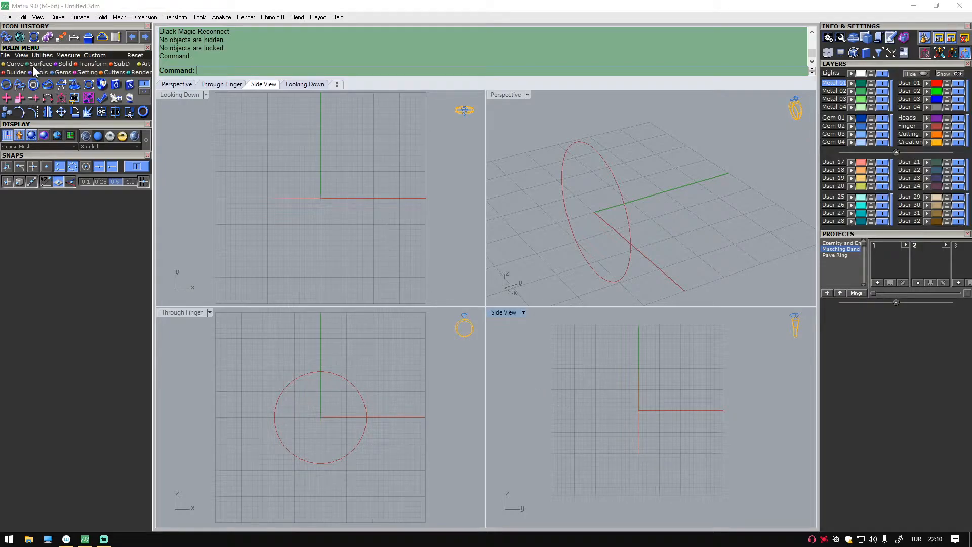
pyautogui.click(14, 63)
pyautogui.click(144, 84)
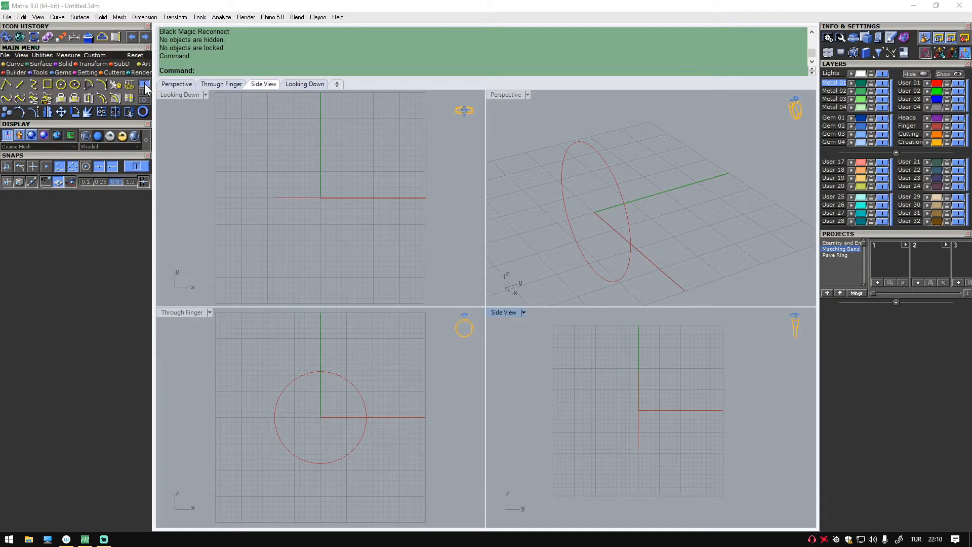
pyautogui.click(19, 86)
pyautogui.scroll(-1, 547, 410)
pyautogui.scroll(2, 546, 409)
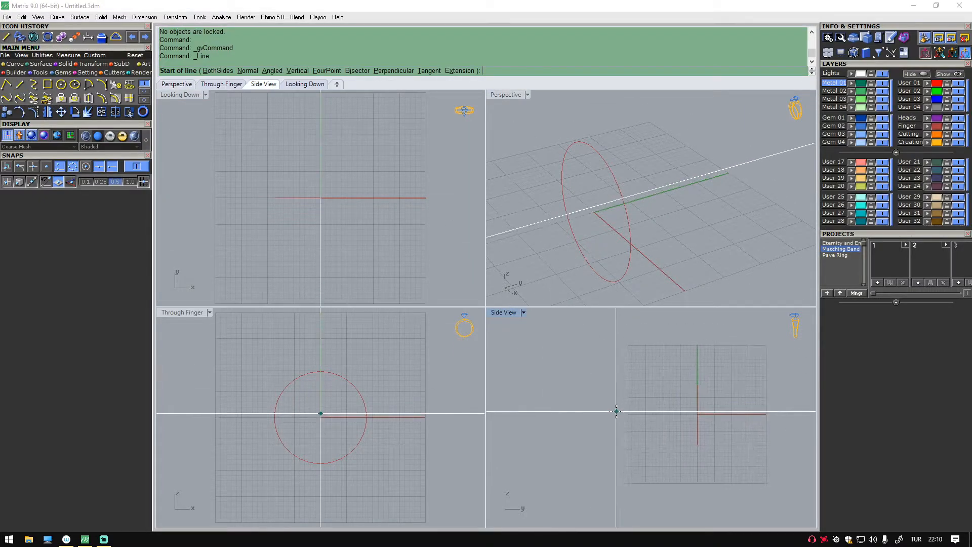
pyautogui.click(599, 390)
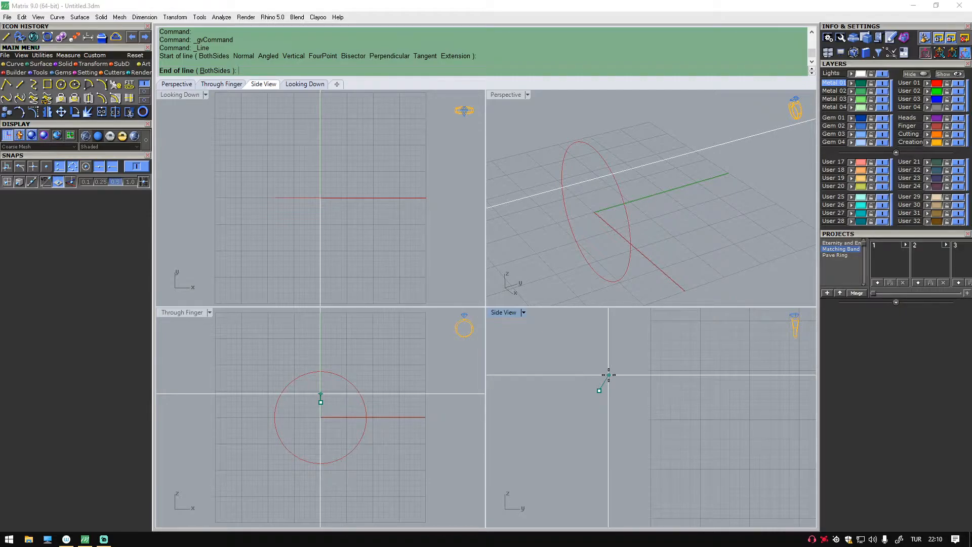
pyautogui.write('2.5')
pyautogui.press('Return')
pyautogui.scroll(1, 650, 374)
pyautogui.scroll(3, 649, 374)
pyautogui.press('shift')
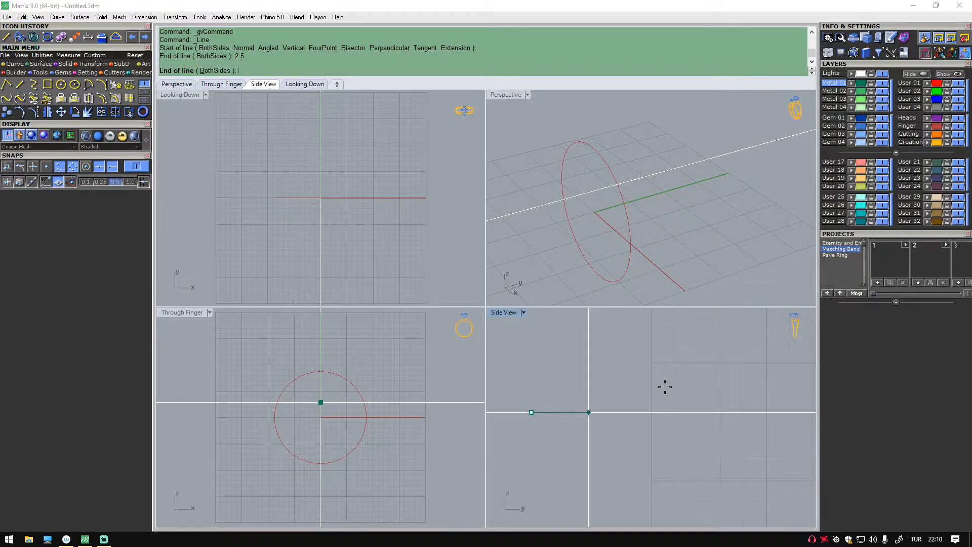
pyautogui.click(665, 387)
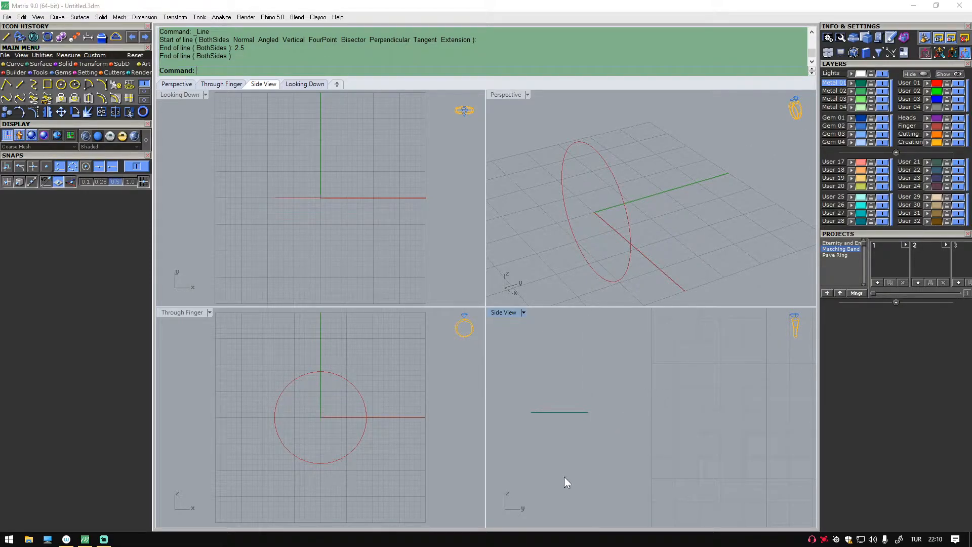
pyautogui.click(542, 413)
pyautogui.click(510, 456)
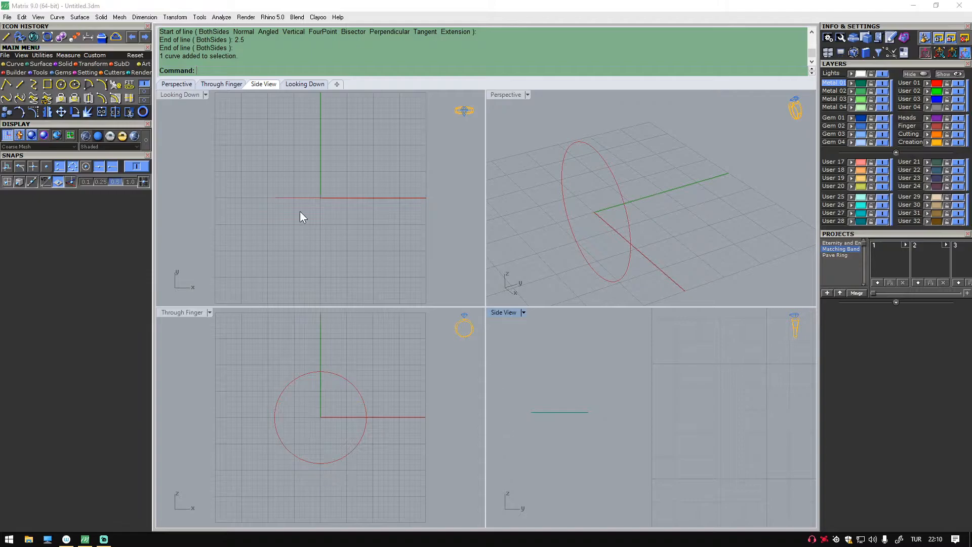
# Draw a 1.3 mm vertical line down from the left end of the 2.5 mm line.
pyautogui.click(32, 97)
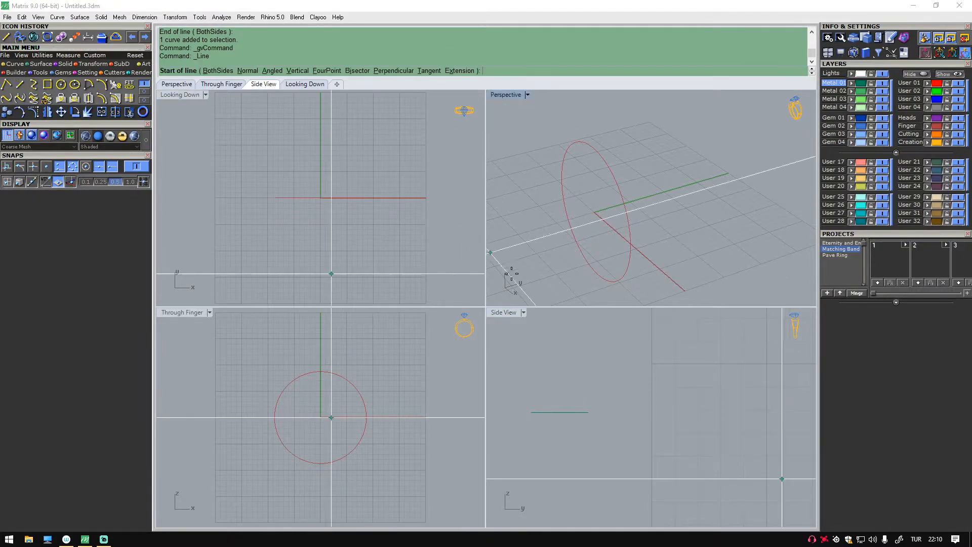
pyautogui.click(530, 412)
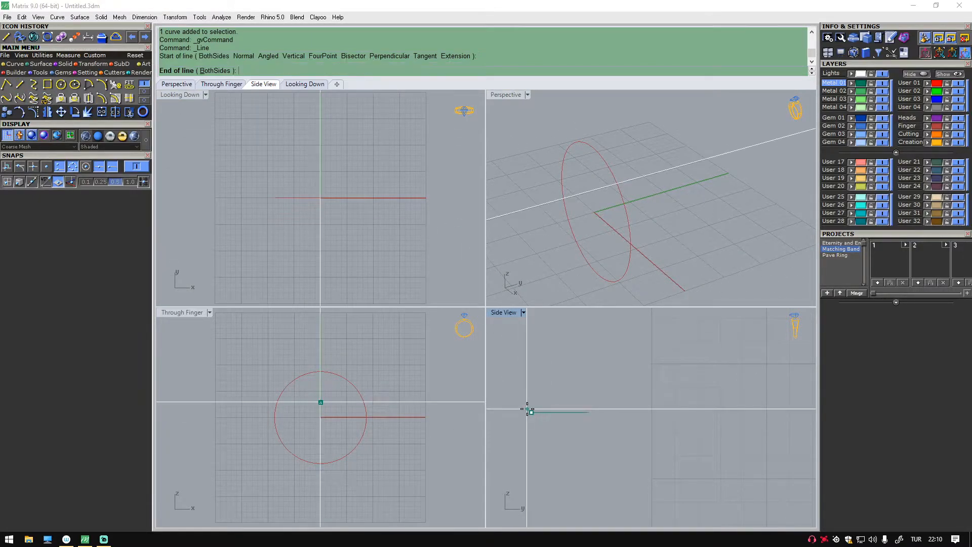
pyautogui.write('1.3')
pyautogui.press('Return')
pyautogui.click(539, 454)
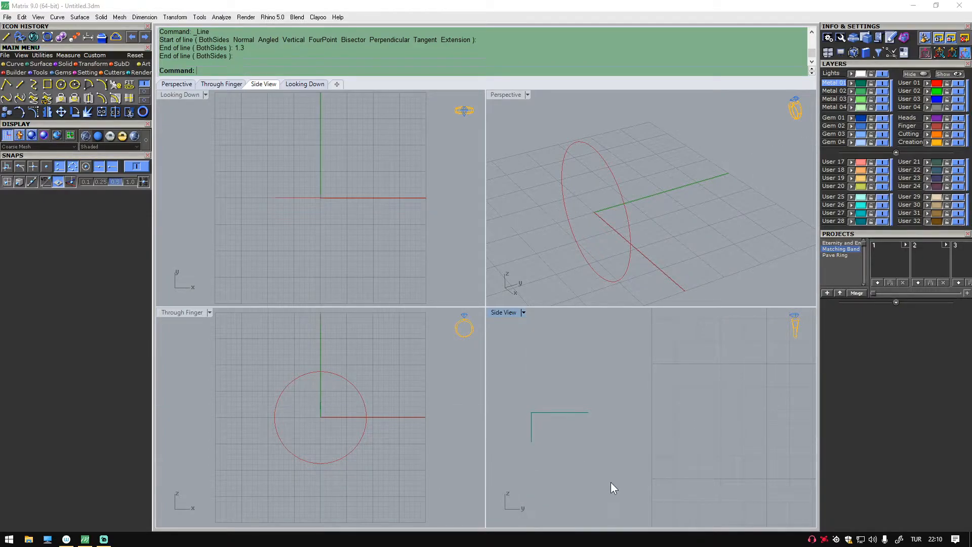
# Draw a matching 1.3 mm vertical line down from the top line's right end.
pyautogui.press('Return')
pyautogui.click(589, 412)
pyautogui.write('1.3')
pyautogui.press('Return')
pyautogui.click(602, 451)
pyautogui.scroll(2, 542, 451)
pyautogui.scroll(2, 542, 450)
# Draw a 0.6 mm horizontal line inward from the lower end of the left vertical line.
pyautogui.press('Return')
pyautogui.click(518, 432)
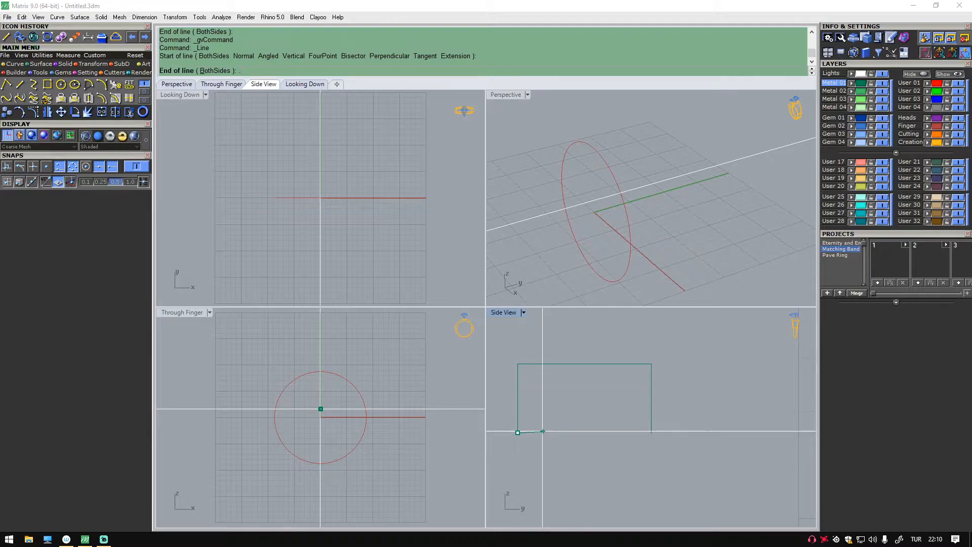
pyautogui.write('.6')
pyautogui.press('Return')
pyautogui.click(543, 431)
# Draw a 0.6 mm horizontal line inward from the lower end of the right vertical line.
pyautogui.press('Return')
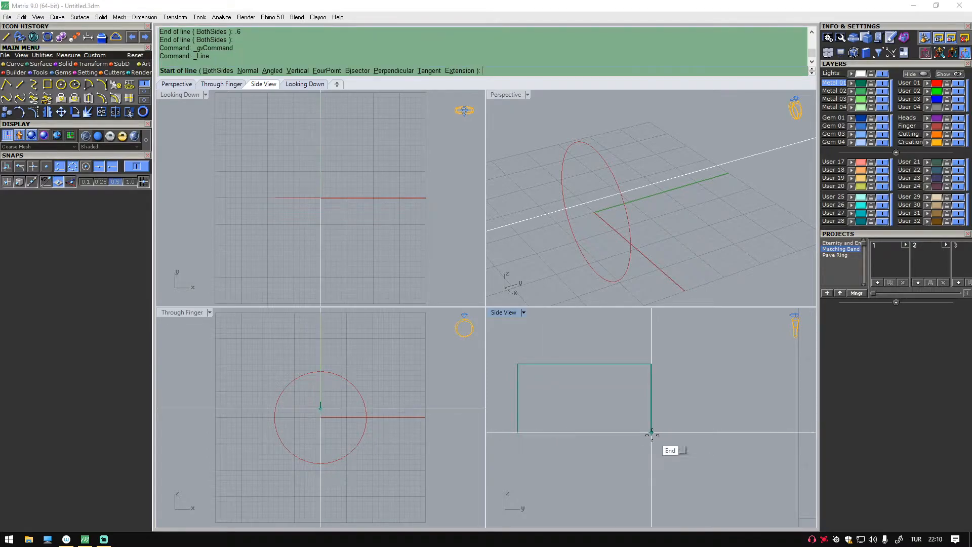
pyautogui.click(651, 433)
pyautogui.write('.6')
pyautogui.press('Return')
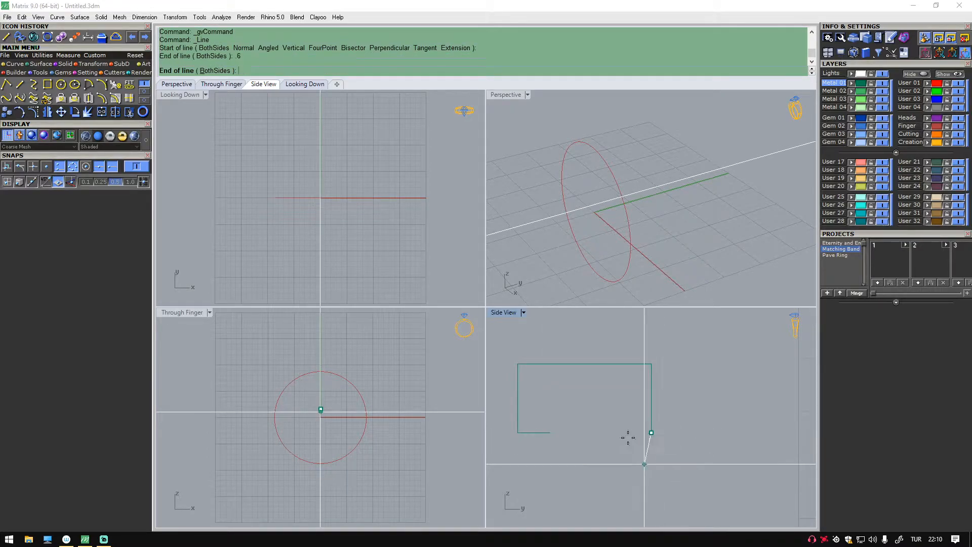
pyautogui.click(577, 439)
# Draw a 0.65 mm vertical line up from the inner end of the left bottom segment.
pyautogui.press('Return')
pyautogui.click(550, 431)
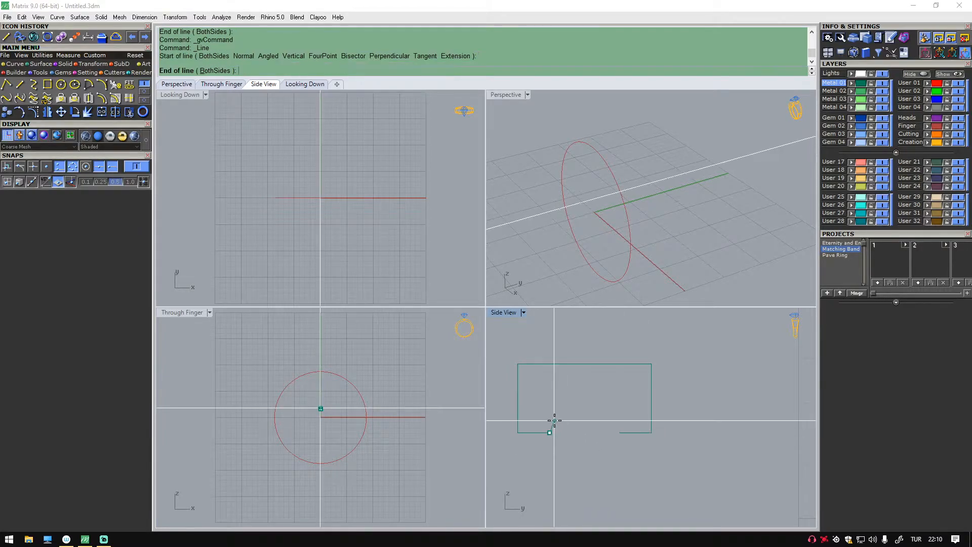
pyautogui.write('.65')
pyautogui.press('Return')
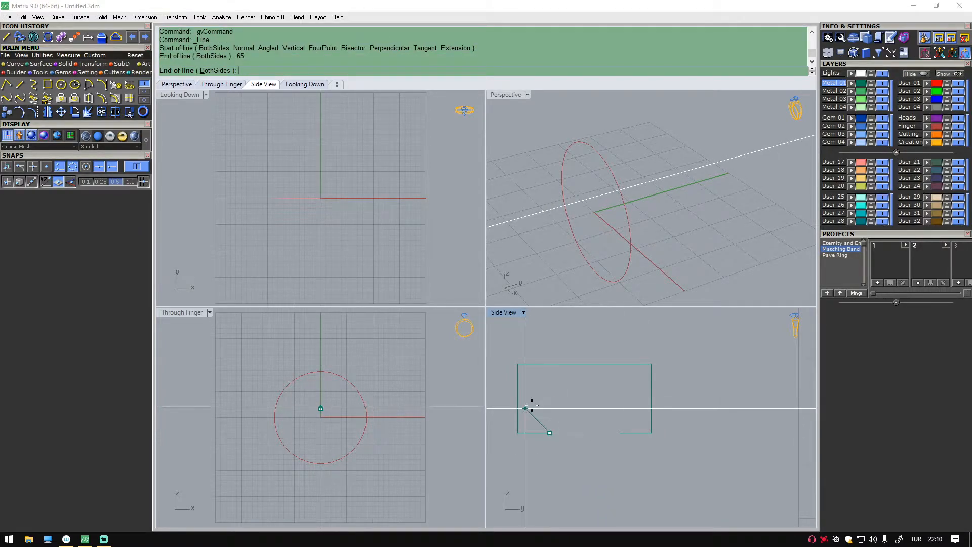
pyautogui.click(550, 393)
# Draw a 0.65 mm vertical line up from the inner end of the right bottom segment.
pyautogui.press('Return')
pyautogui.click(620, 431)
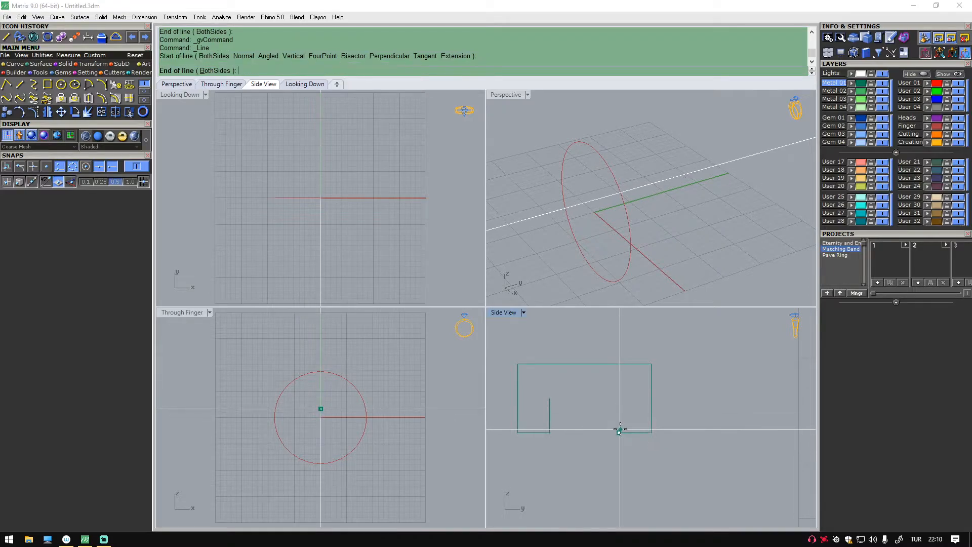
pyautogui.write('.65')
pyautogui.press('Return')
pyautogui.click(618, 417)
# Close the profile's notch with a horizontal line joining the upper ends of the two inner vertical lines.
pyautogui.press('Return')
pyautogui.click(550, 398)
pyautogui.click(617, 397)
pyautogui.scroll(-3, 624, 385)
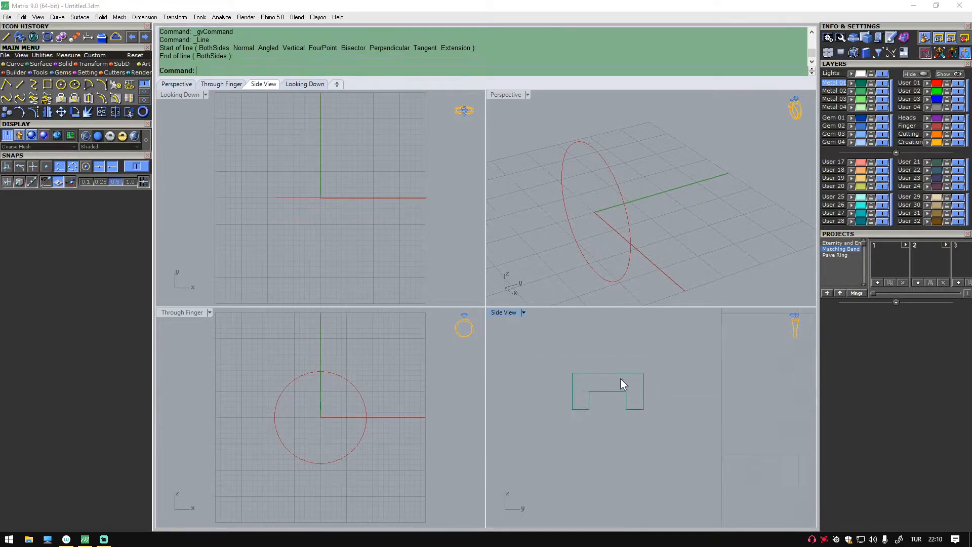
pyautogui.scroll(2, 637, 389)
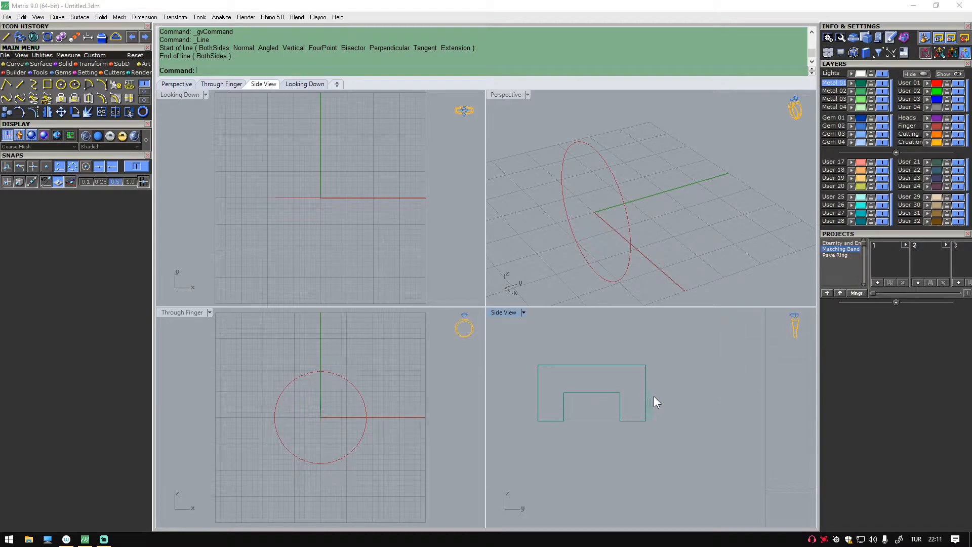
# Measure the thickness between the notch's upper edge and the profile's top edge with an aligned dimension.
pyautogui.click(136, 18)
pyautogui.click(157, 48)
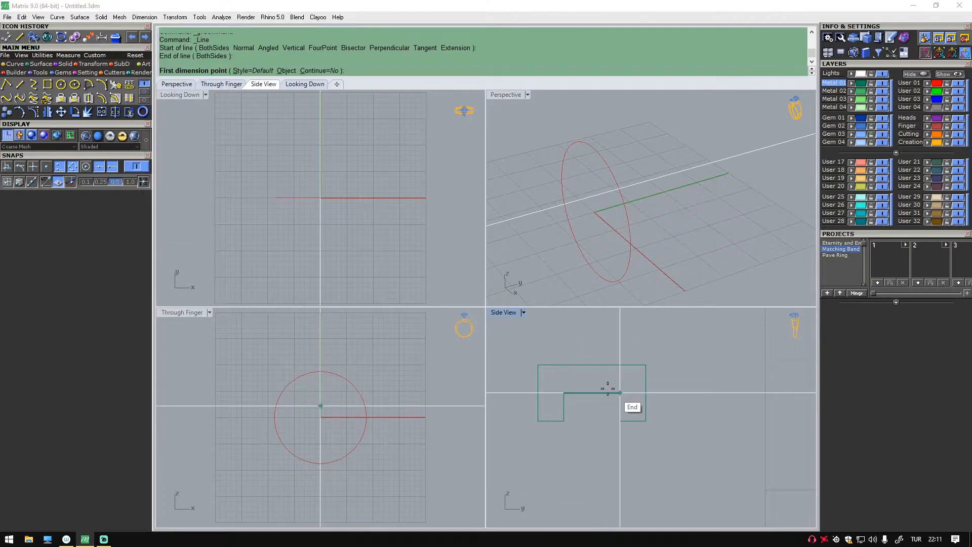
pyautogui.click(592, 392)
pyautogui.click(592, 364)
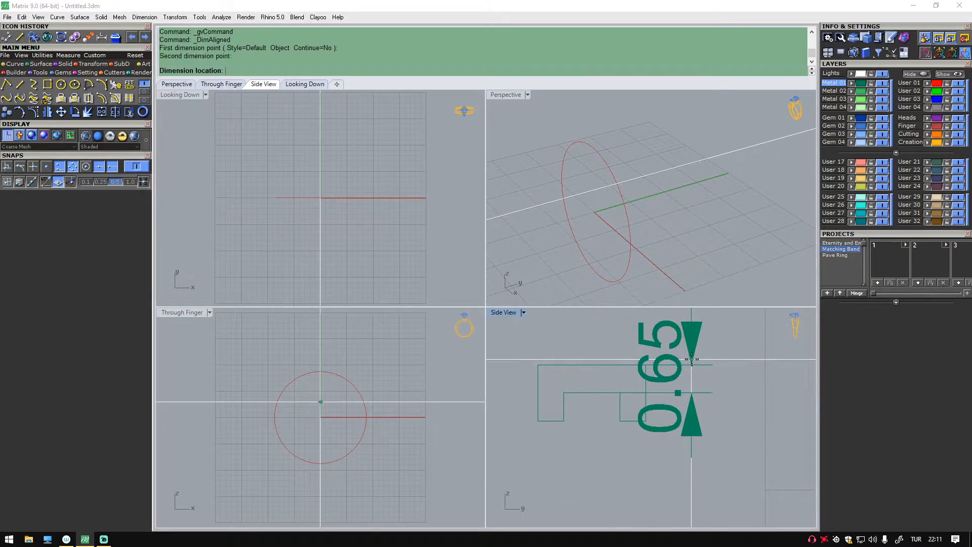
pyautogui.press('Escape')
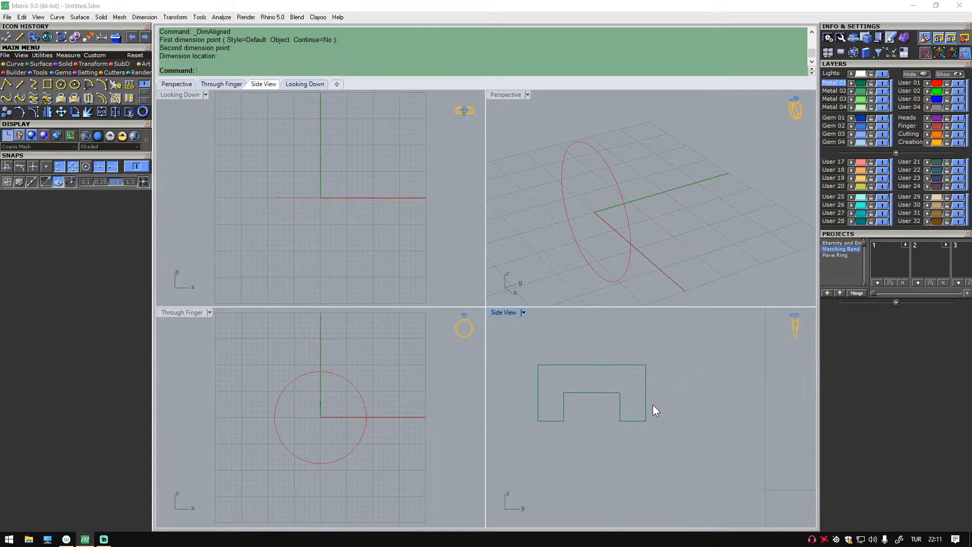
# Place aligned dimensions on the notch's depth and on the profile thickness above it.
pyautogui.rightClick(631, 420)
pyautogui.click(622, 417)
pyautogui.click(620, 393)
pyautogui.click(739, 408)
pyautogui.rightClick(605, 397)
pyautogui.click(591, 392)
pyautogui.click(592, 365)
pyautogui.click(521, 357)
# Delete both aligned dimensions from the band profile.
pyautogui.scroll(-2, 524, 354)
pyautogui.click(525, 353)
pyautogui.click(651, 376)
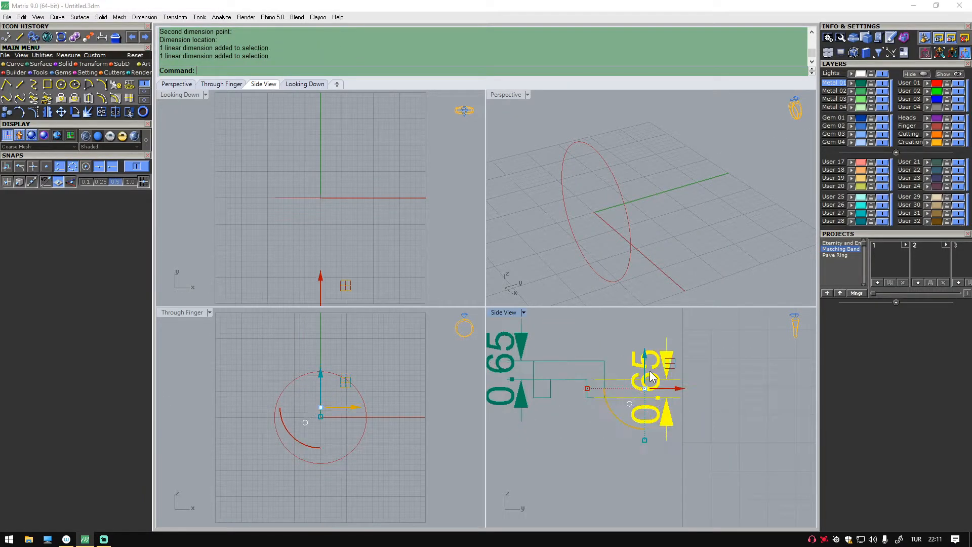
pyautogui.press('Delete')
pyautogui.click(528, 344)
pyautogui.press('Delete')
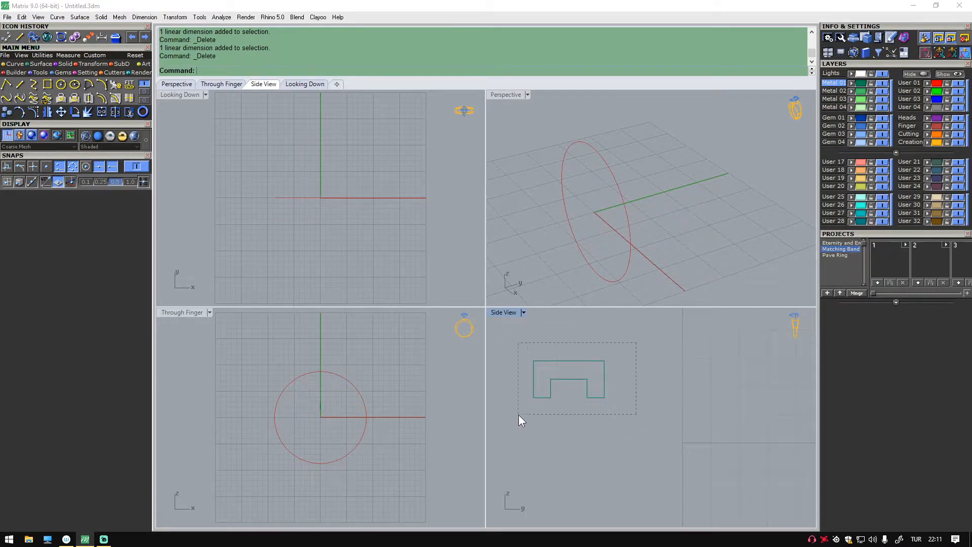
# Select all eight curves of the notched band profile and join them into one closed curve.
pyautogui.moveTo(518, 414); pyautogui.dragTo(518, 418)
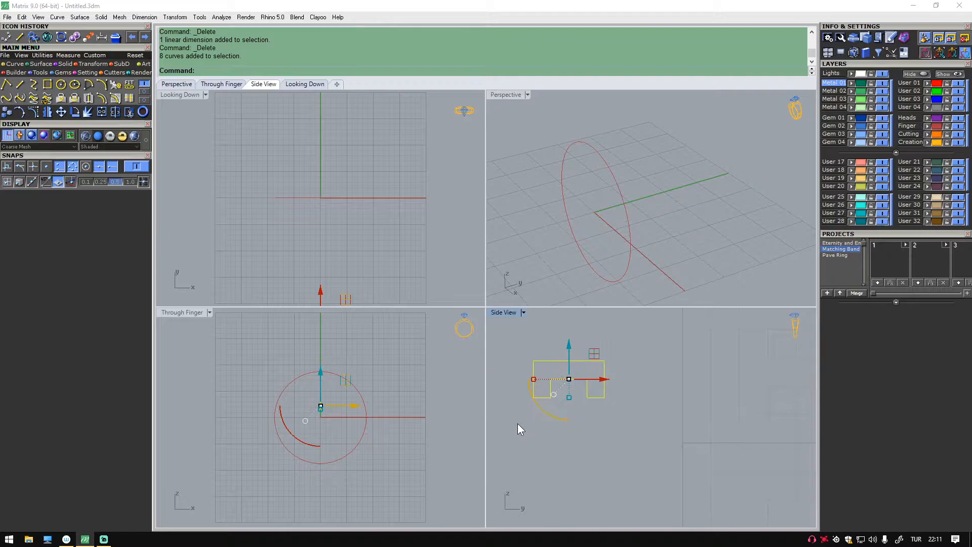
pyautogui.click(101, 111)
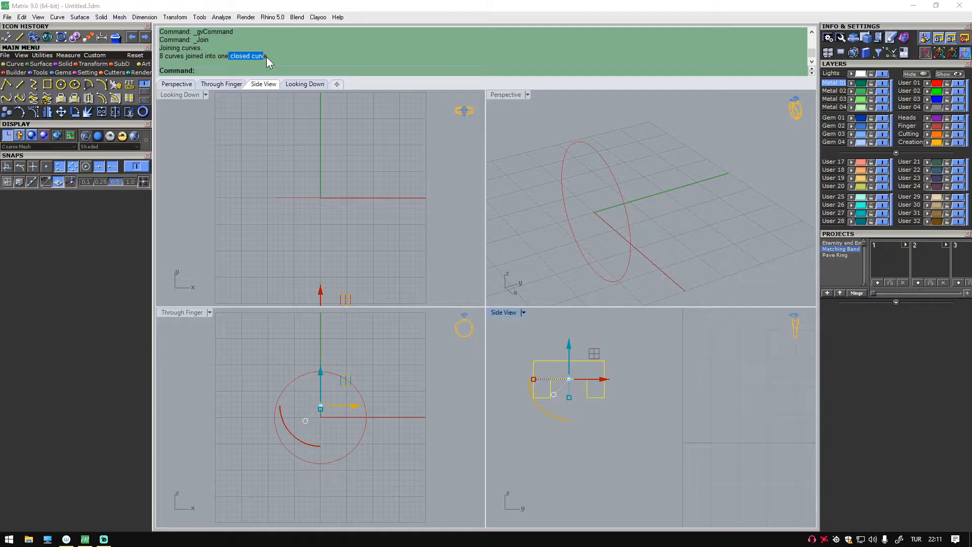
pyautogui.scroll(-10, 603, 357)
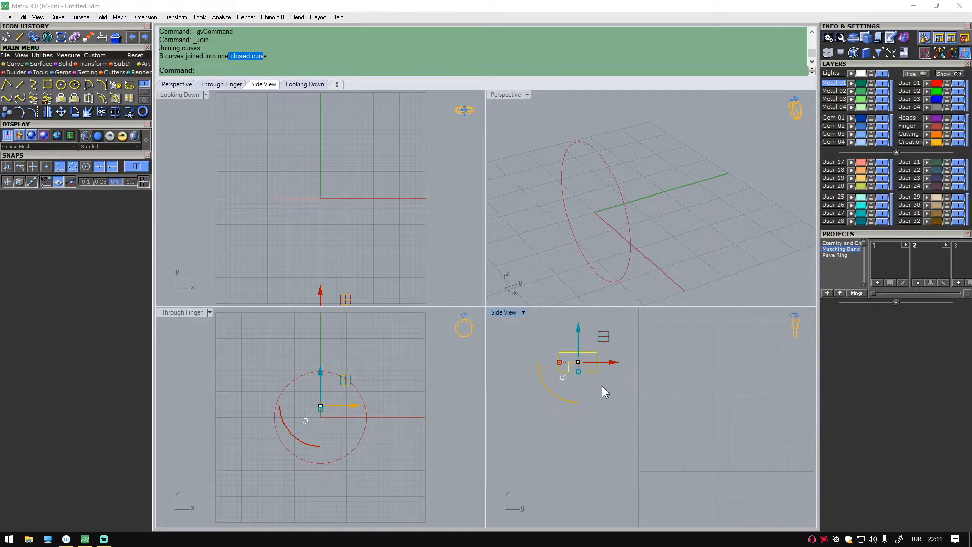
pyautogui.click(652, 385)
# Try to move the profile from its top-edge midpoint to the rail's bottom quadrant point, and undo the move.
pyautogui.moveTo(606, 375); pyautogui.dragTo(567, 375, button='right')
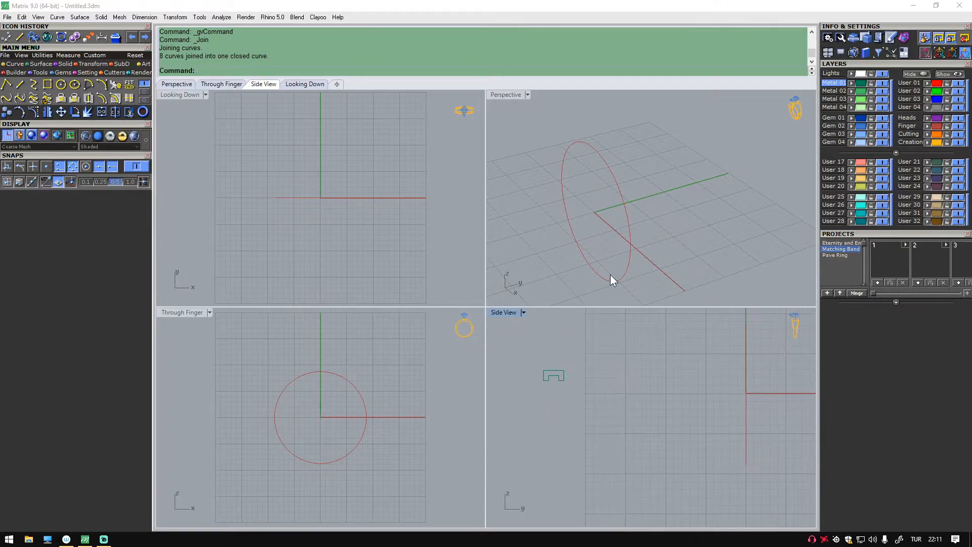
pyautogui.click(561, 379)
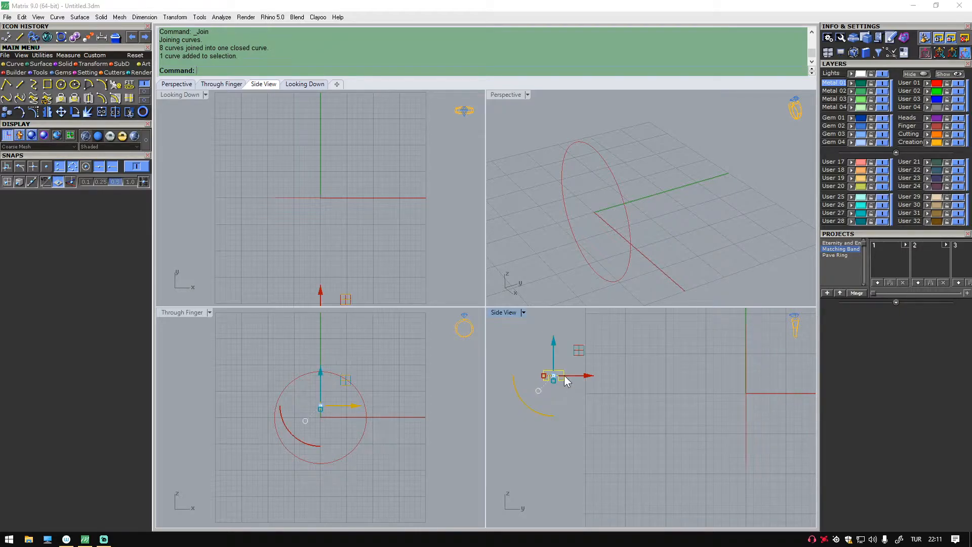
pyautogui.click(62, 110)
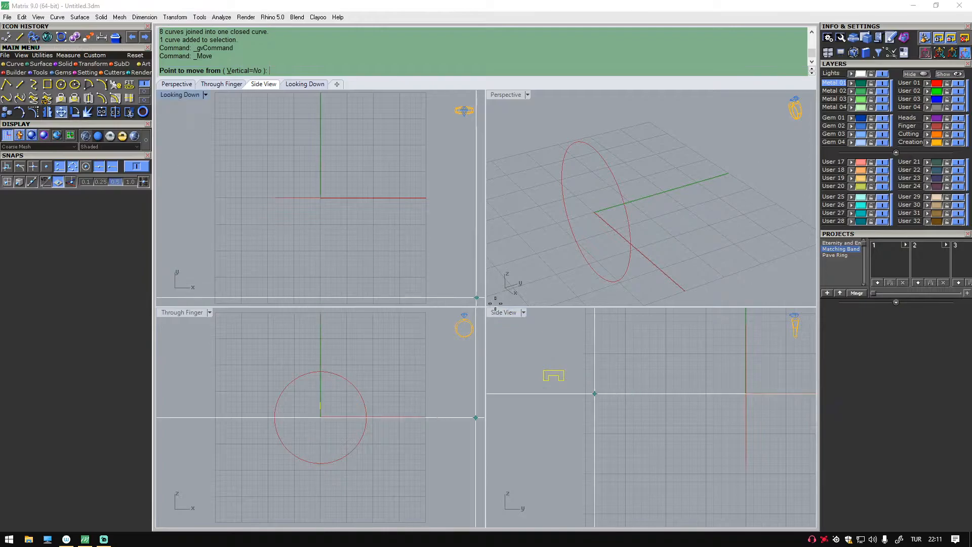
pyautogui.scroll(3, 552, 355)
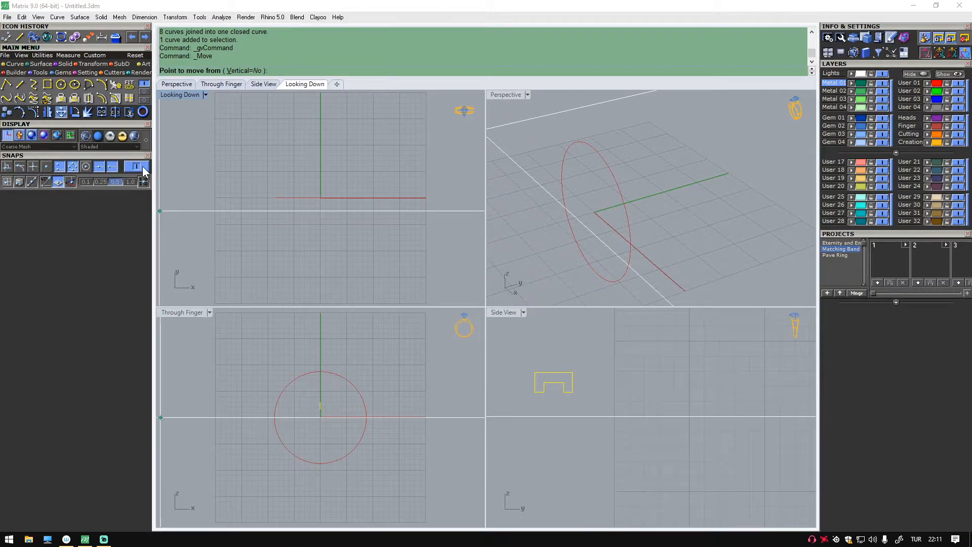
pyautogui.click(73, 166)
pyautogui.click(552, 366)
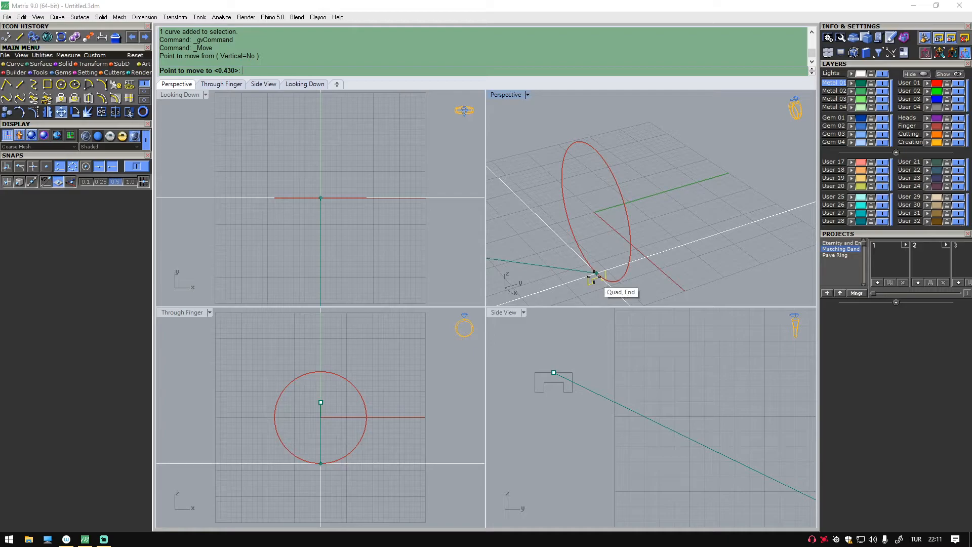
pyautogui.click(595, 274)
pyautogui.press('Escape')
pyautogui.scroll(-2, 664, 257)
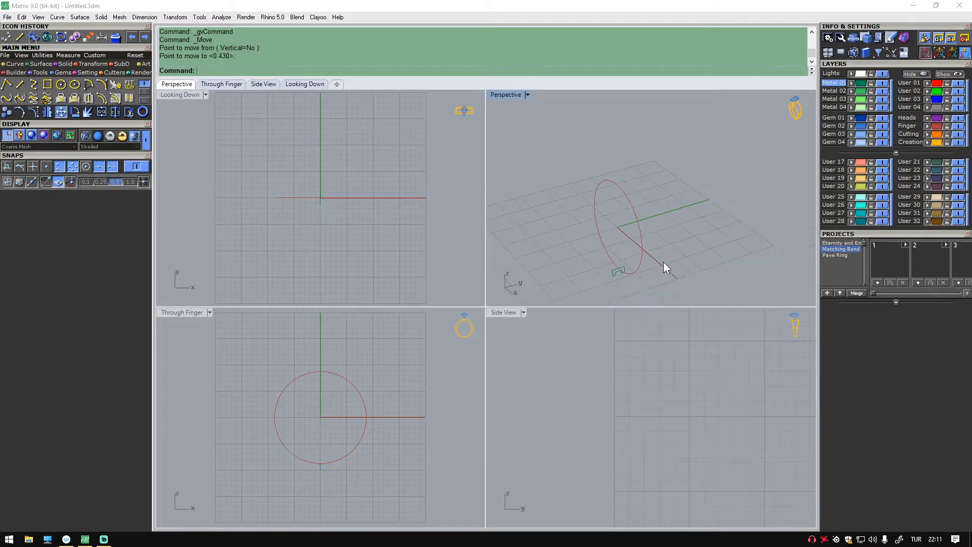
pyautogui.scroll(-2, 682, 389)
pyautogui.scroll(2, 616, 279)
pyautogui.hotkey('ctrl', 'z')
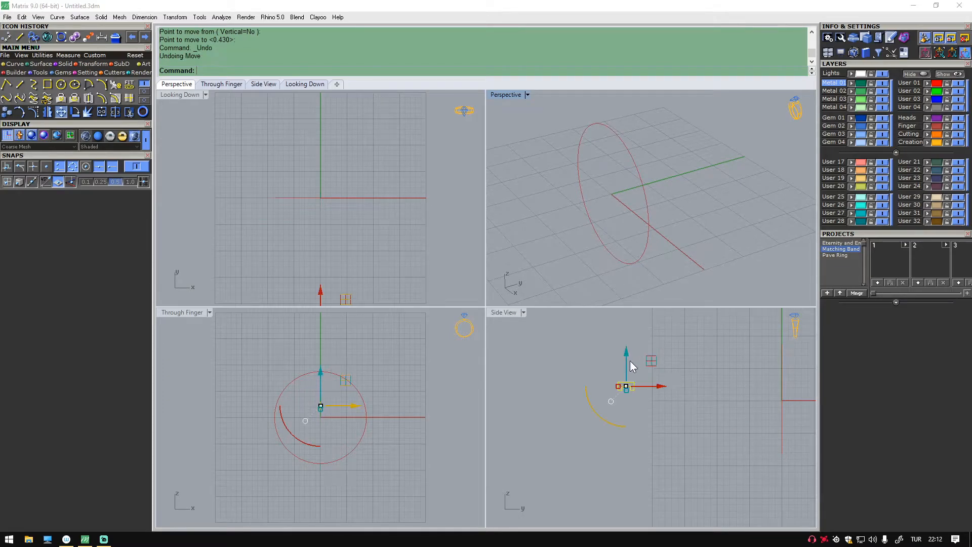
# Rotate the band profile upside down in the side view so its notch opens upward.
pyautogui.click(643, 356)
pyautogui.scroll(8, 630, 379)
pyautogui.click(628, 396)
pyautogui.moveTo(601, 433); pyautogui.dragTo(665, 349)
pyautogui.click(692, 351)
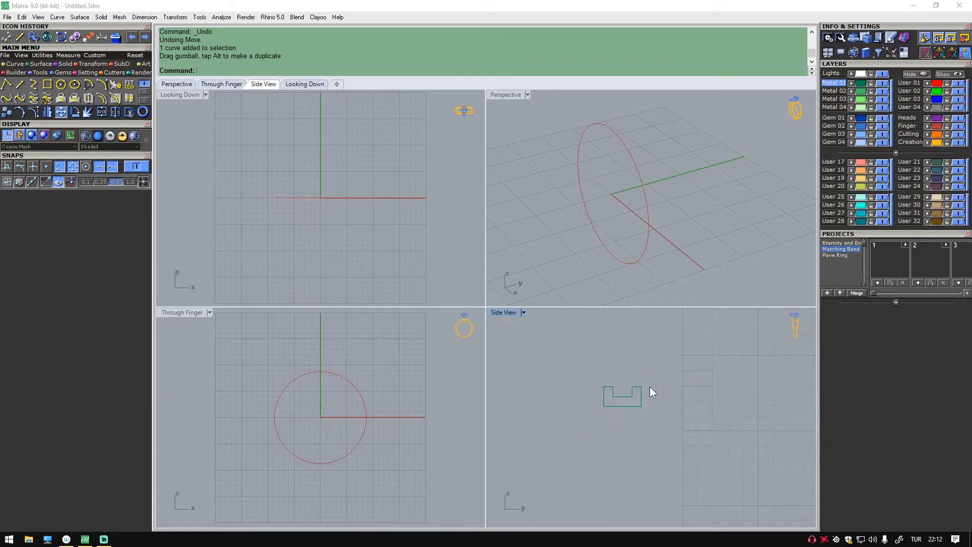
# Move the profile from its bottom-edge midpoint to the top quadrant point of the circular finger rail.
pyautogui.click(632, 406)
pyautogui.click(61, 112)
pyautogui.click(613, 401)
pyautogui.click(612, 126)
pyautogui.moveTo(670, 138); pyautogui.dragTo(644, 257, button='right')
pyautogui.keyDown('shift'); pyautogui.moveTo(599, 203); pyautogui.dragTo(581, 144, button='right'); pyautogui.keyUp('shift')
pyautogui.click(591, 158)
pyautogui.click(622, 206)
pyautogui.click(703, 174)
# Sweep the notched profile along the circular rail with Sweep 1, using Freeform style and Do not simplify.
pyautogui.click(39, 65)
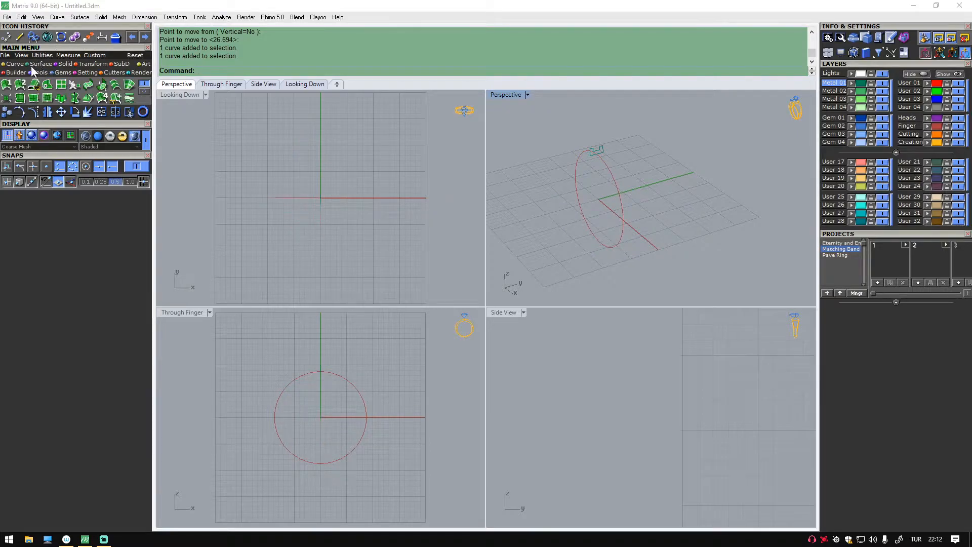
pyautogui.click(8, 86)
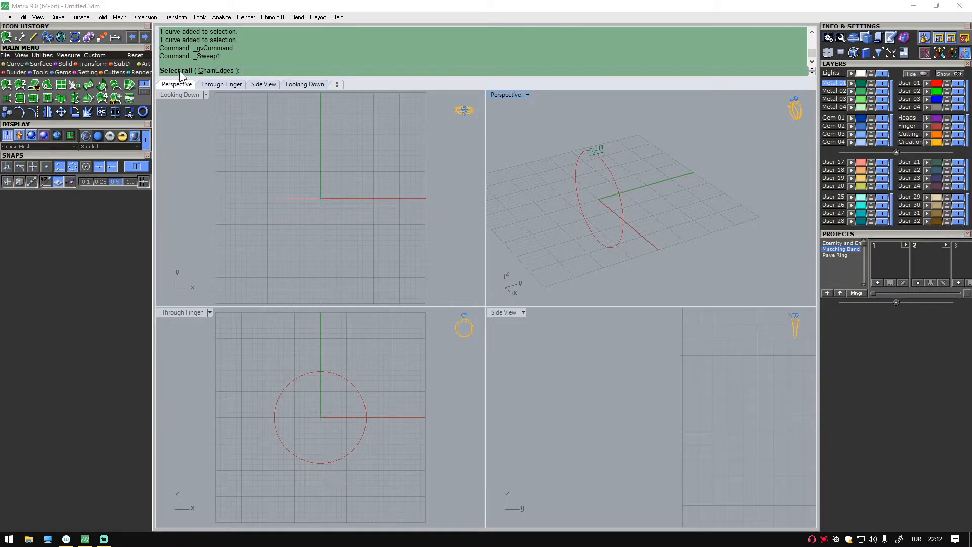
pyautogui.click(618, 187)
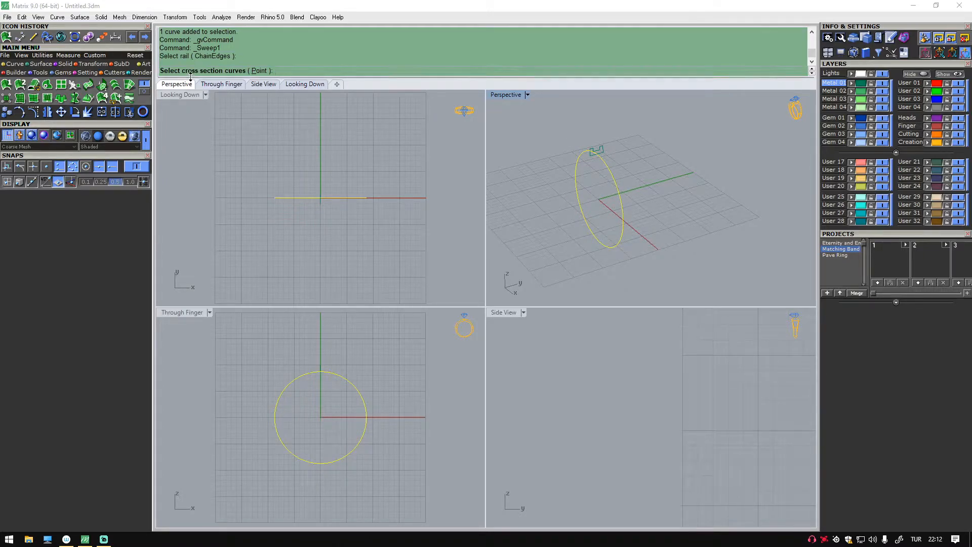
pyautogui.click(606, 149)
pyautogui.press('Return')
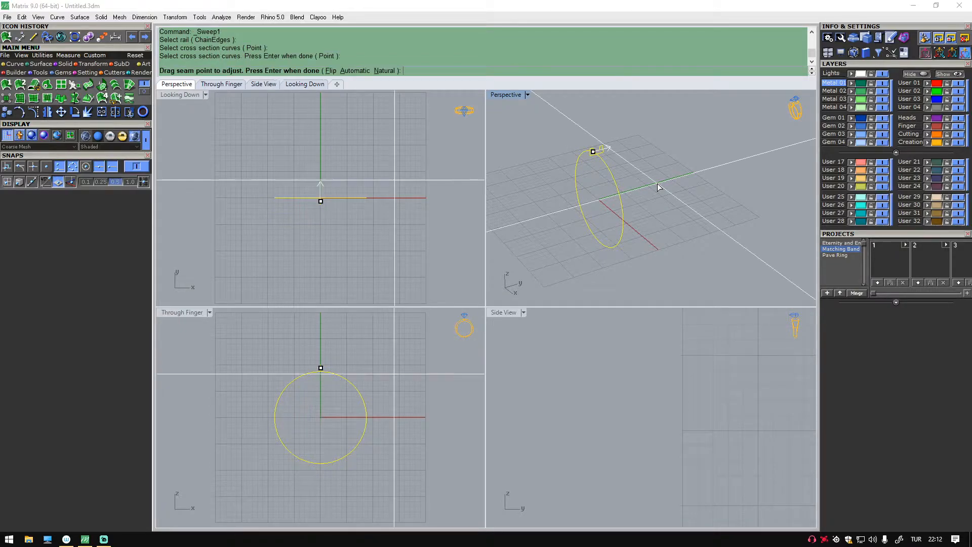
pyautogui.moveTo(669, 175); pyautogui.dragTo(764, 148)
pyautogui.moveTo(682, 135); pyautogui.dragTo(633, 134, button='right')
pyautogui.scroll(3, 633, 133)
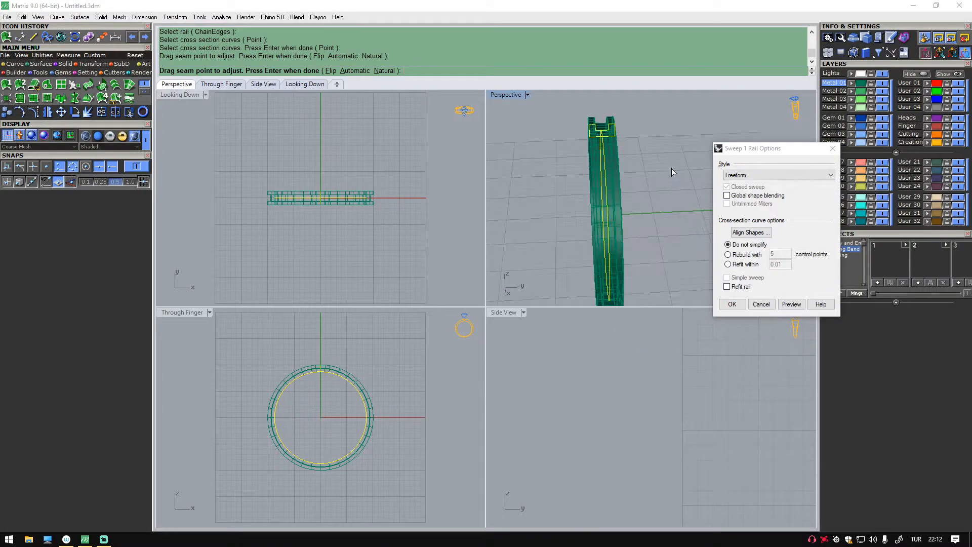
pyautogui.moveTo(769, 151); pyautogui.dragTo(757, 123)
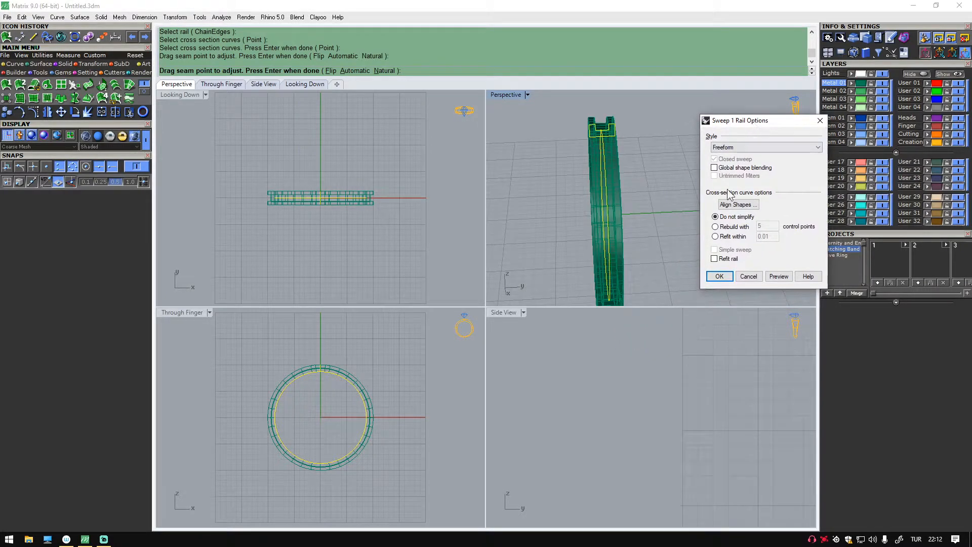
pyautogui.scroll(-3, 612, 125)
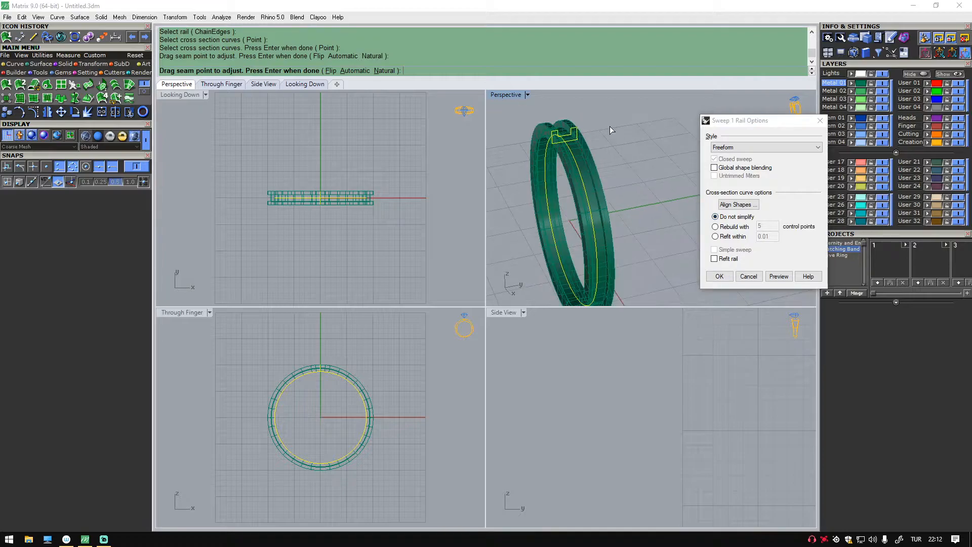
pyautogui.click(719, 276)
# Extract the floor surface of the band's outer groove as a duplicate, with the Copy option set to Yes.
pyautogui.scroll(-2, 696, 220)
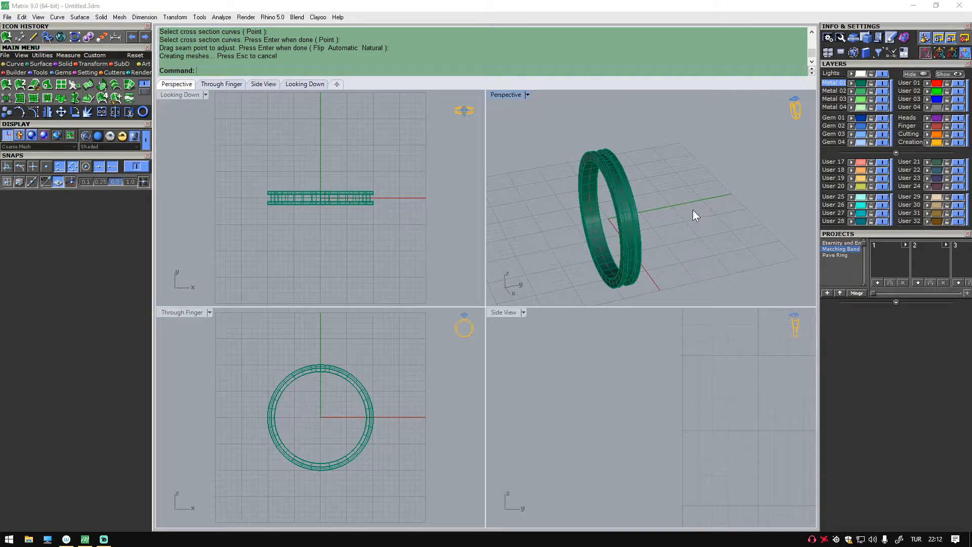
pyautogui.scroll(1, 604, 155)
pyautogui.moveTo(655, 181); pyautogui.dragTo(673, 152, button='right')
pyautogui.scroll(3, 674, 151)
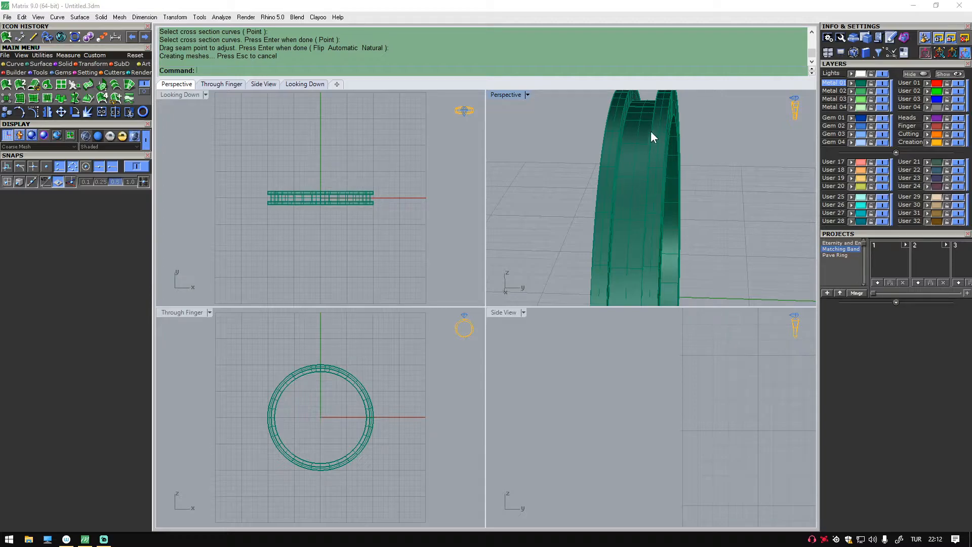
pyautogui.click(72, 63)
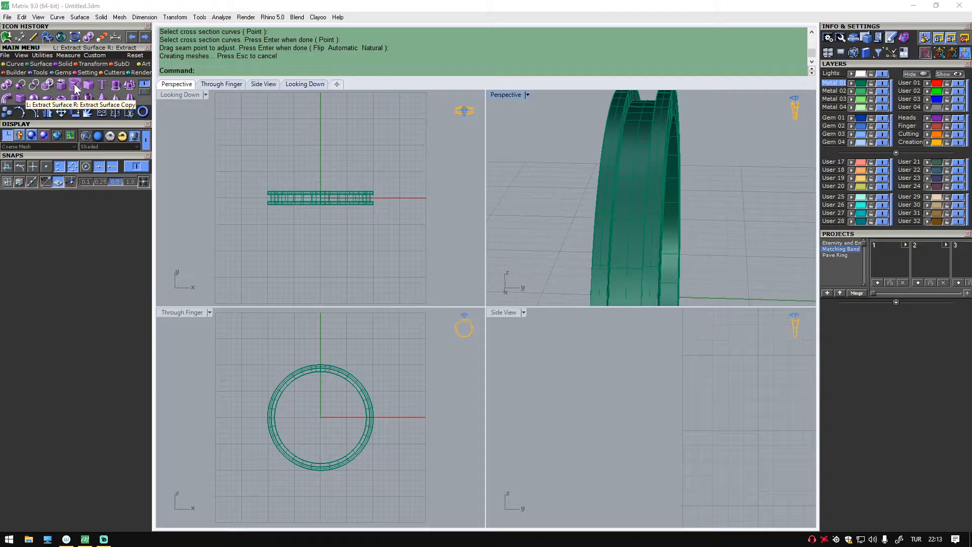
pyautogui.click(75, 84)
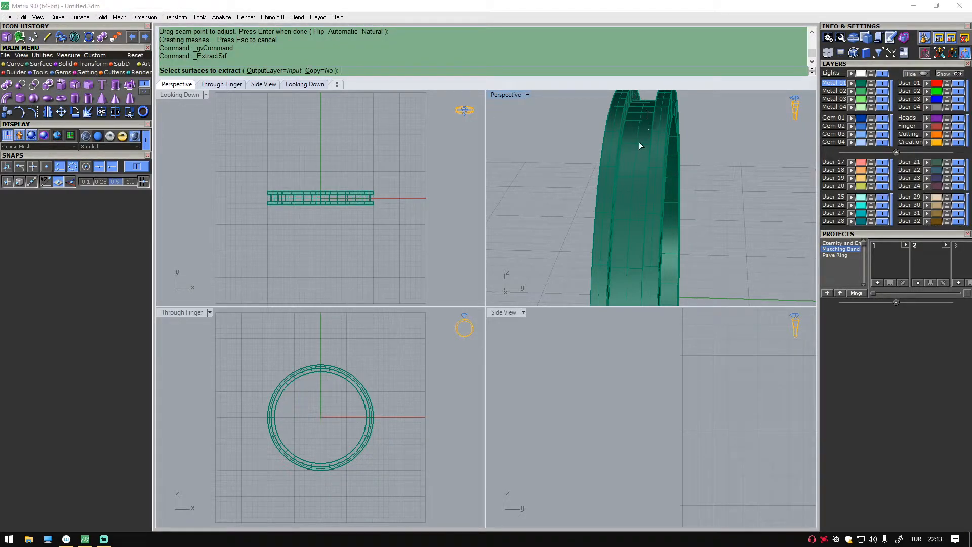
pyautogui.click(319, 72)
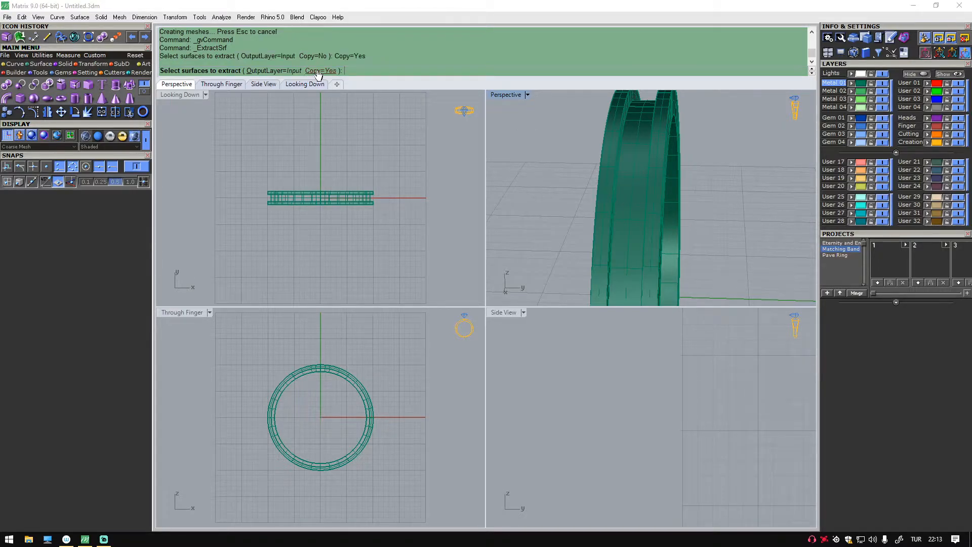
pyautogui.click(638, 180)
pyautogui.scroll(-3, 643, 180)
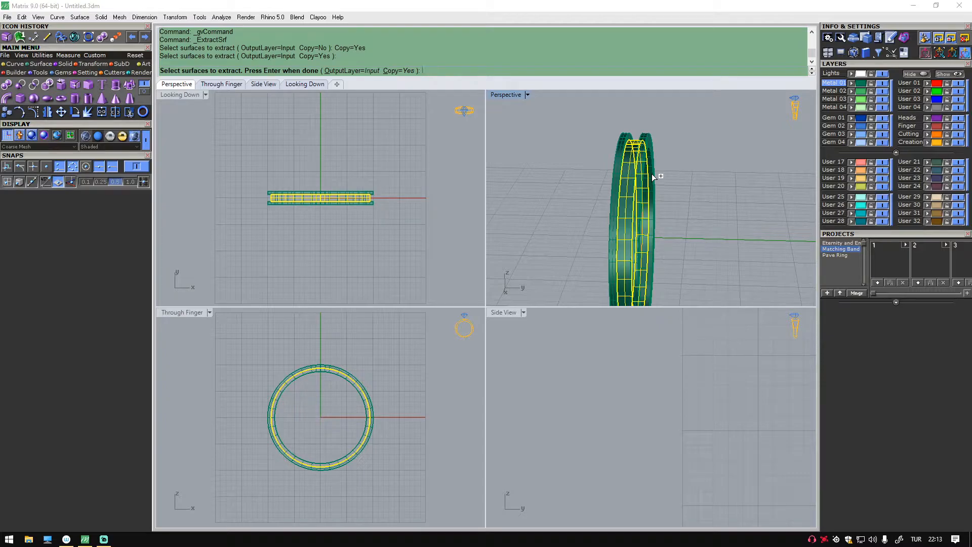
pyautogui.press('Return')
pyautogui.click(560, 130)
# Try moving the extracted groove surface sideways out of the band, and undo that move.
pyautogui.moveTo(631, 153); pyautogui.dragTo(628, 183, button='right')
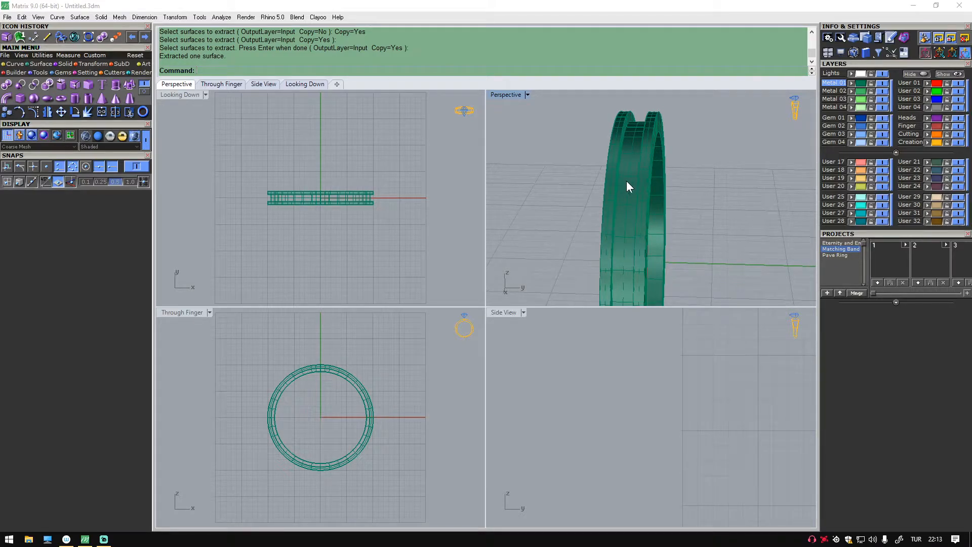
pyautogui.click(626, 181)
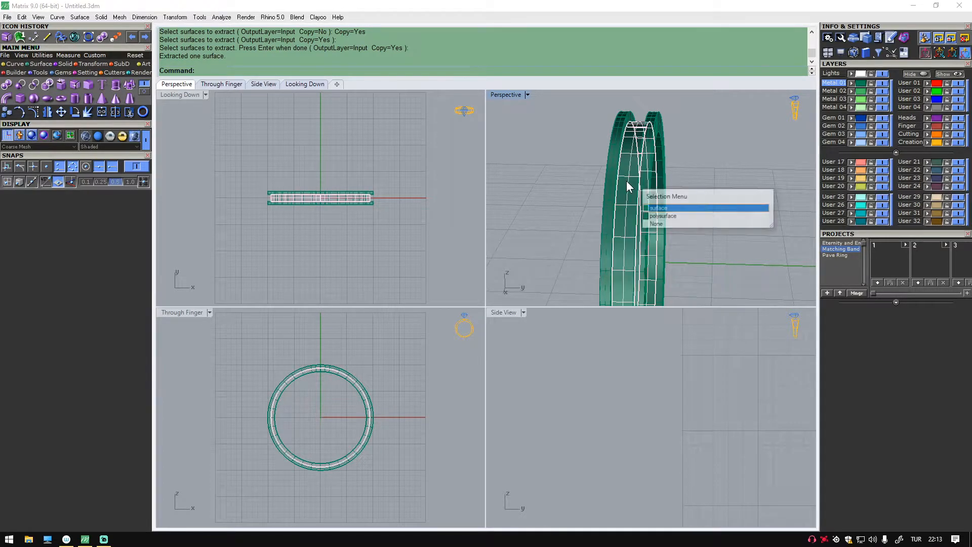
pyautogui.click(664, 210)
pyautogui.scroll(-1, 663, 241)
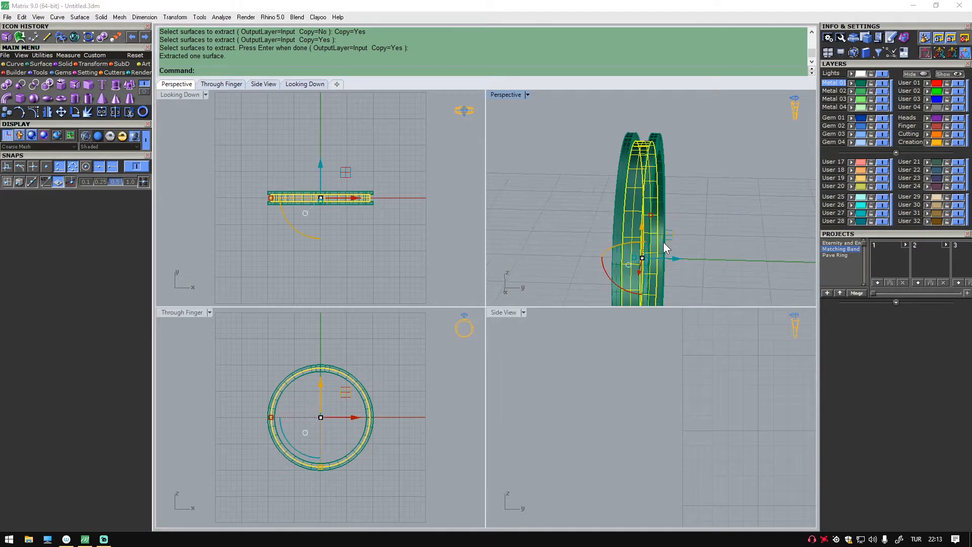
pyautogui.moveTo(671, 259); pyautogui.dragTo(749, 260)
pyautogui.click(758, 234)
pyautogui.moveTo(736, 203); pyautogui.dragTo(687, 194, button='right')
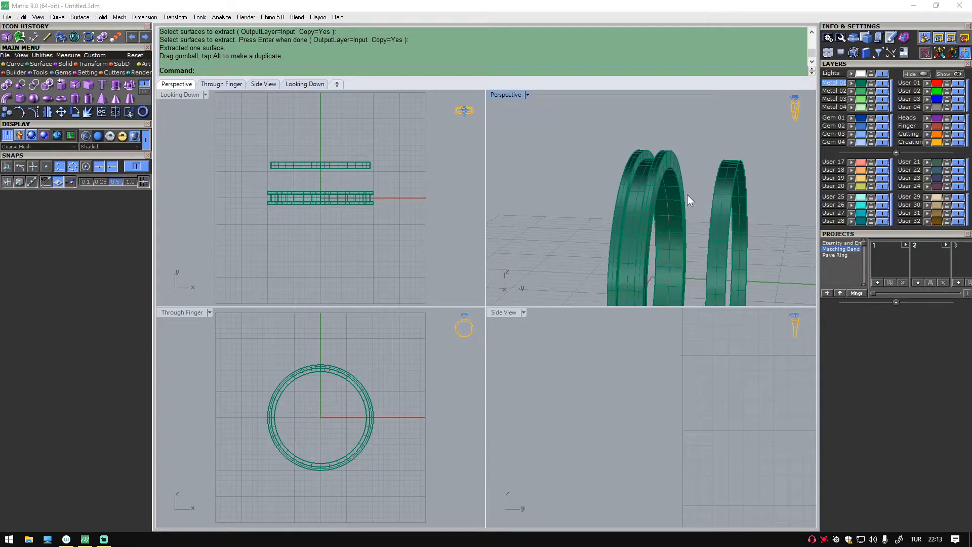
pyautogui.click(647, 190)
pyautogui.click(624, 121)
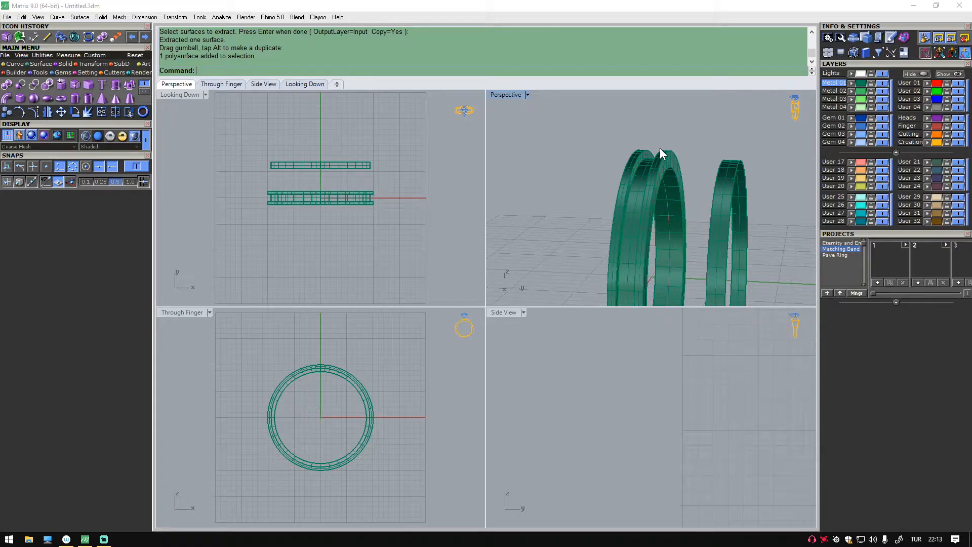
pyautogui.hotkey('ctrl', 'z')
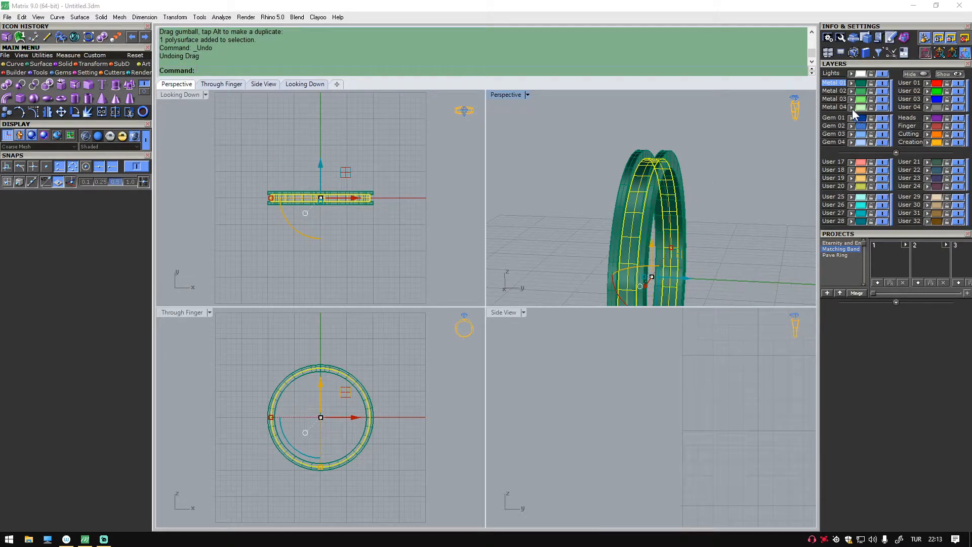
# Assign the extracted groove surface to the Metal 04 layer.
pyautogui.click(614, 155)
pyautogui.scroll(-5, 612, 157)
pyautogui.moveTo(612, 157); pyautogui.dragTo(654, 173, button='right')
pyautogui.scroll(5, 624, 191)
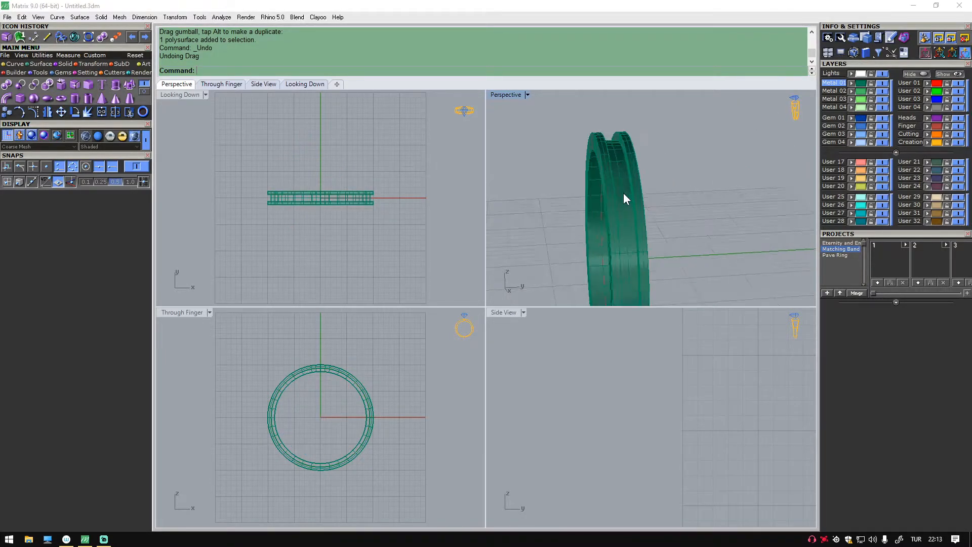
pyautogui.click(860, 108)
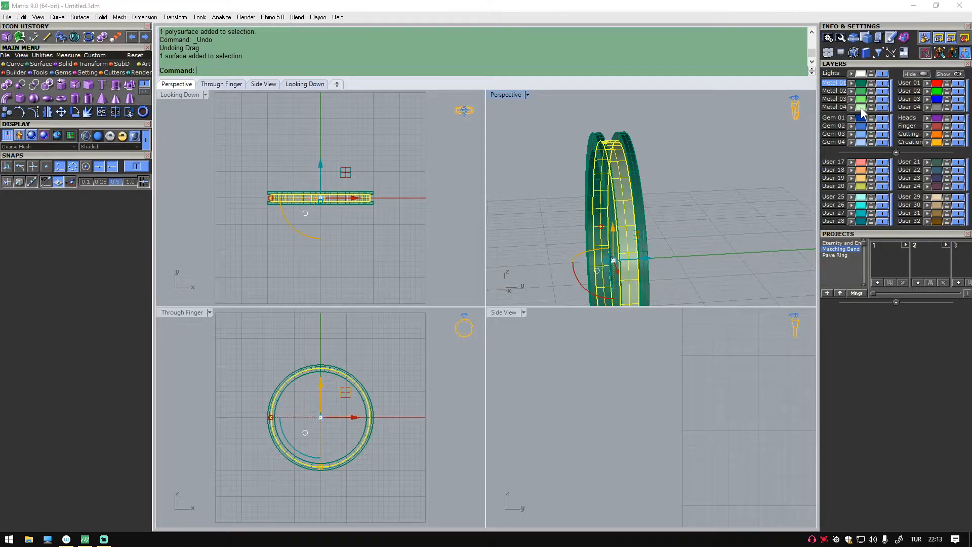
pyautogui.click(716, 135)
pyautogui.moveTo(715, 135); pyautogui.dragTo(514, 159, button='right')
# Generate a flat base strip from the extracted groove surface with Smart Flow, using the AutoBase option.
pyautogui.click(90, 65)
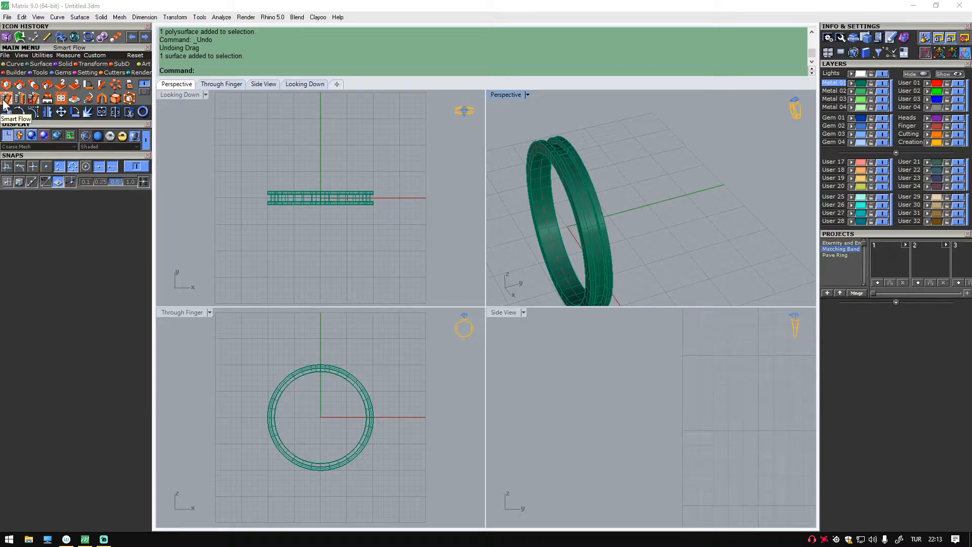
pyautogui.scroll(2, 610, 196)
pyautogui.moveTo(609, 196); pyautogui.dragTo(576, 182, button='right')
pyautogui.click(572, 180)
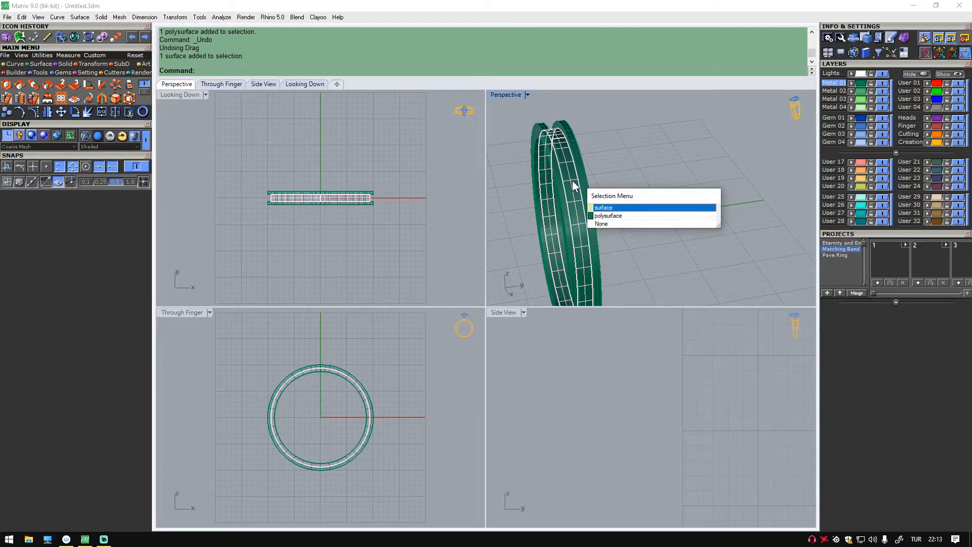
pyautogui.click(603, 207)
pyautogui.scroll(-2, 579, 140)
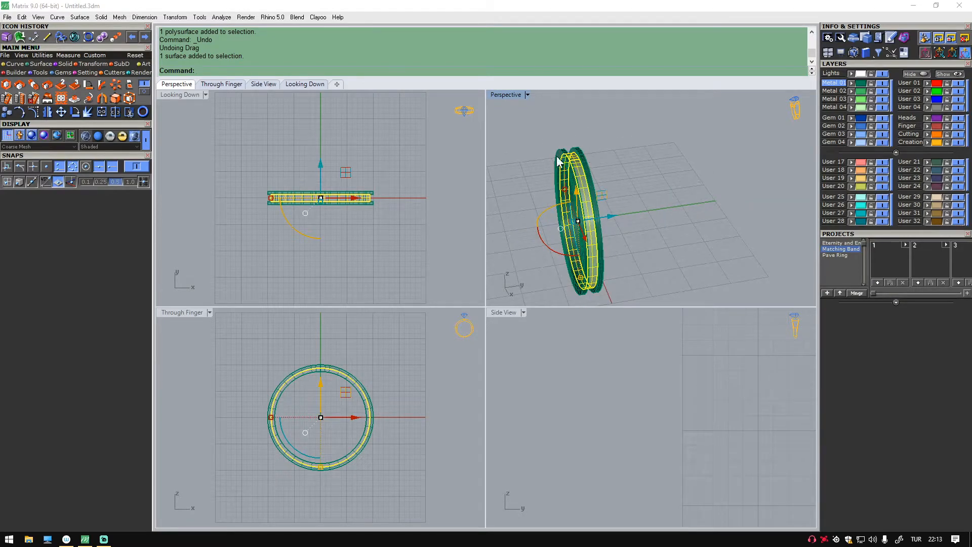
pyautogui.click(7, 99)
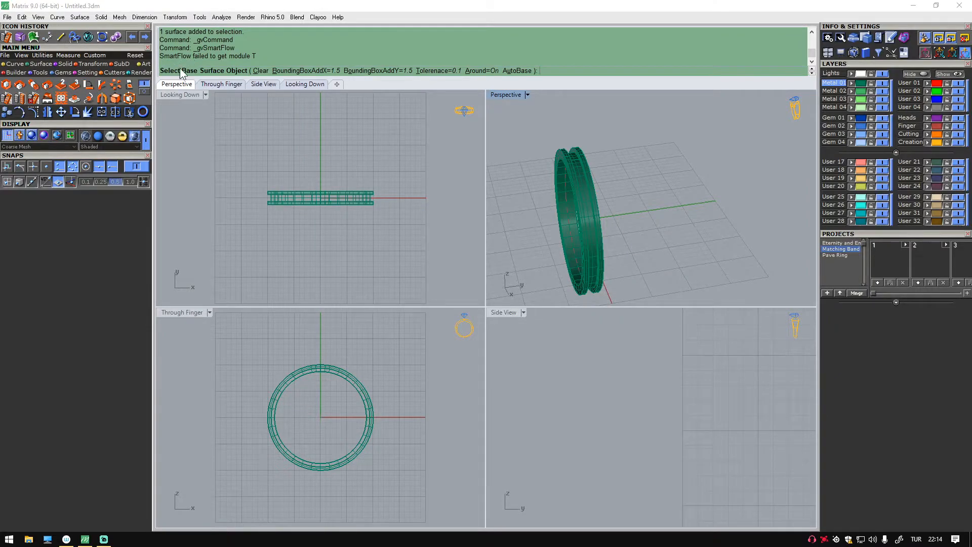
pyautogui.click(517, 71)
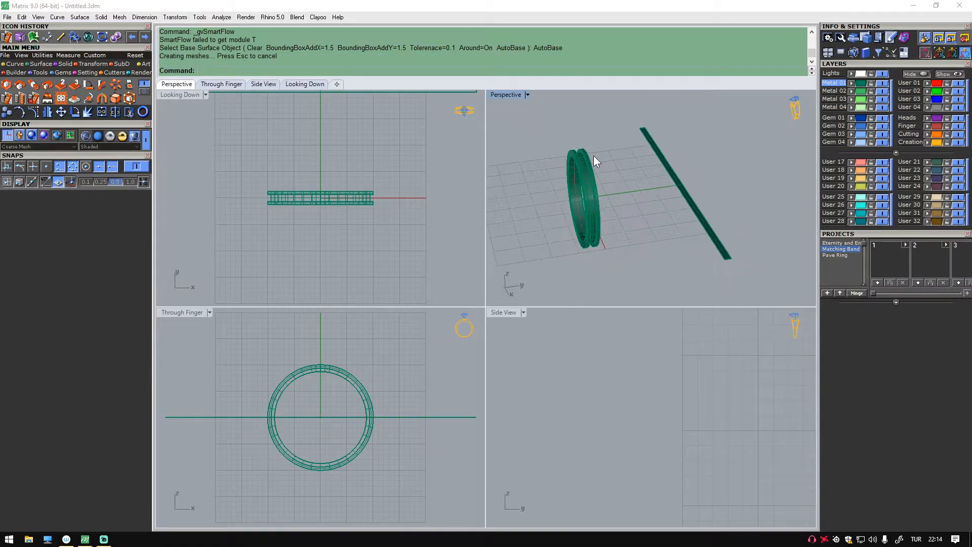
# Hide the ring band polysurface, leaving the extracted groove surface and the flat base strip displayed.
pyautogui.scroll(2, 669, 179)
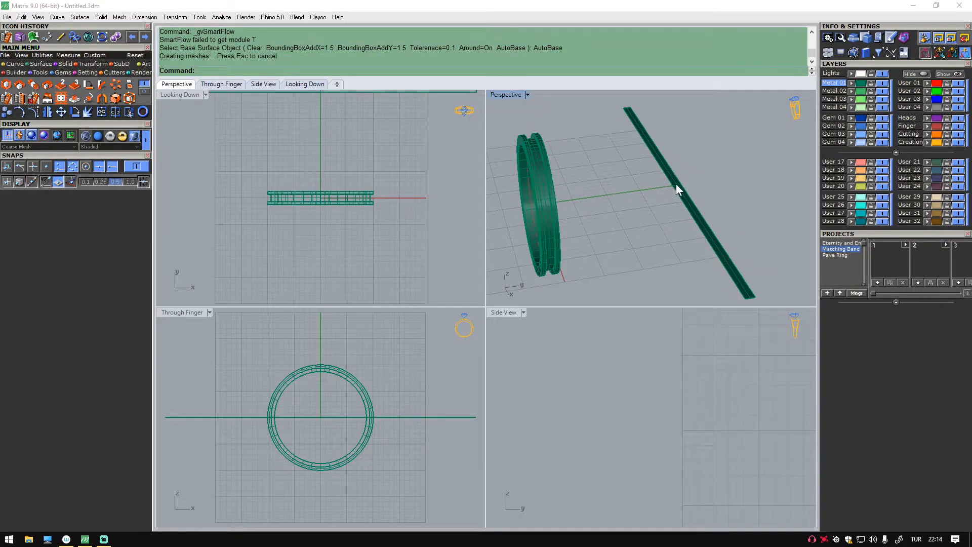
pyautogui.click(540, 164)
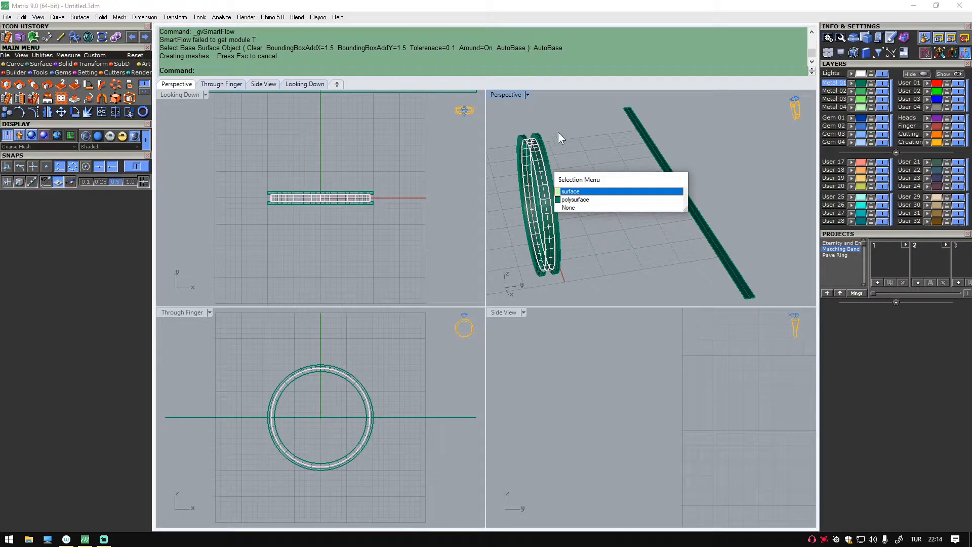
pyautogui.press('Escape')
pyautogui.moveTo(614, 96); pyautogui.dragTo(601, 158)
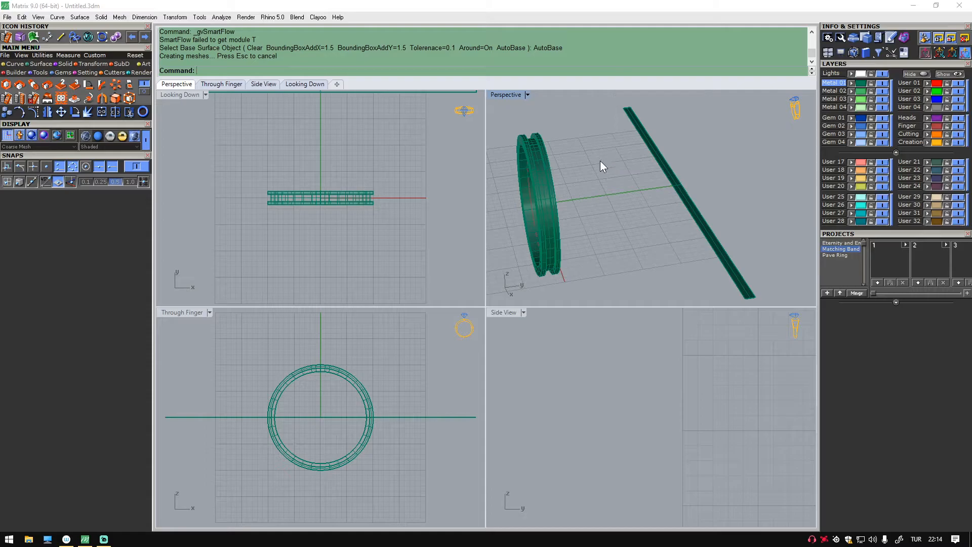
pyautogui.click(667, 175)
pyautogui.click(545, 163)
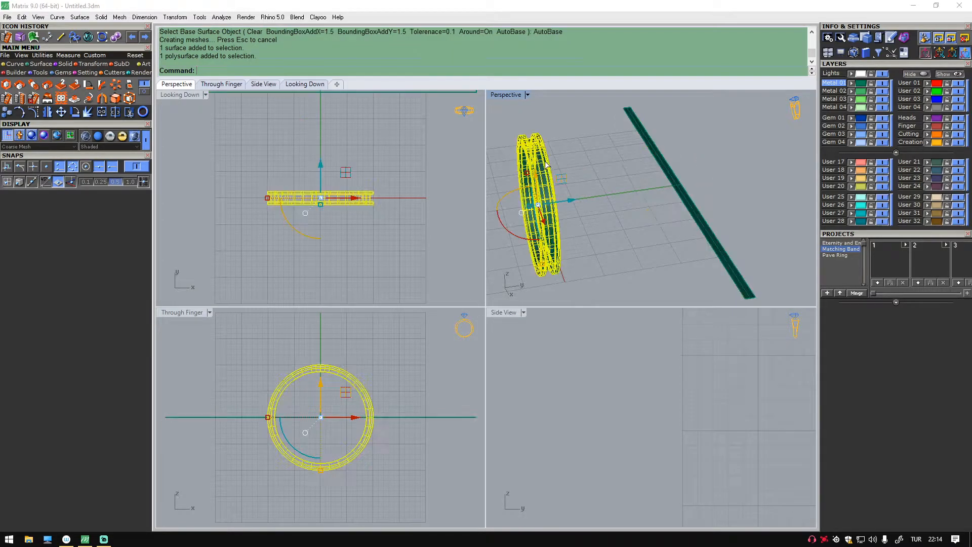
pyautogui.press('Escape')
pyautogui.click(546, 150)
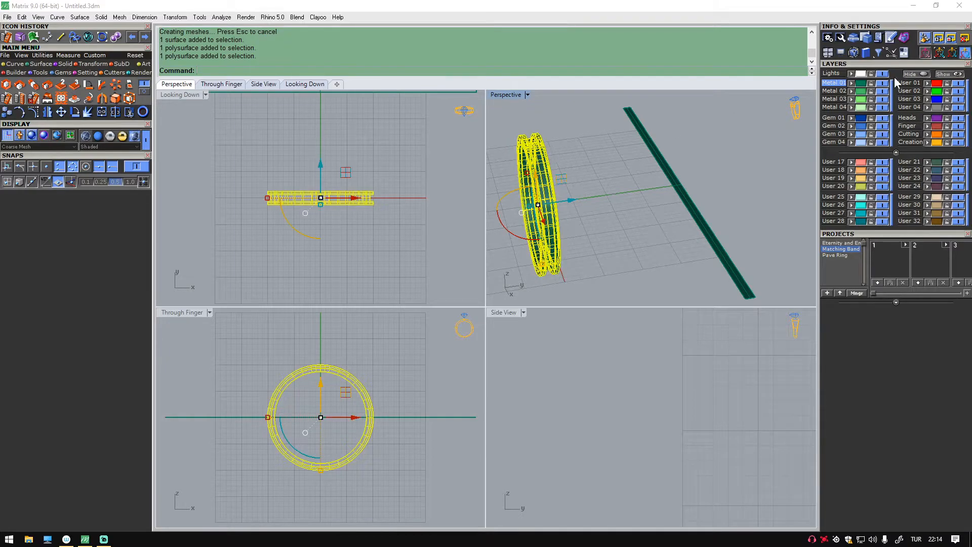
pyautogui.click(909, 72)
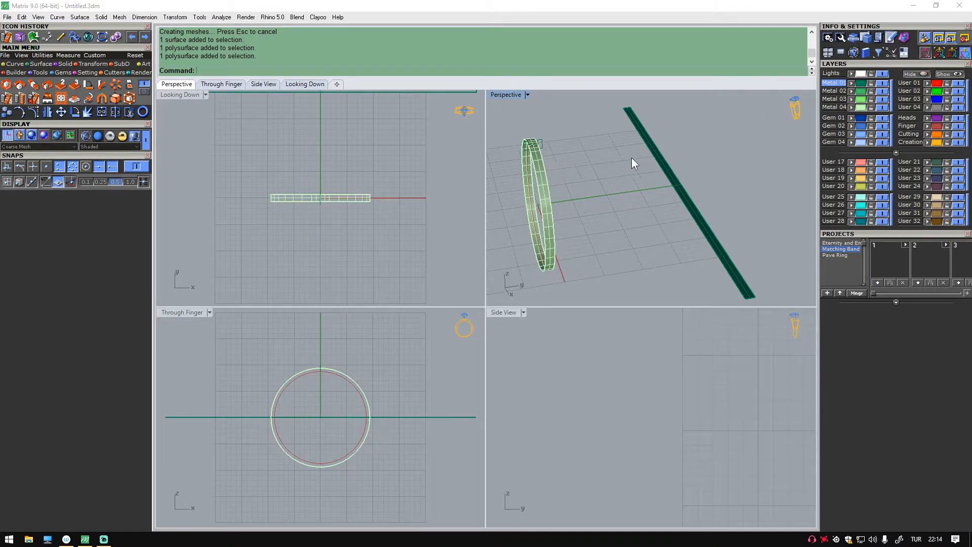
# Create a small sphere on the middle of the flat base strip.
pyautogui.click(662, 161)
pyautogui.click(548, 175)
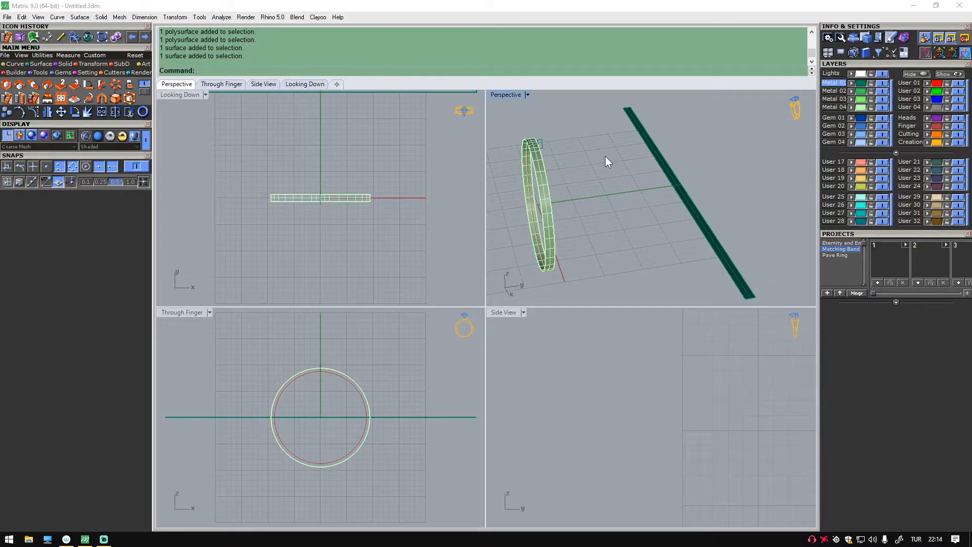
pyautogui.click(65, 64)
pyautogui.click(33, 99)
pyautogui.scroll(2, 702, 175)
pyautogui.click(675, 183)
pyautogui.click(680, 181)
# Try moving the sphere away from the flat base strip.
pyautogui.scroll(-5, 589, 222)
pyautogui.moveTo(557, 243); pyautogui.dragTo(540, 257, button='right')
pyautogui.scroll(-4, 539, 257)
pyautogui.scroll(7, 545, 280)
pyautogui.click(650, 189)
pyautogui.moveTo(673, 182); pyautogui.dragTo(737, 190)
pyautogui.moveTo(737, 190); pyautogui.dragTo(659, 160, button='right')
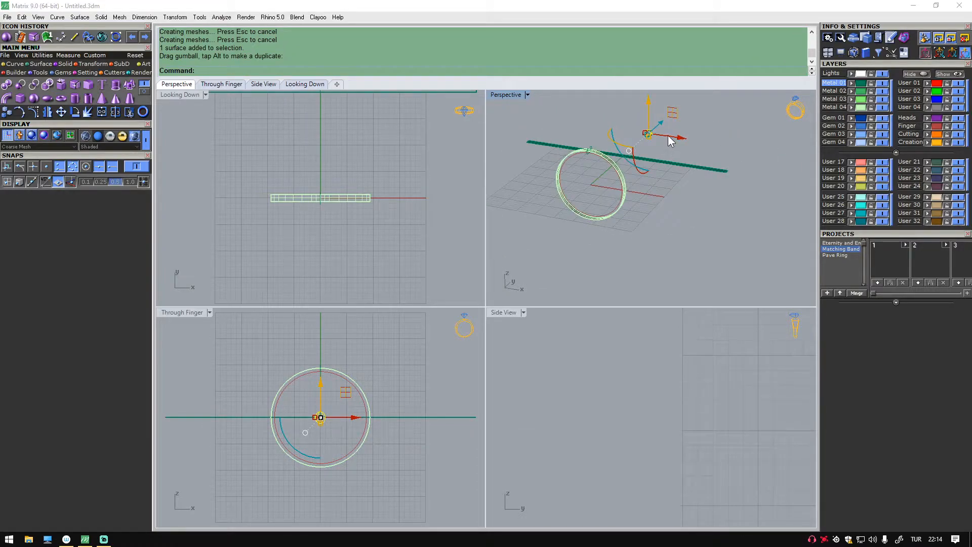
# Undo the sphere's moves and the creation of the sphere.
pyautogui.hotkey('ctrl', 'z')
pyautogui.scroll(2, 651, 160)
pyautogui.moveTo(649, 161); pyautogui.dragTo(736, 175)
pyautogui.hotkey('ctrl', 'z')
pyautogui.moveTo(743, 175); pyautogui.dragTo(607, 209, button='right')
pyautogui.hotkey('ctrl', 'z')
pyautogui.click(543, 203)
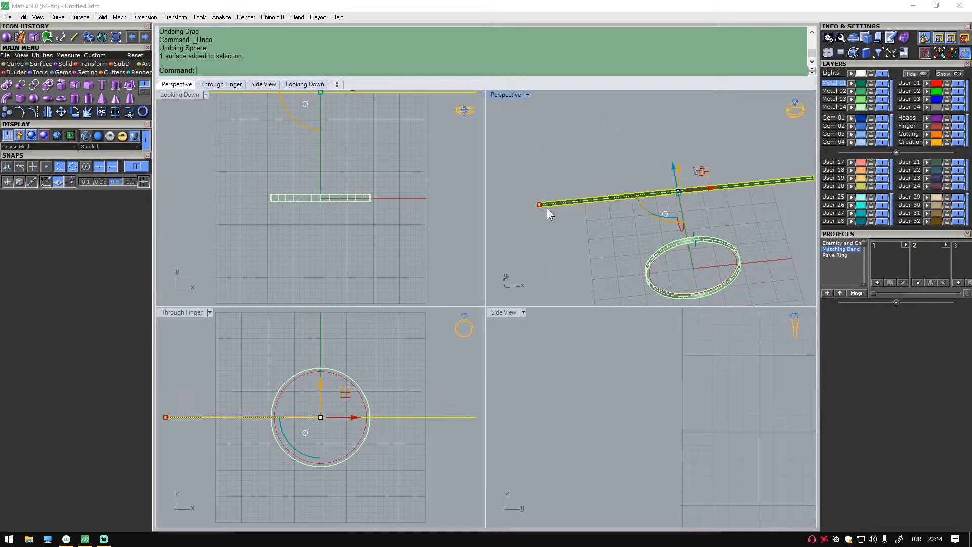
pyautogui.click(551, 158)
pyautogui.moveTo(257, 148); pyautogui.dragTo(320, 211, button='right')
pyautogui.scroll(10, 233, 155)
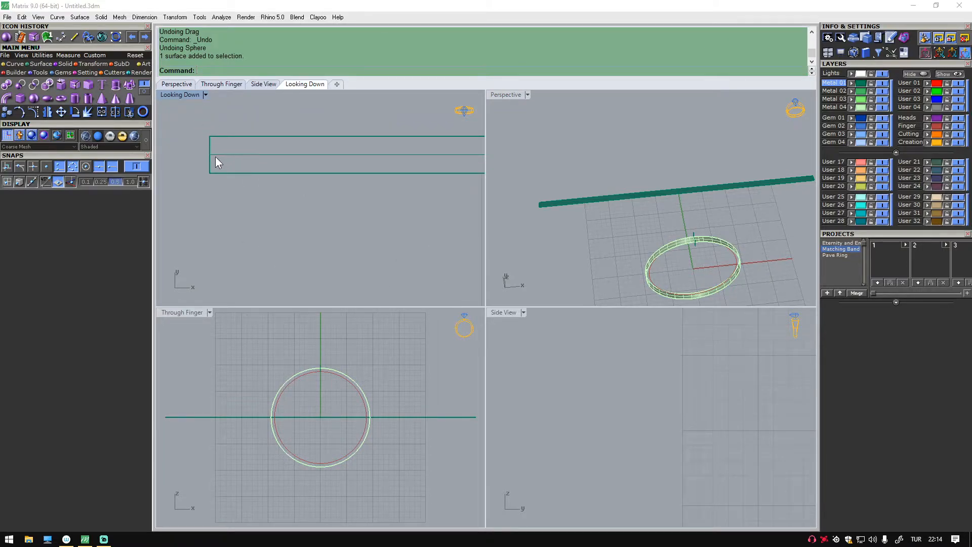
pyautogui.scroll(-3, 217, 156)
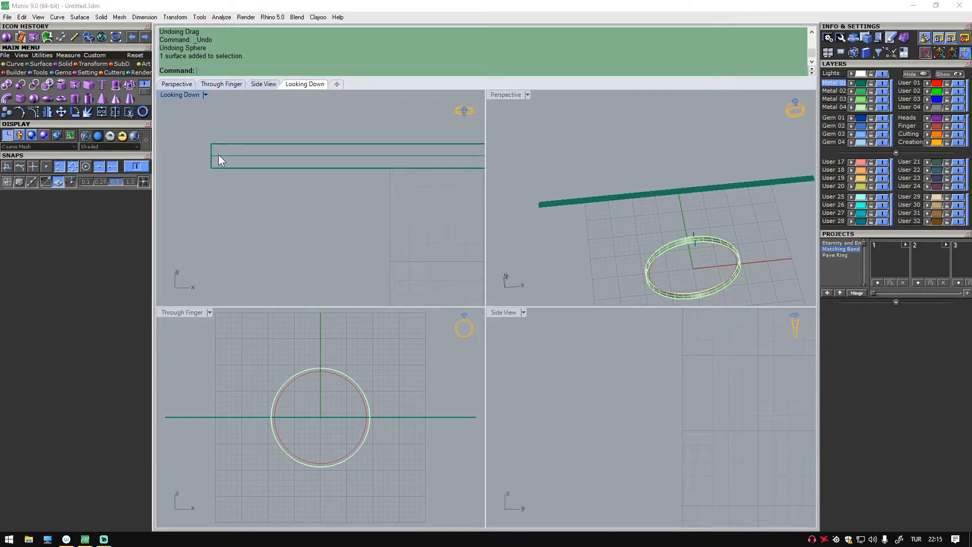
# Load a Marquise diamond 4 mm long and 2 mm wide at the origin with the Gem Loader.
pyautogui.click(66, 72)
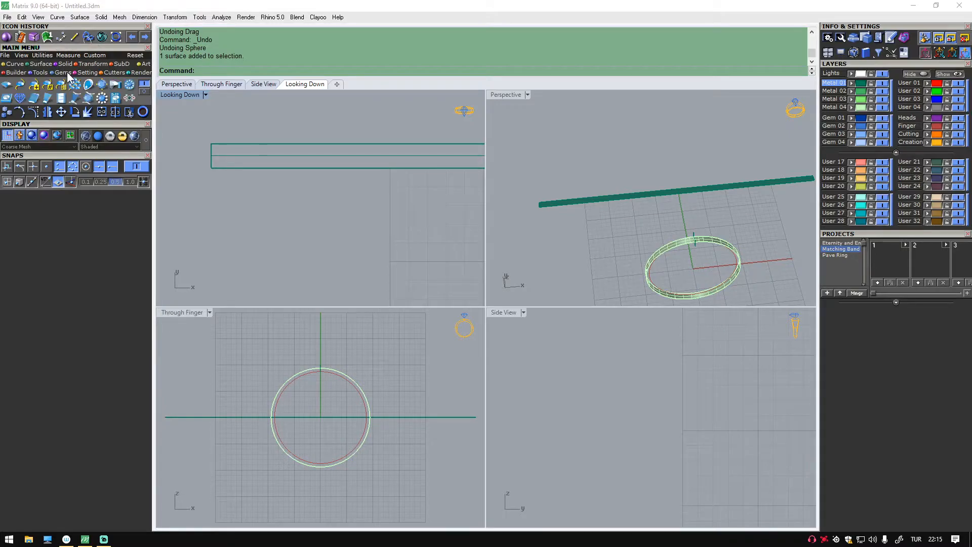
pyautogui.click(6, 84)
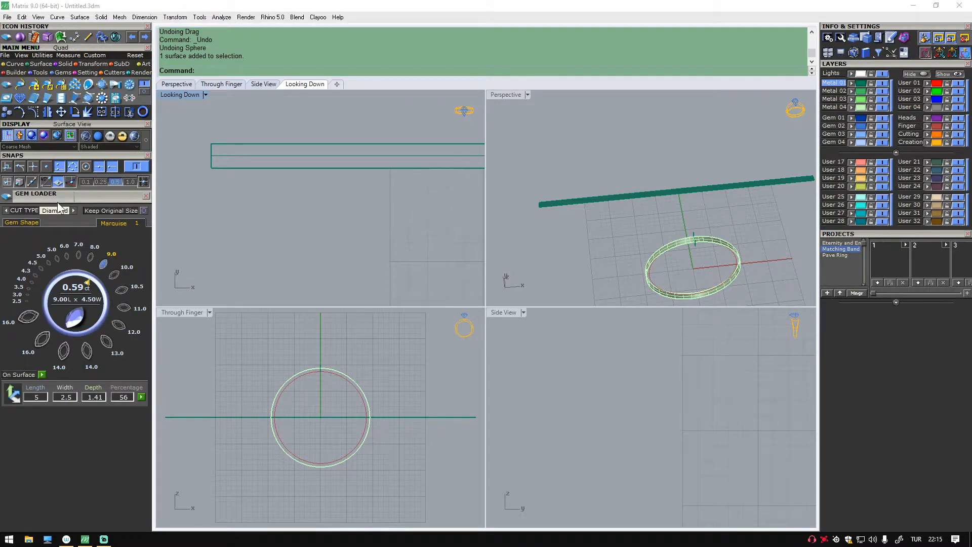
pyautogui.click(33, 222)
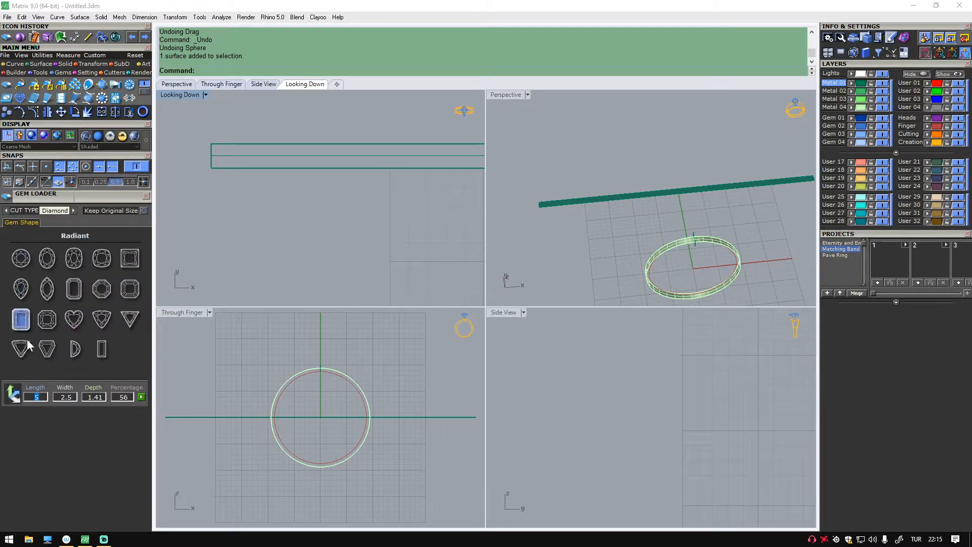
pyautogui.click(98, 259)
pyautogui.click(118, 334)
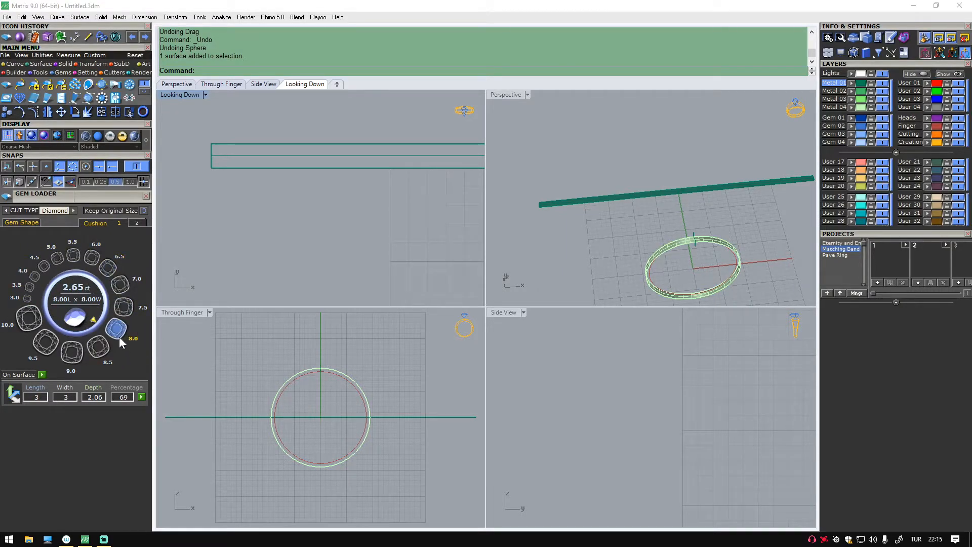
pyautogui.click(20, 222)
pyautogui.click(48, 292)
pyautogui.click(34, 281)
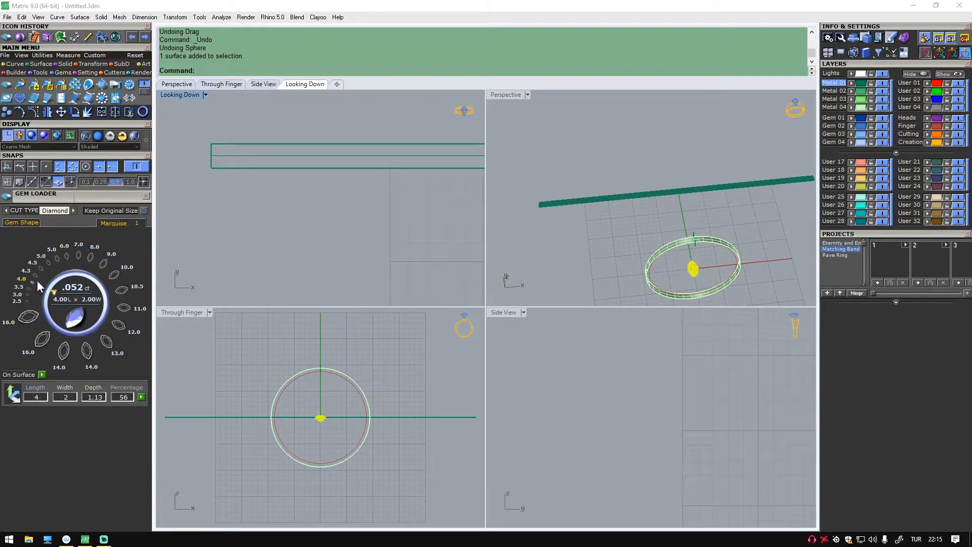
pyautogui.click(304, 208)
pyautogui.scroll(-2, 708, 244)
pyautogui.scroll(5, 737, 244)
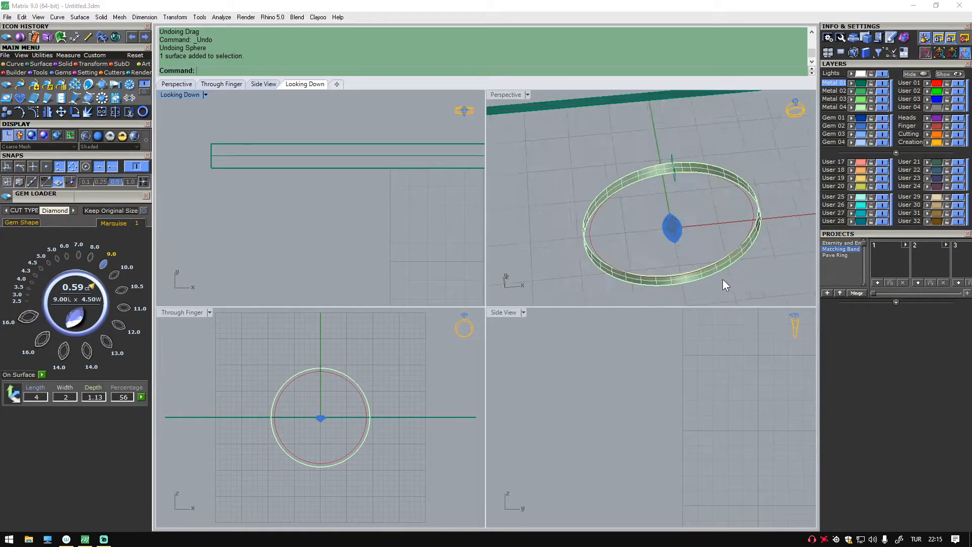
# Create the outline curve of the marquise gem with Gem Profile, assigning the gem as its source.
pyautogui.click(673, 229)
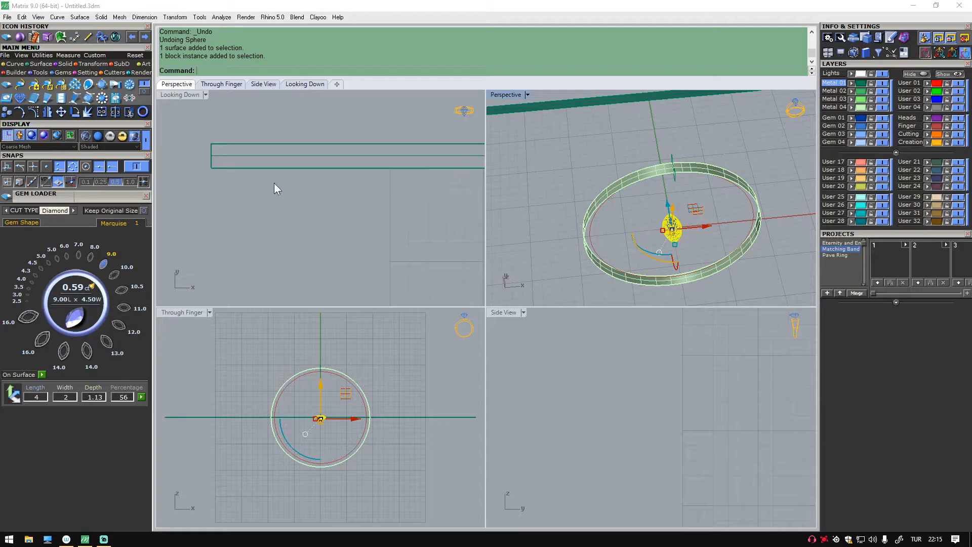
pyautogui.click(90, 85)
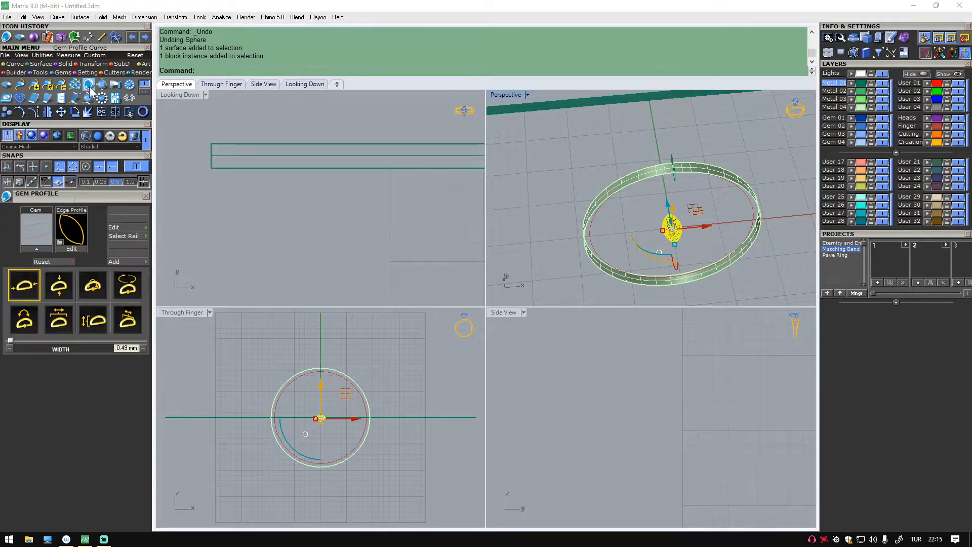
pyautogui.click(712, 205)
pyautogui.click(676, 224)
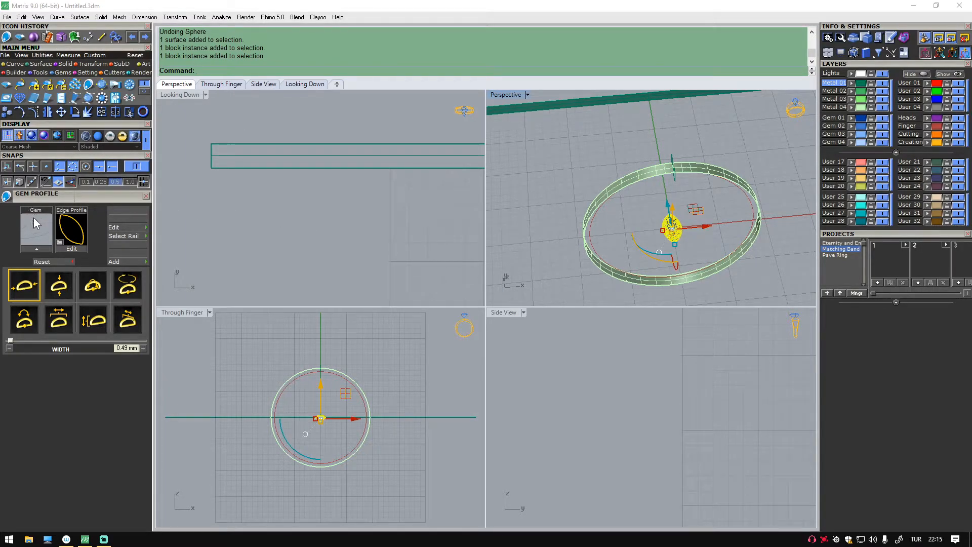
pyautogui.click(36, 247)
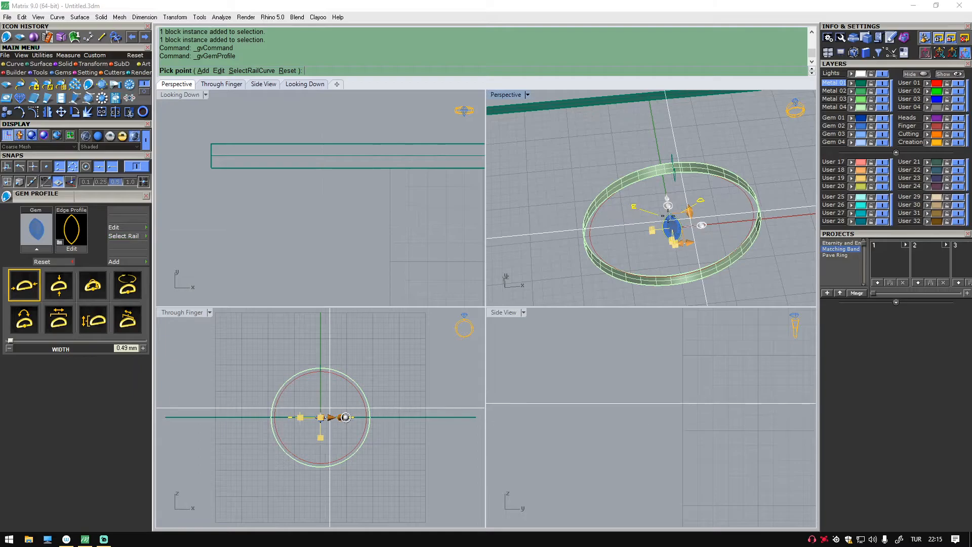
pyautogui.press('Escape')
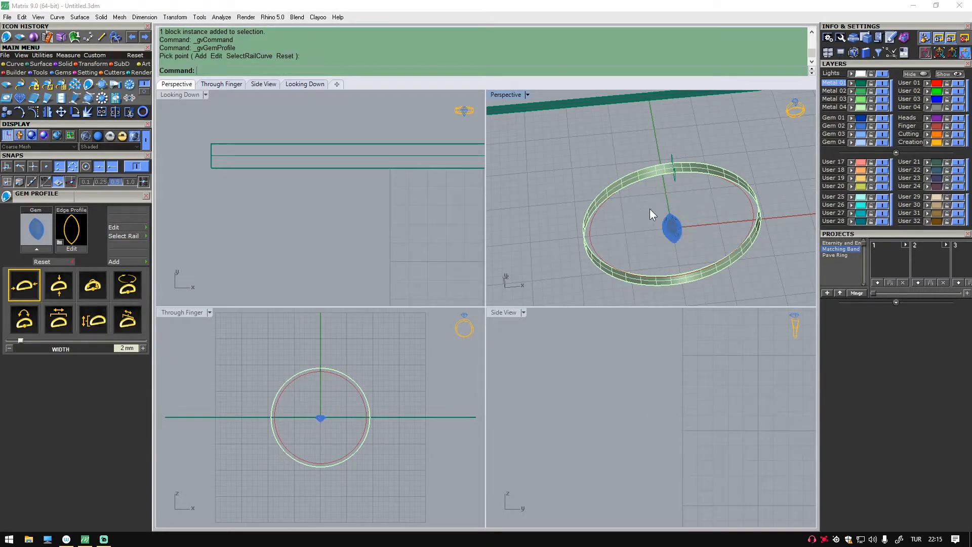
# Delete the marquise gem's block instance and keep its profile curve.
pyautogui.scroll(5, 679, 238)
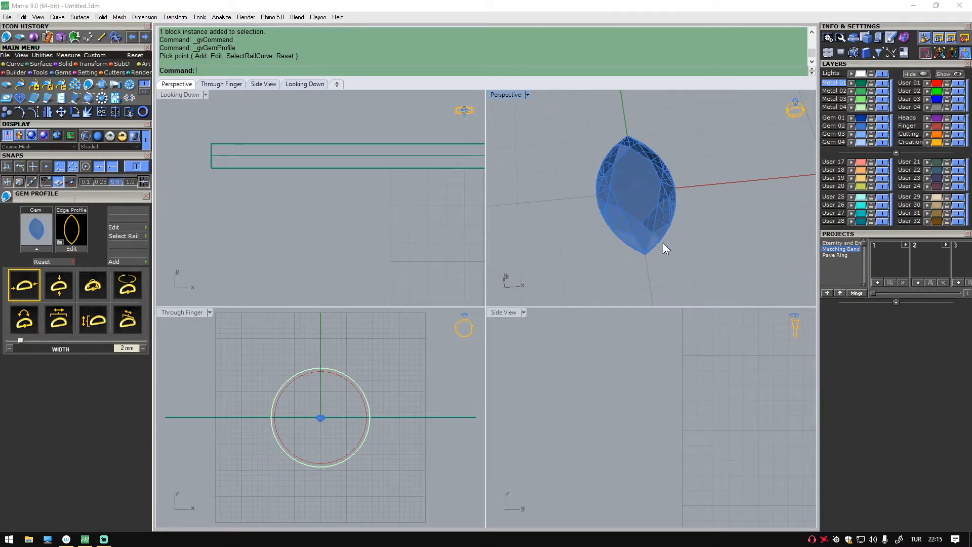
pyautogui.click(663, 242)
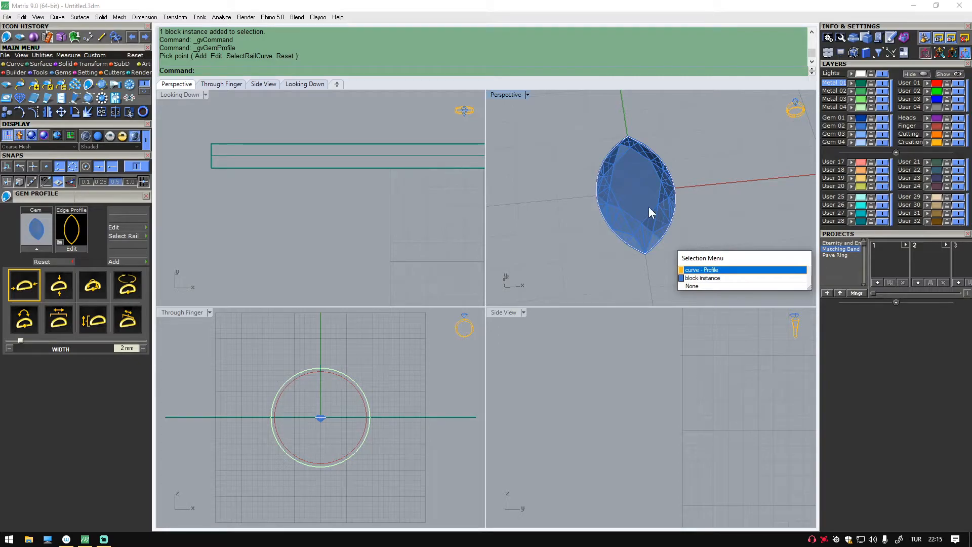
pyautogui.click(702, 278)
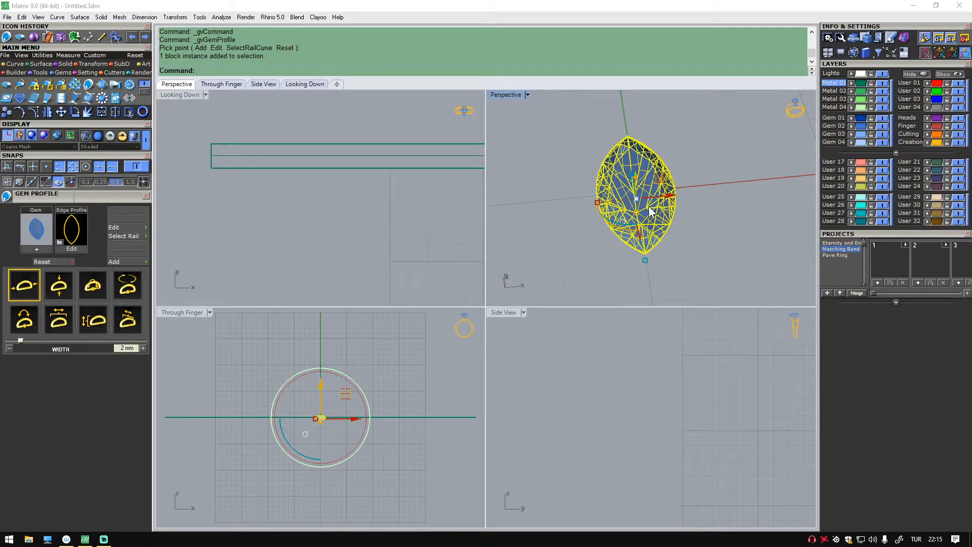
pyautogui.press('Delete')
# Move the marquise profile curve from the origin to just above the near end of the flat base strip in an enlarged Looking Down view.
pyautogui.scroll(-5, 652, 218)
pyautogui.scroll(-5, 643, 215)
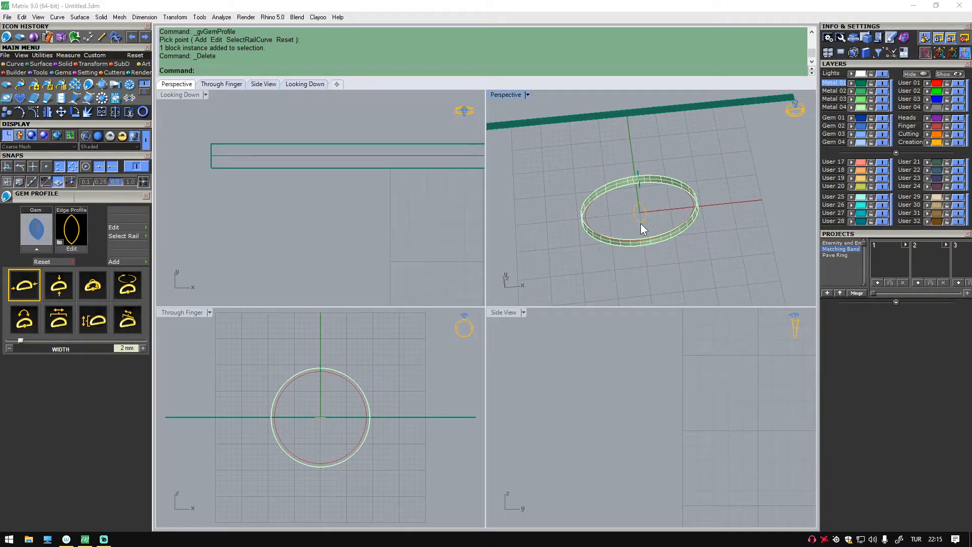
pyautogui.click(642, 222)
pyautogui.scroll(-7, 395, 221)
pyautogui.moveTo(393, 221); pyautogui.dragTo(330, 194, button='right')
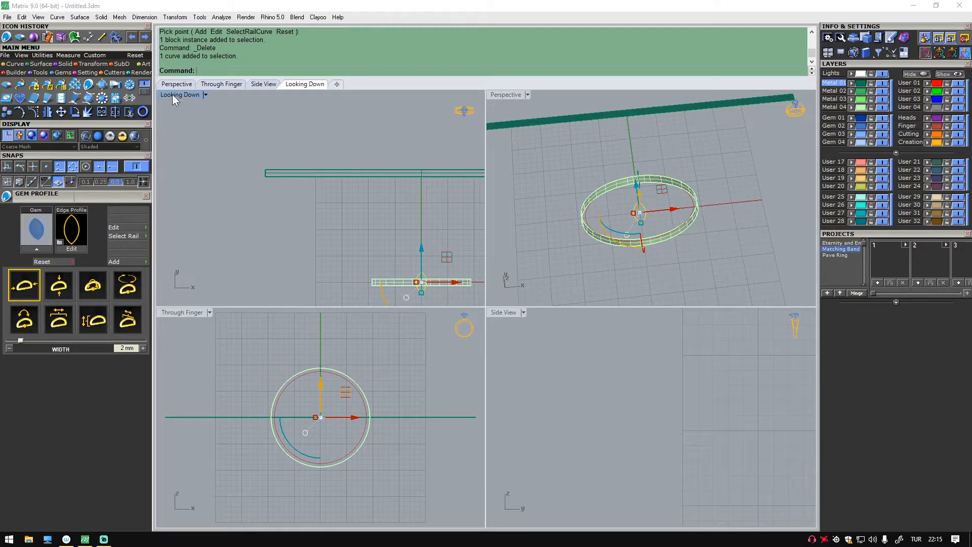
pyautogui.doubleClick(184, 94)
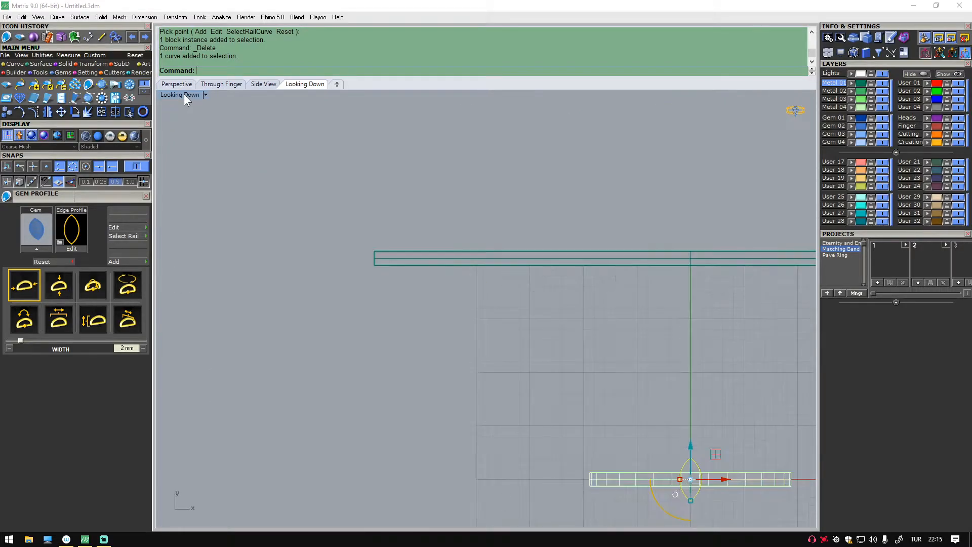
pyautogui.moveTo(673, 424); pyautogui.dragTo(354, 194)
pyautogui.scroll(5, 380, 292)
pyautogui.scroll(2, 380, 287)
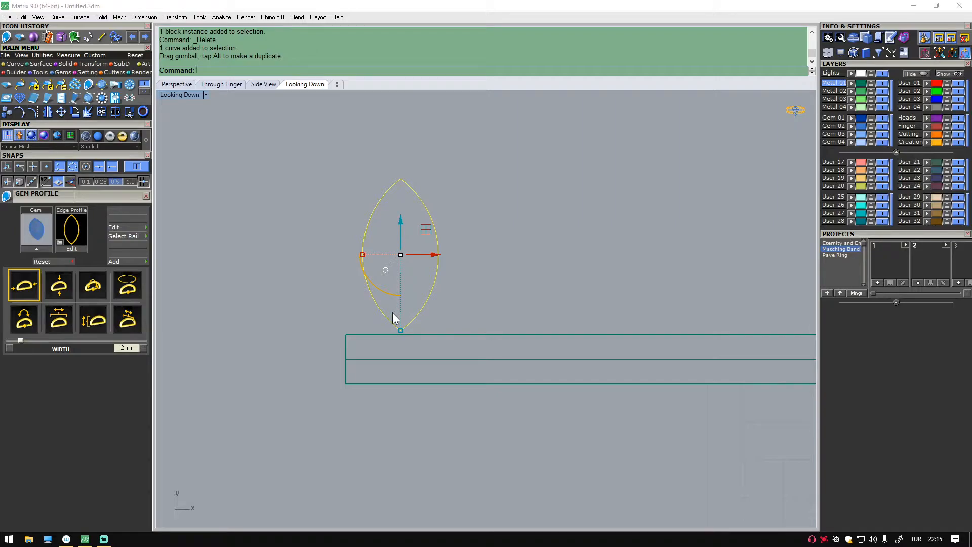
pyautogui.scroll(1, 390, 299)
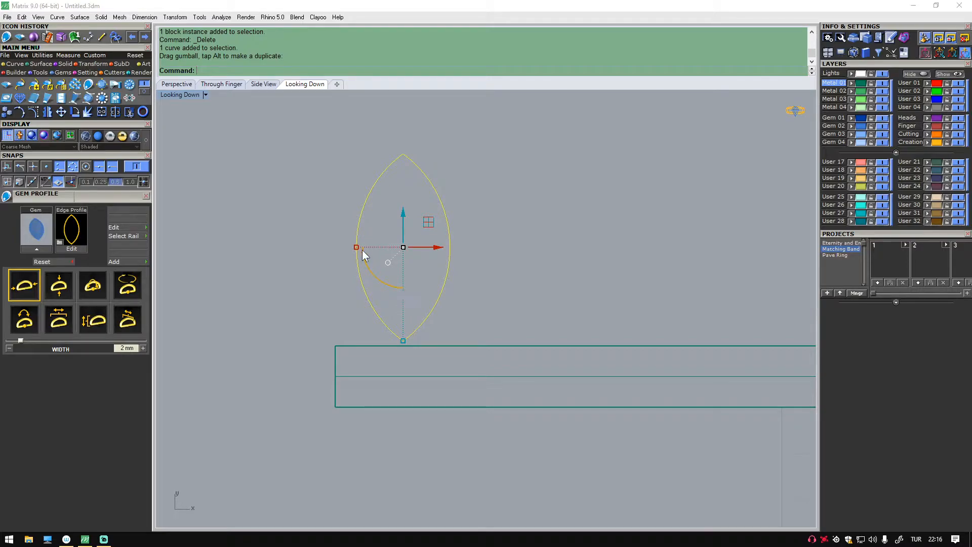
pyautogui.click(388, 287)
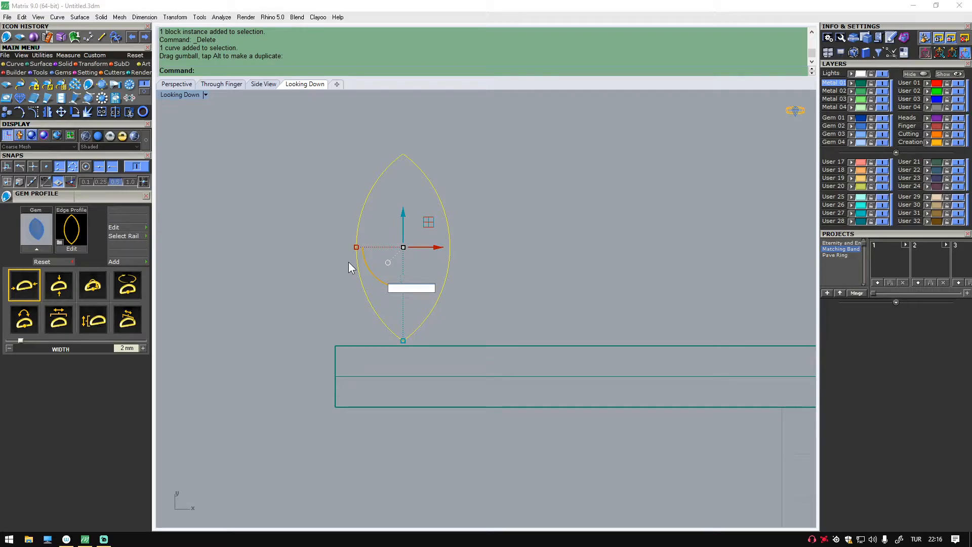
pyautogui.press('Return')
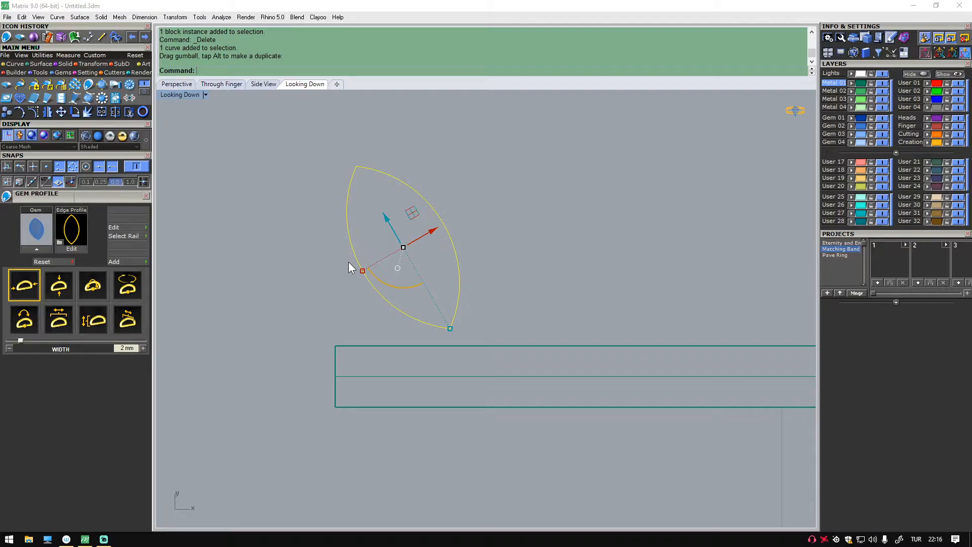
pyautogui.hotkey('ctrl', 'z')
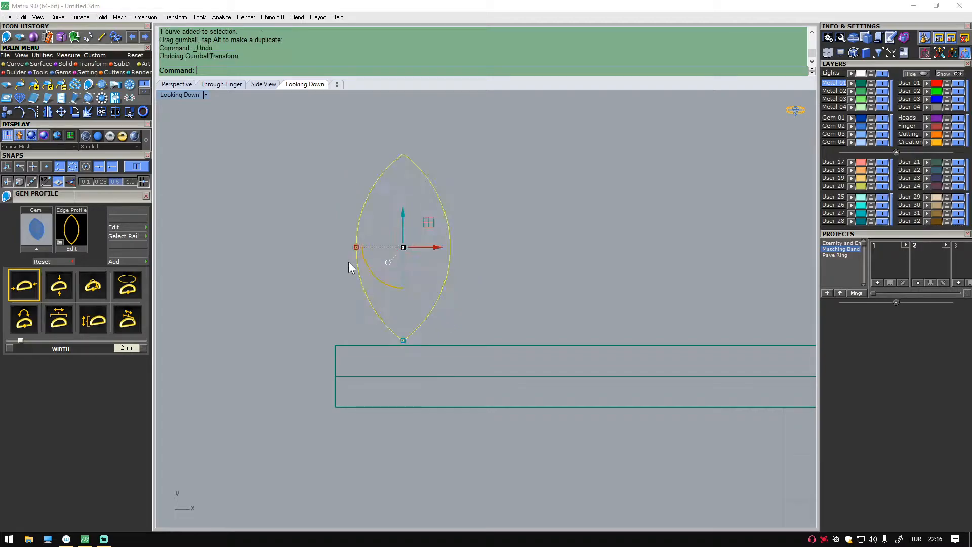
# Rotate the marquise profile curve by -30 degrees about its centre in the Looking Down view.
pyautogui.click(375, 278)
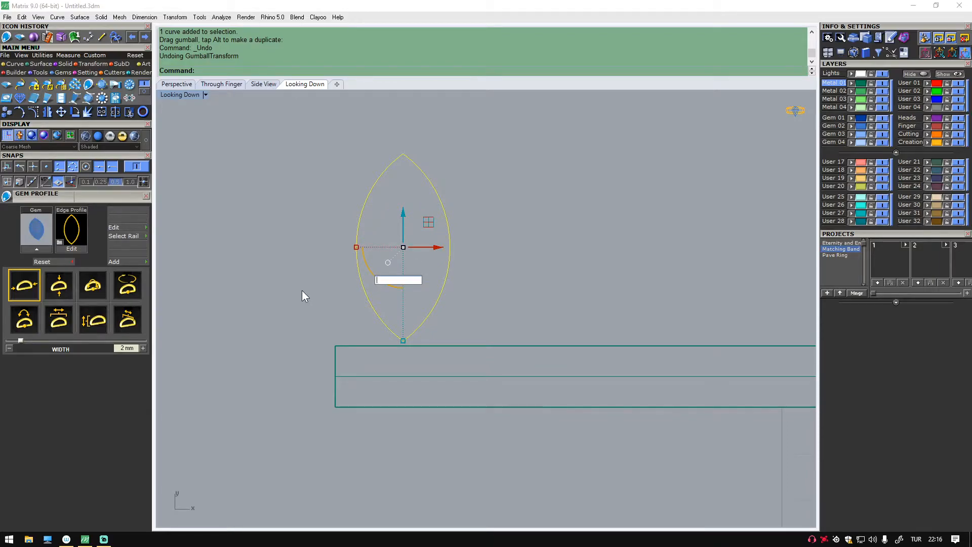
pyautogui.write('-30')
pyautogui.press('Return')
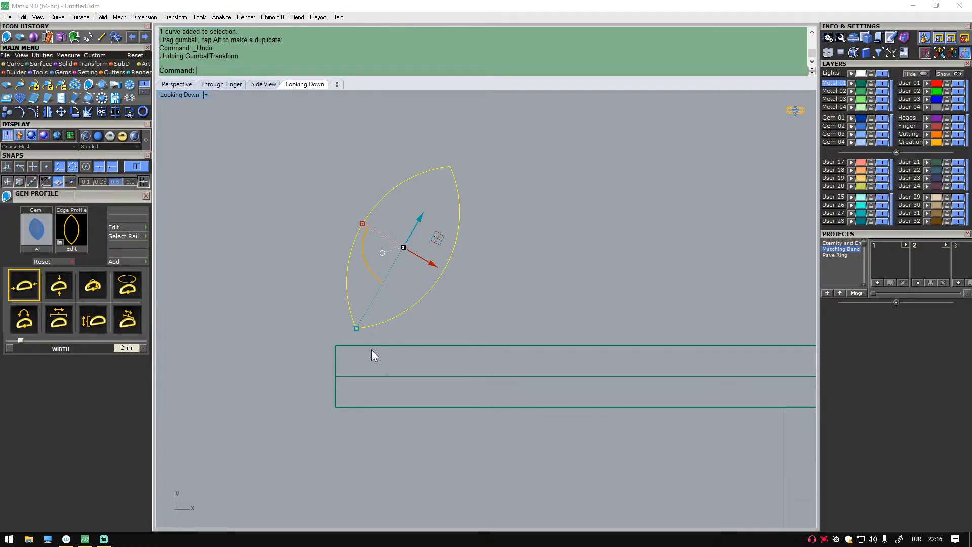
pyautogui.moveTo(357, 329)
pyautogui.mouseDown()
pyautogui.moveTo(384, 290)
pyautogui.moveTo(351, 341)
pyautogui.mouseUp()
pyautogui.moveTo(362, 223); pyautogui.dragTo(362, 224)
pyautogui.hotkey('ctrl', 'z')
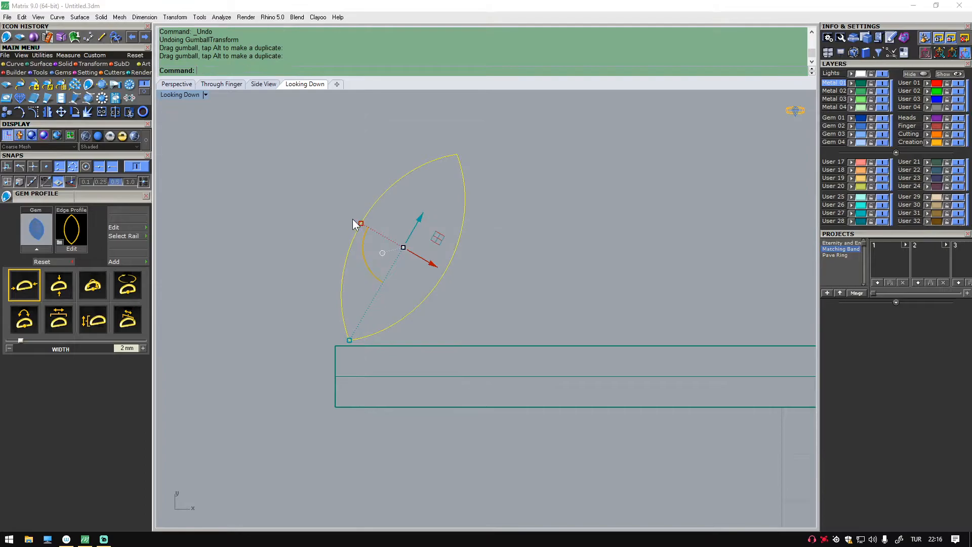
pyautogui.hotkey('ctrl', 'z')
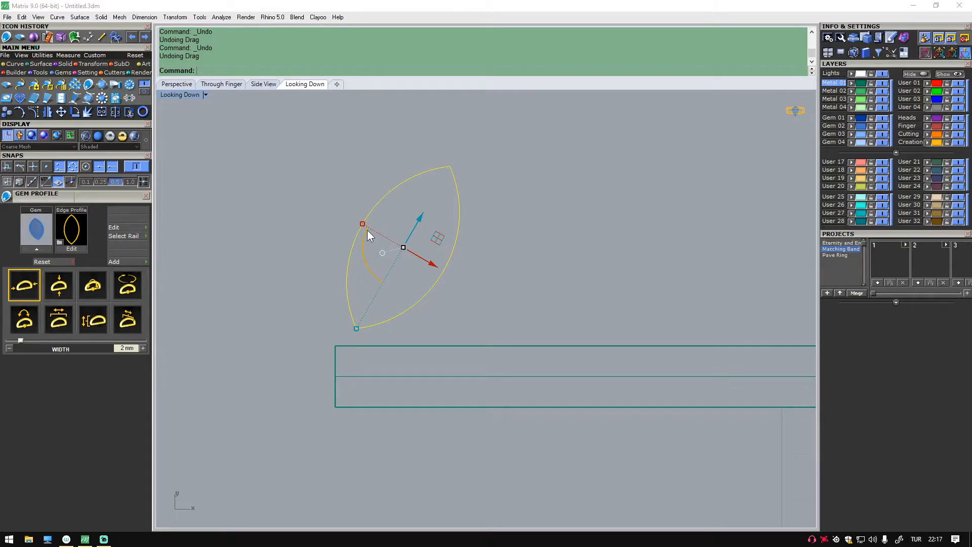
# Scale the tilted marquise curve down and move it onto the near end of the flat base strip.
pyautogui.moveTo(357, 330); pyautogui.dragTo(353, 259)
pyautogui.scroll(2, 430, 232)
pyautogui.moveTo(429, 248); pyautogui.dragTo(374, 388)
pyautogui.scroll(4, 331, 434)
# Adjust the marquise curve's size, angle and position so it sits diagonally between the strip's centre line and upper edge.
pyautogui.moveTo(315, 430); pyautogui.dragTo(332, 399)
pyautogui.scroll(4, 363, 392)
pyautogui.moveTo(376, 352); pyautogui.dragTo(349, 350)
pyautogui.moveTo(272, 385); pyautogui.dragTo(271, 378)
pyautogui.moveTo(350, 360); pyautogui.dragTo(361, 358)
pyautogui.moveTo(290, 391); pyautogui.dragTo(283, 395)
pyautogui.click(404, 351)
pyautogui.scroll(-2, 383, 362)
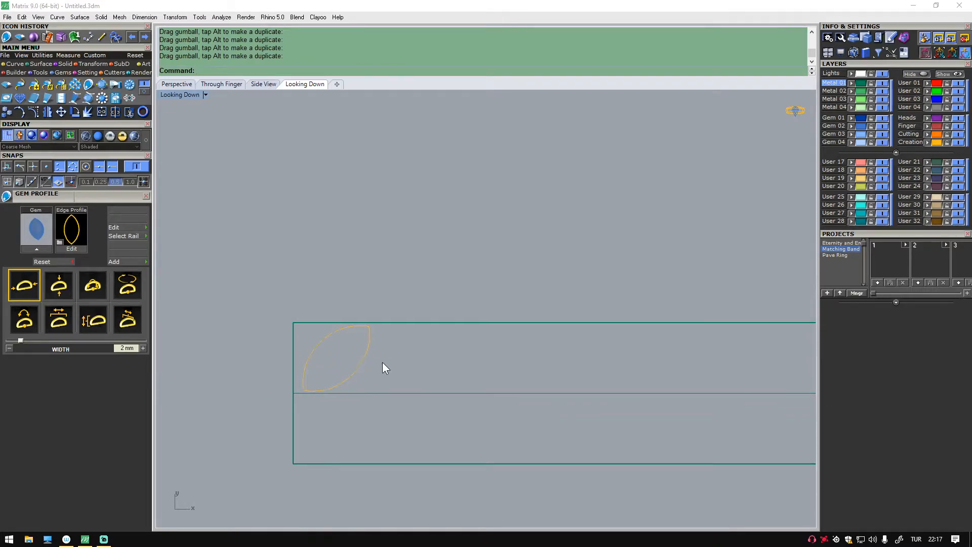
# Mirror a copy of the marquise curve across the strip's lengthwise centre line.
pyautogui.click(358, 366)
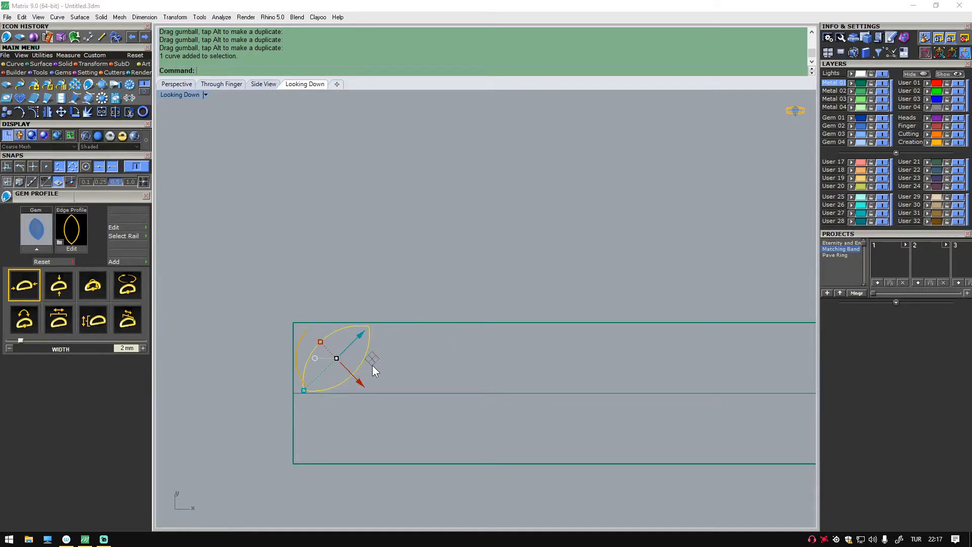
pyautogui.moveTo(318, 414); pyautogui.dragTo(365, 443)
pyautogui.click(360, 366)
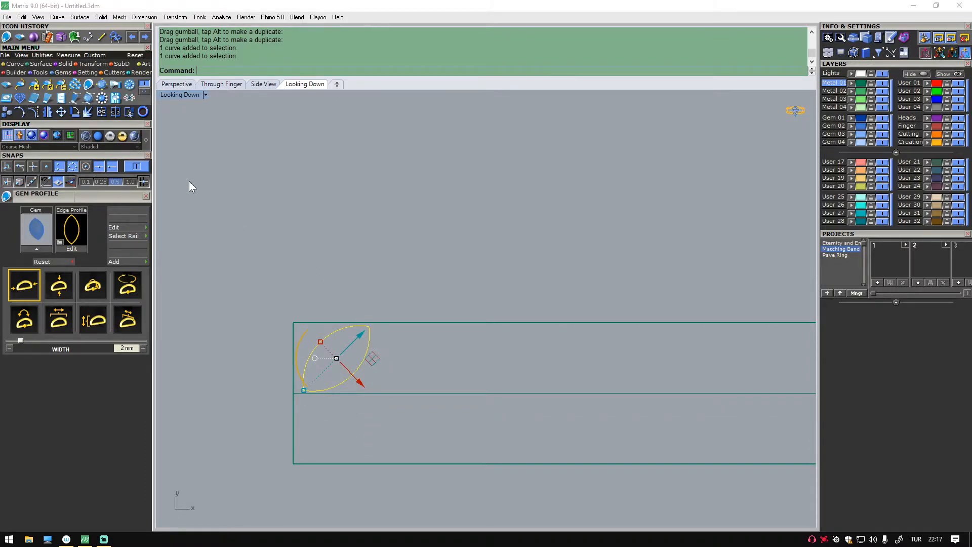
pyautogui.click(46, 114)
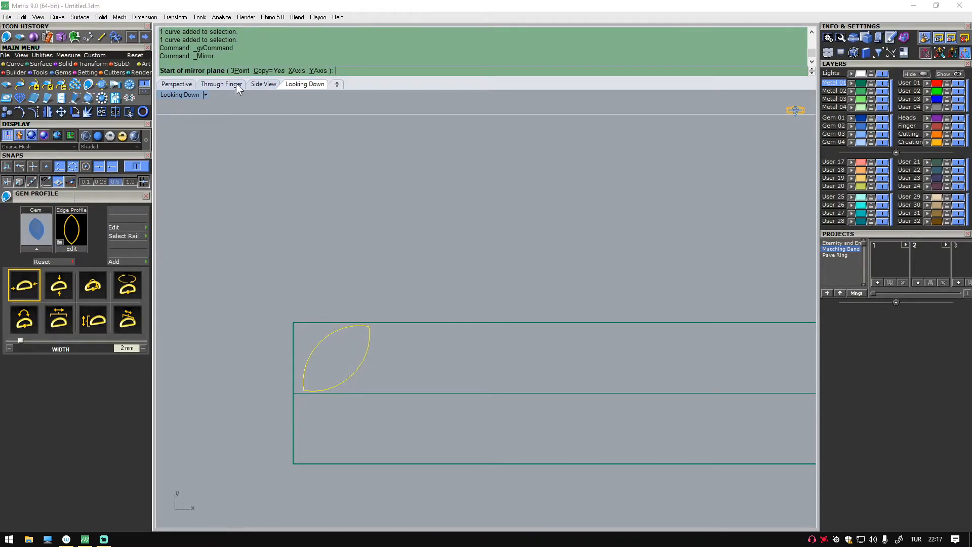
pyautogui.click(294, 393)
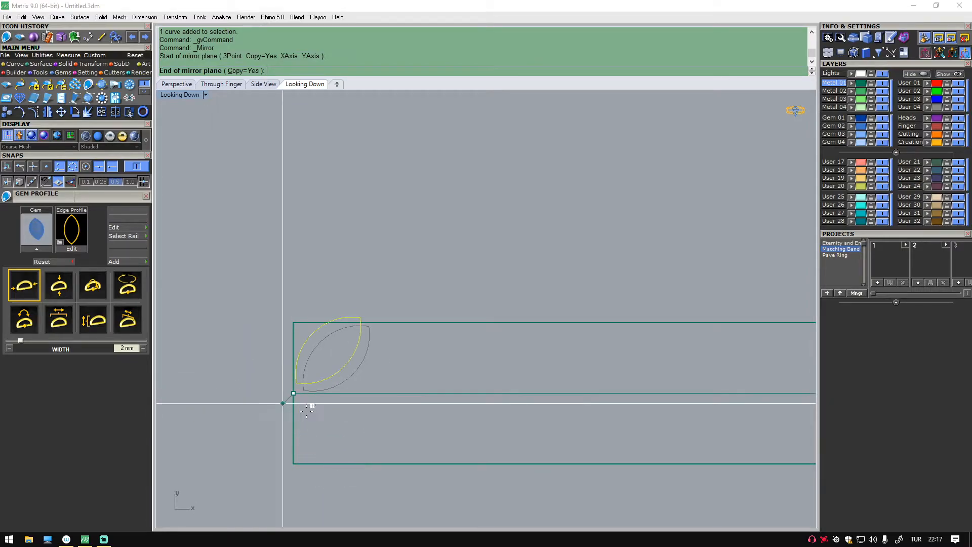
pyautogui.click(253, 408)
# Enlarge the original marquise curve slightly and shift it against the strip's end edge, letting history update the mirrored copy.
pyautogui.scroll(5, 342, 403)
pyautogui.keyDown('shift'); pyautogui.moveTo(276, 382); pyautogui.dragTo(272, 385); pyautogui.keyUp('shift')
pyautogui.scroll(2, 343, 363)
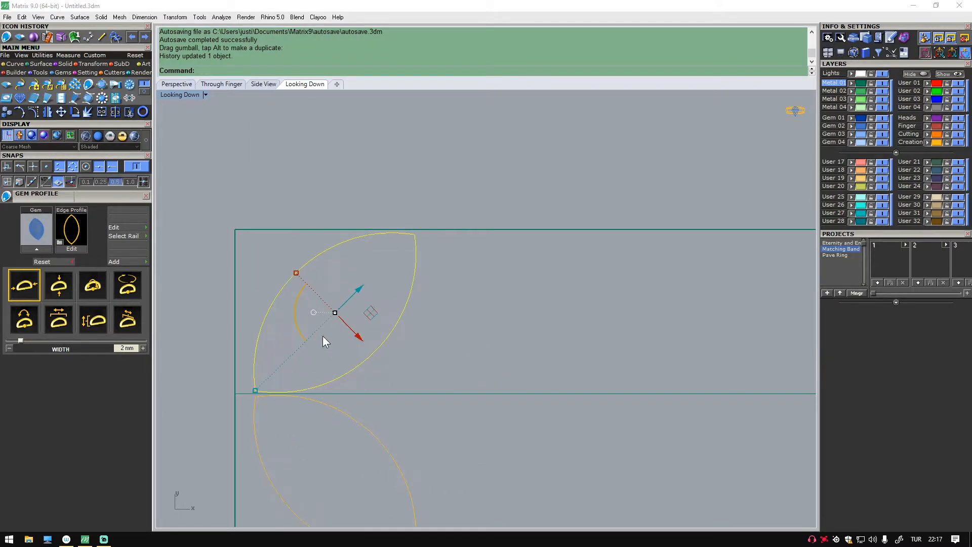
pyautogui.moveTo(363, 312); pyautogui.dragTo(357, 313)
pyautogui.click(361, 174)
pyautogui.scroll(-5, 387, 253)
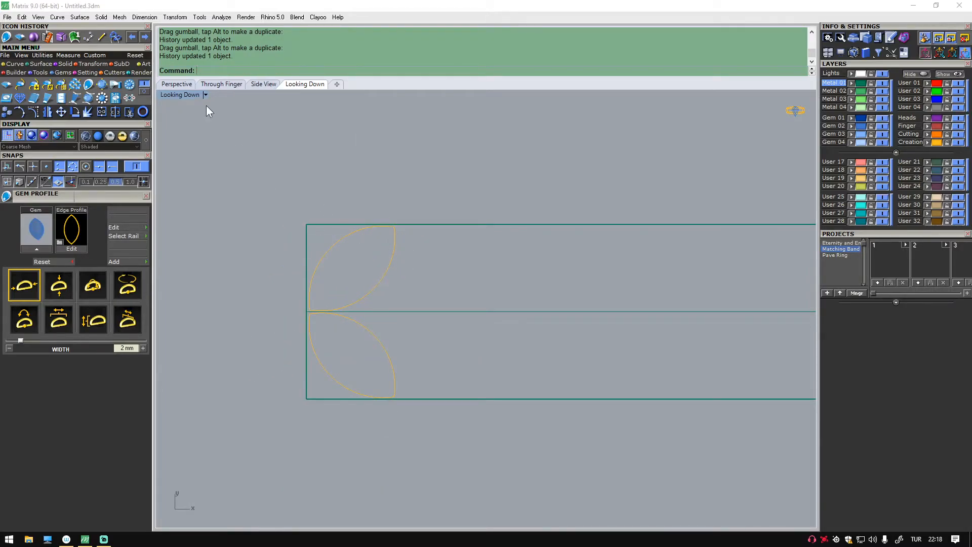
# Examine the pair of marquise curves on the end of the base strip in the Perspective view.
pyautogui.click(177, 84)
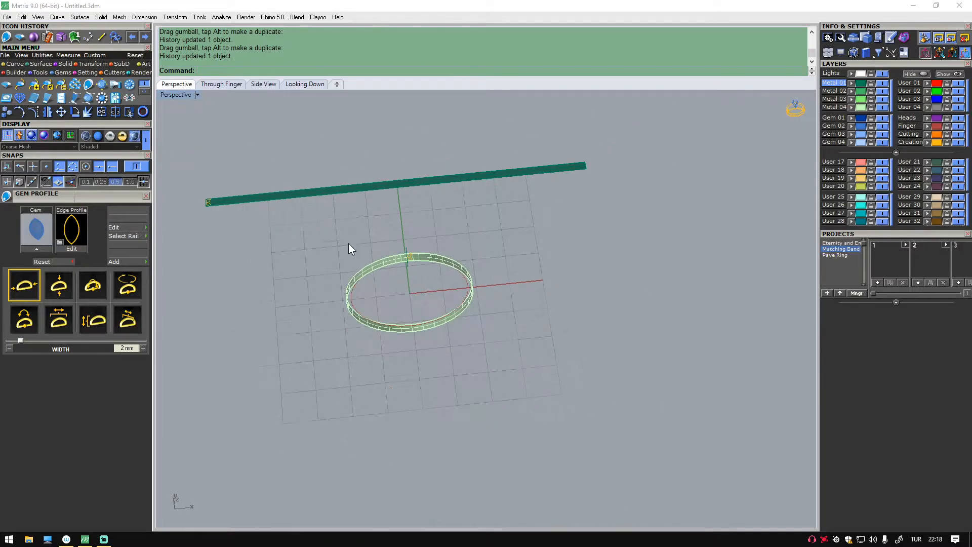
pyautogui.scroll(8, 487, 260)
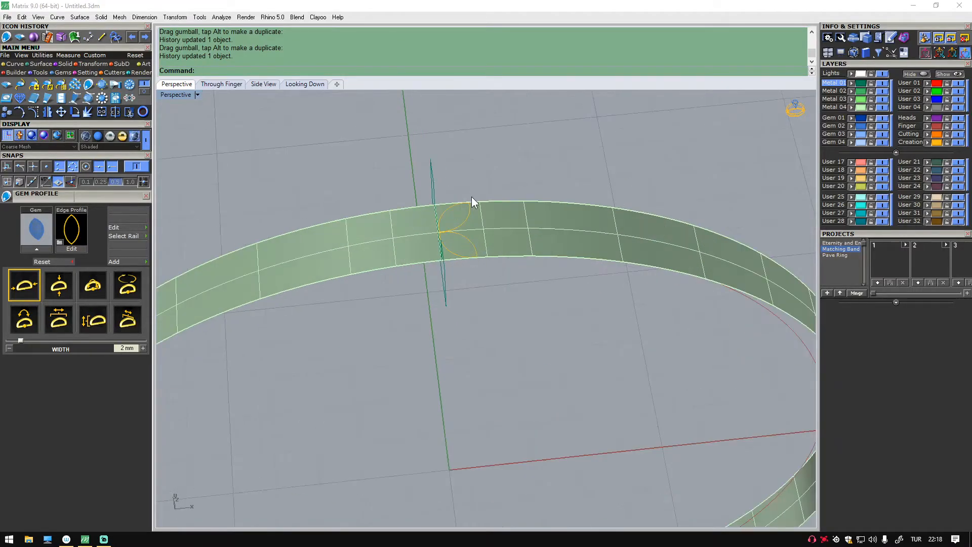
pyautogui.scroll(-6, 467, 267)
pyautogui.scroll(8, 249, 239)
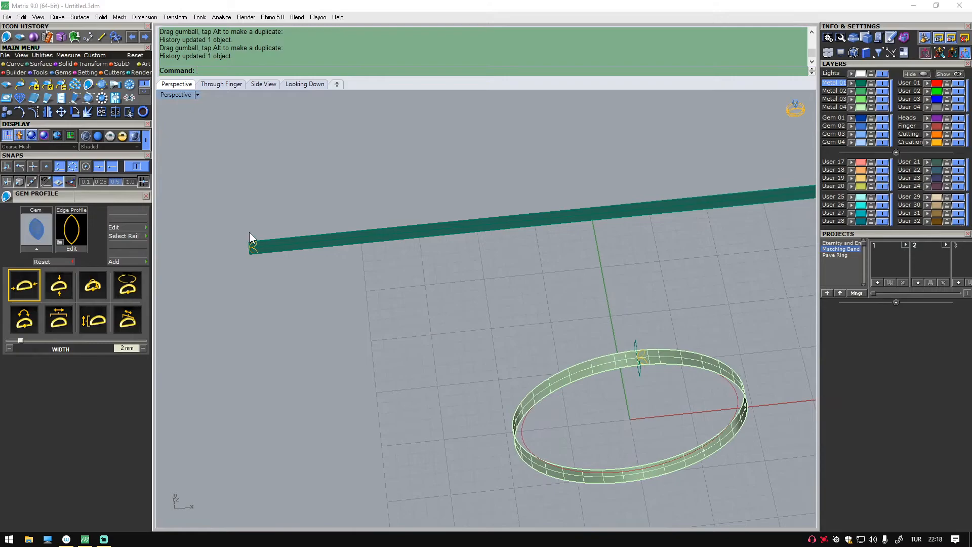
pyautogui.moveTo(284, 276); pyautogui.dragTo(360, 312, button='right')
pyautogui.scroll(8, 377, 299)
pyautogui.moveTo(437, 262); pyautogui.dragTo(396, 279, button='right')
pyautogui.scroll(-2, 494, 403)
pyautogui.keyDown('shift'); pyautogui.moveTo(520, 446); pyautogui.dragTo(466, 308, button='right'); pyautogui.keyUp('shift')
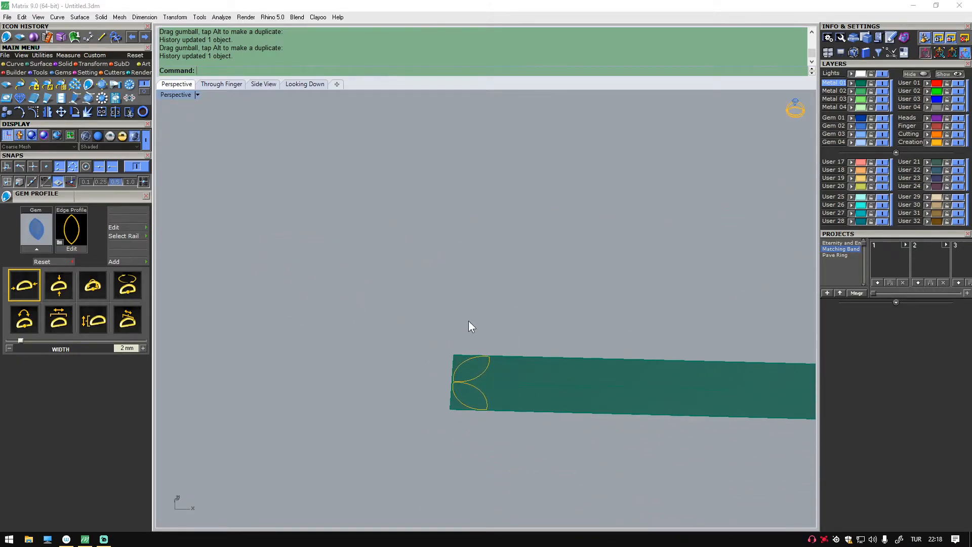
pyautogui.click(482, 374)
pyautogui.press('Return')
pyautogui.click(223, 84)
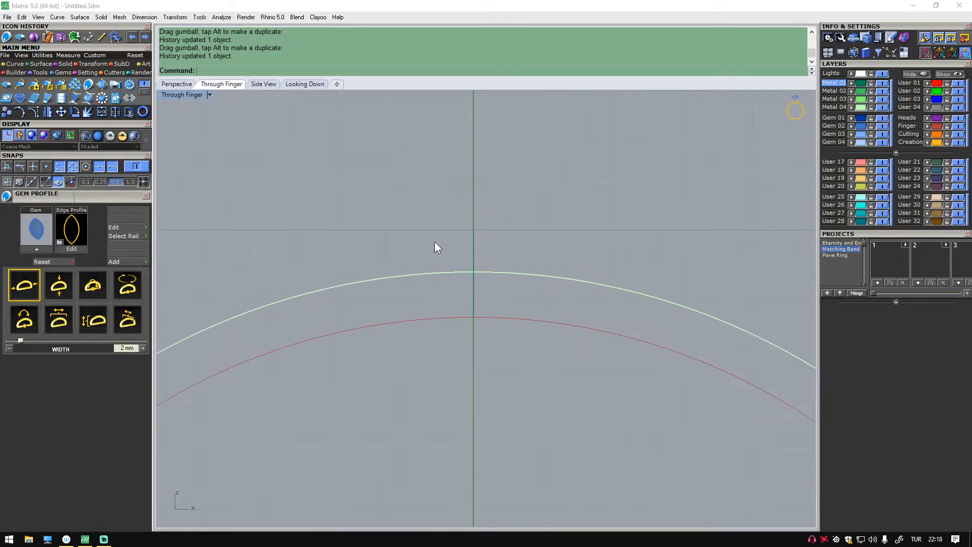
pyautogui.moveTo(431, 197); pyautogui.dragTo(526, 292)
pyautogui.press('Escape')
pyautogui.scroll(4, 493, 286)
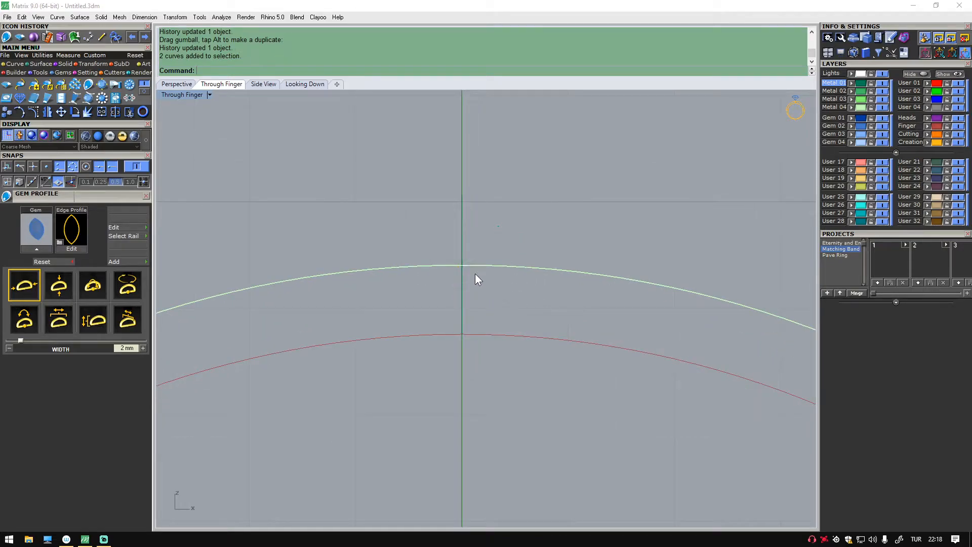
pyautogui.moveTo(469, 274); pyautogui.dragTo(521, 282)
pyautogui.click(13, 73)
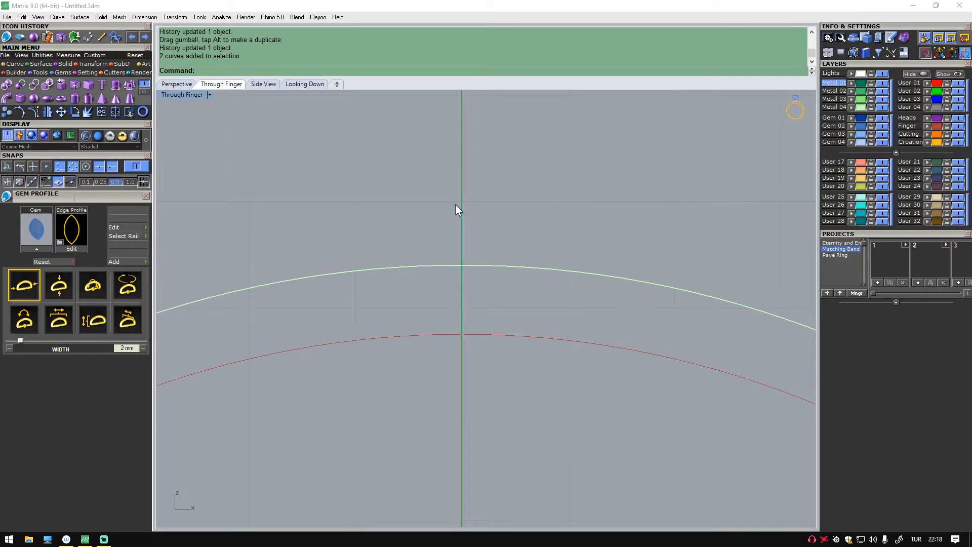
pyautogui.moveTo(415, 214); pyautogui.dragTo(536, 266)
pyautogui.moveTo(533, 265); pyautogui.dragTo(443, 212)
# Move the original marquise curve vertically by -0.2 mm in the Perspective view so it sits below the base strip.
pyautogui.click(180, 84)
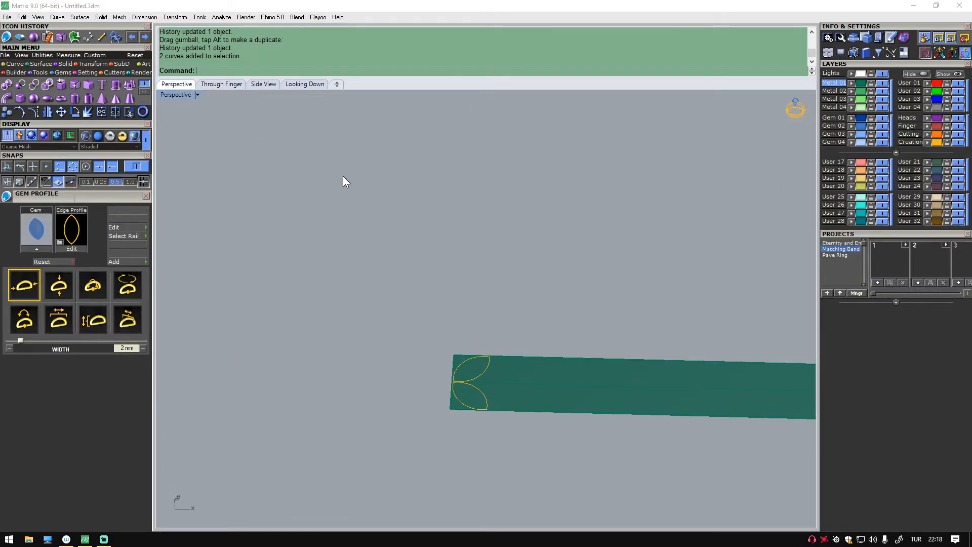
pyautogui.moveTo(430, 290); pyautogui.dragTo(410, 145, button='right')
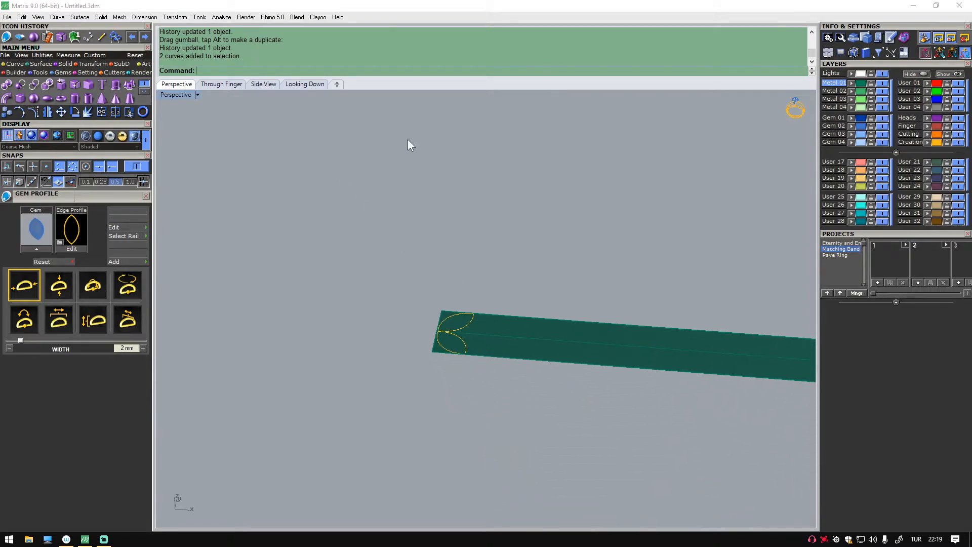
pyautogui.moveTo(453, 364); pyautogui.dragTo(463, 353, button='right')
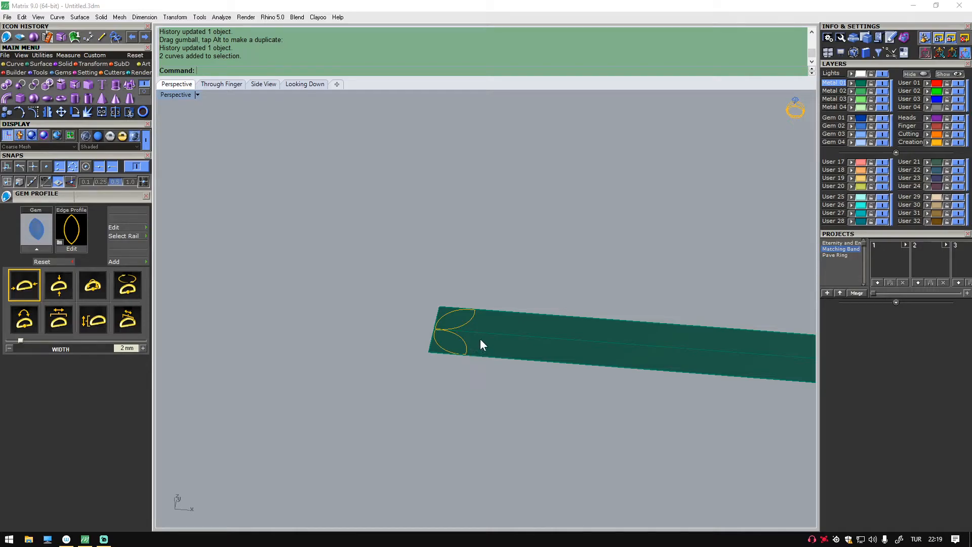
pyautogui.click(469, 322)
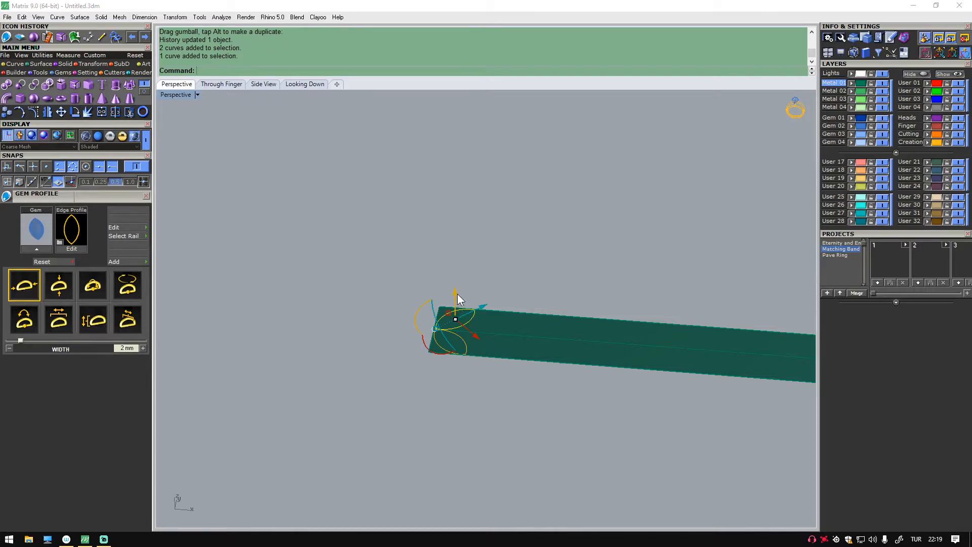
pyautogui.moveTo(461, 284); pyautogui.dragTo(448, 329, button='right')
pyautogui.moveTo(422, 412); pyautogui.dragTo(423, 387)
pyautogui.hotkey('ctrl', 'z')
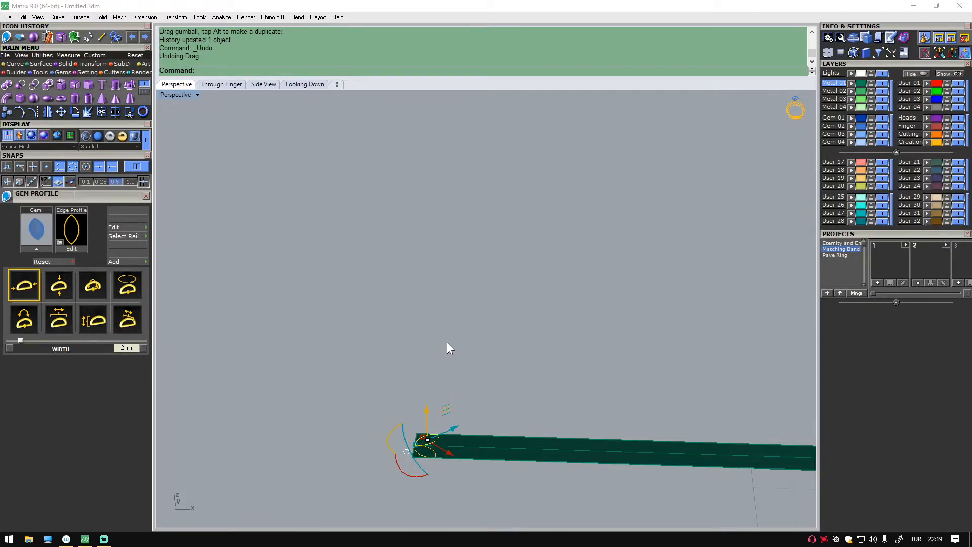
pyautogui.click(427, 412)
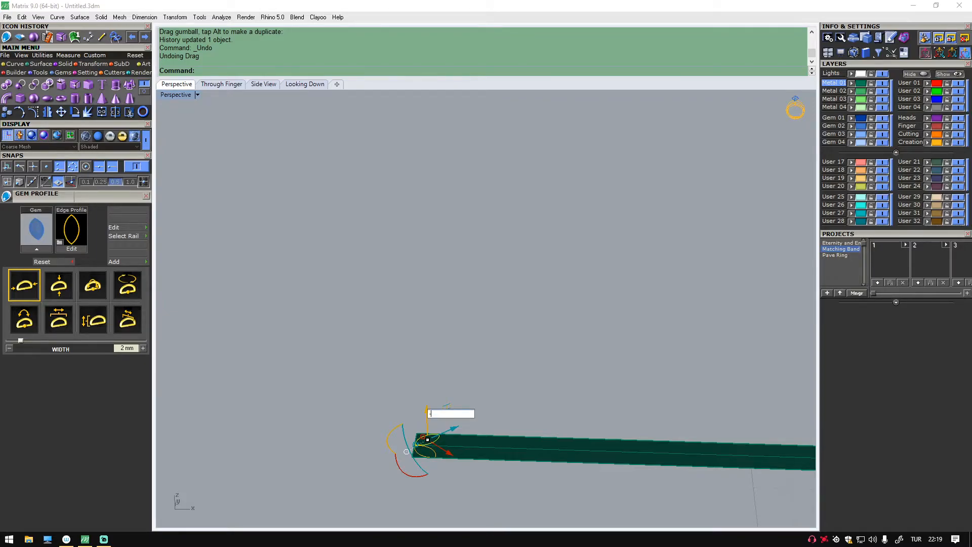
pyautogui.write('-0.2')
pyautogui.press('Return')
pyautogui.click(424, 340)
pyautogui.moveTo(420, 384); pyautogui.dragTo(412, 457, button='right')
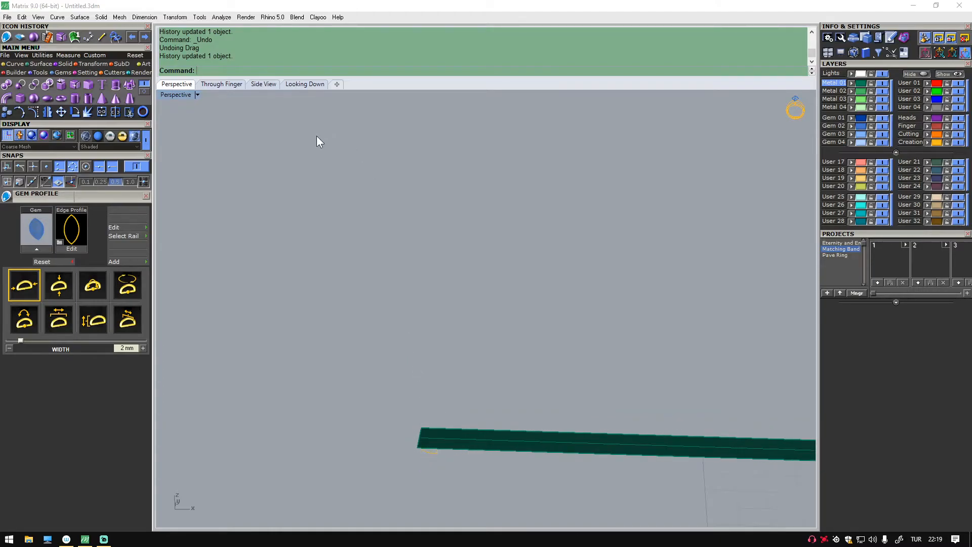
# Extrude the original marquise curve 0.4 mm upward through the base strip as an open surface with Solid=No.
pyautogui.moveTo(474, 436); pyautogui.dragTo(501, 401, button='right')
pyautogui.scroll(7, 466, 410)
pyautogui.click(477, 394)
pyautogui.click(474, 395)
pyautogui.press('Escape')
pyautogui.click(478, 393)
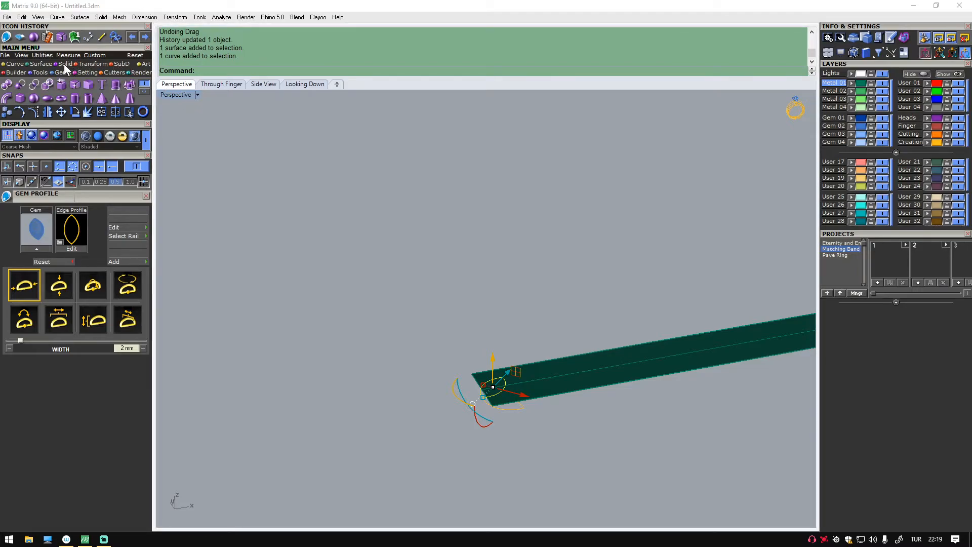
pyautogui.click(116, 85)
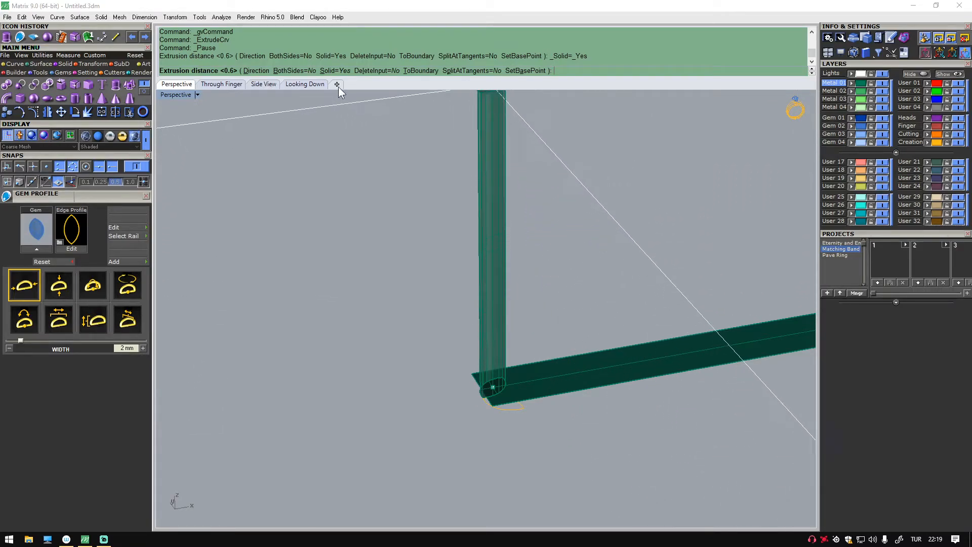
pyautogui.click(335, 70)
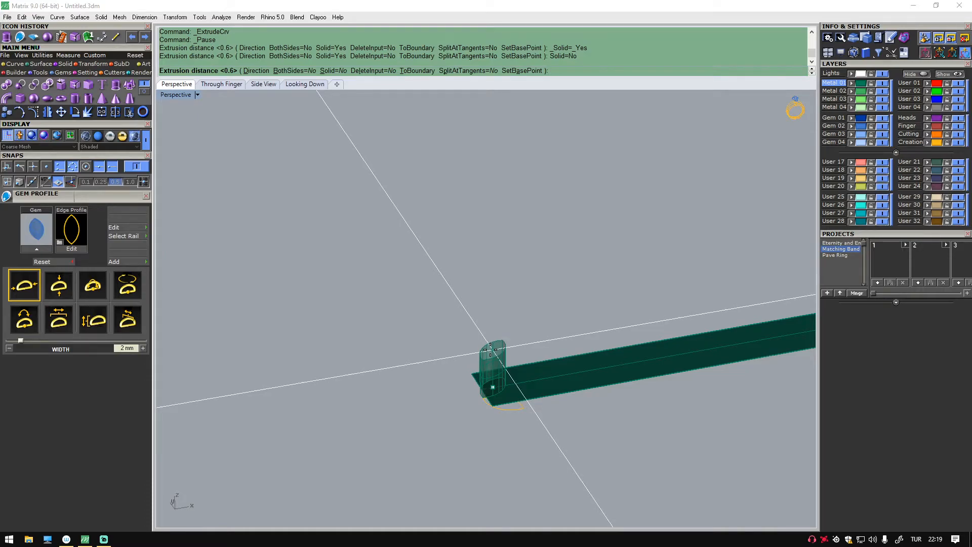
pyautogui.write('.4')
pyautogui.press('Return')
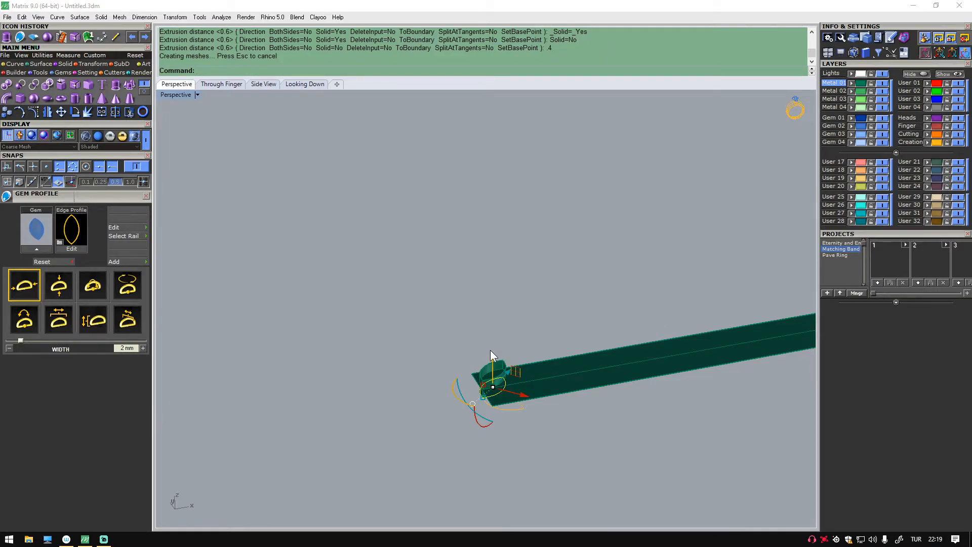
# Inspect how the extruded marquise wall sits on the flat base strip and on the ring band.
pyautogui.click(561, 336)
pyautogui.moveTo(536, 314); pyautogui.dragTo(469, 299, button='right')
pyautogui.keyDown('shift'); pyautogui.moveTo(772, 410); pyautogui.dragTo(551, 324, button='right'); pyautogui.keyUp('shift')
pyautogui.scroll(-10, 448, 268)
pyautogui.scroll(-7, 709, 331)
pyautogui.keyDown('shift'); pyautogui.moveTo(725, 339); pyautogui.dragTo(519, 342, button='right'); pyautogui.keyUp('shift')
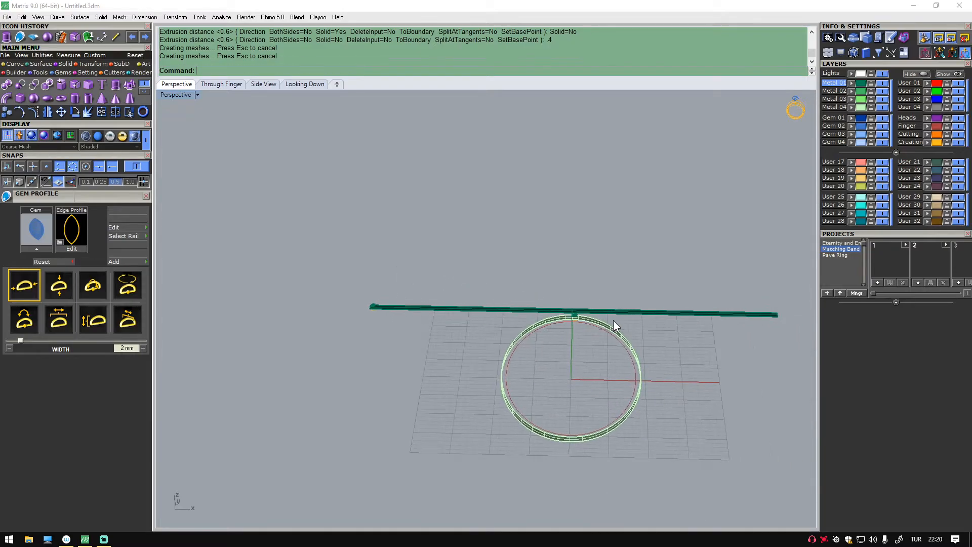
pyautogui.scroll(5, 426, 294)
pyautogui.scroll(-2, 299, 278)
pyautogui.keyDown('shift'); pyautogui.moveTo(299, 278); pyautogui.dragTo(779, 330, button='right'); pyautogui.keyUp('shift')
pyautogui.scroll(11, 449, 319)
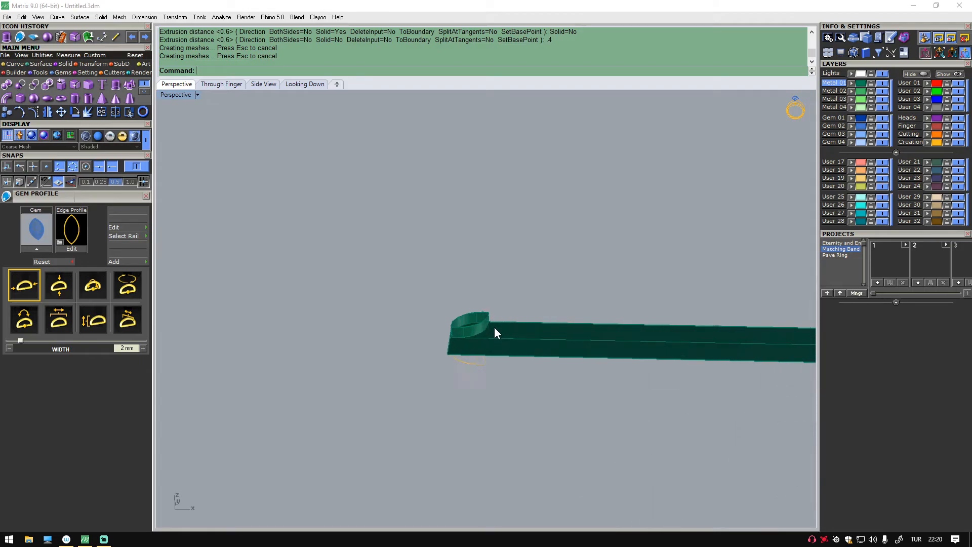
pyautogui.scroll(2, 489, 327)
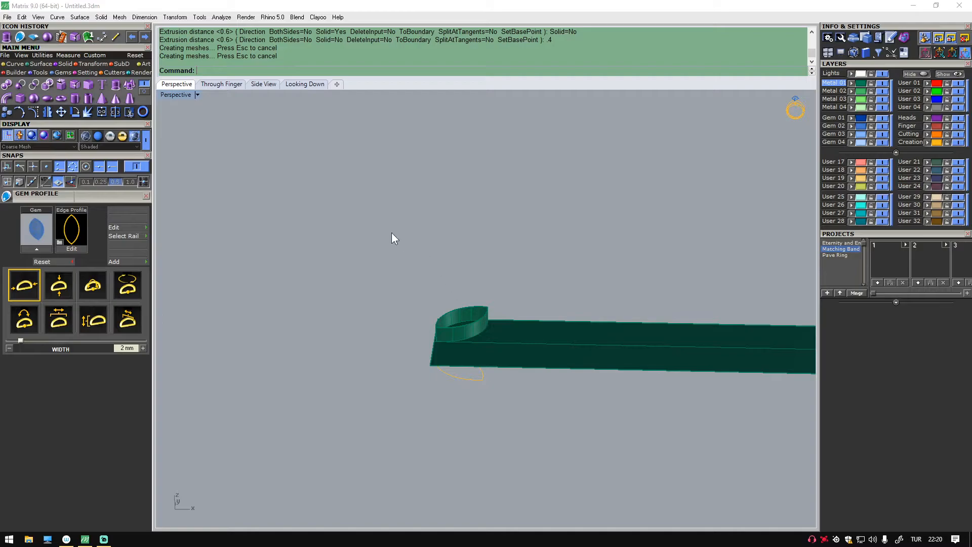
# Duplicate both top edges of the extruded marquise wall as curves with Dup Edge.
pyautogui.click(18, 64)
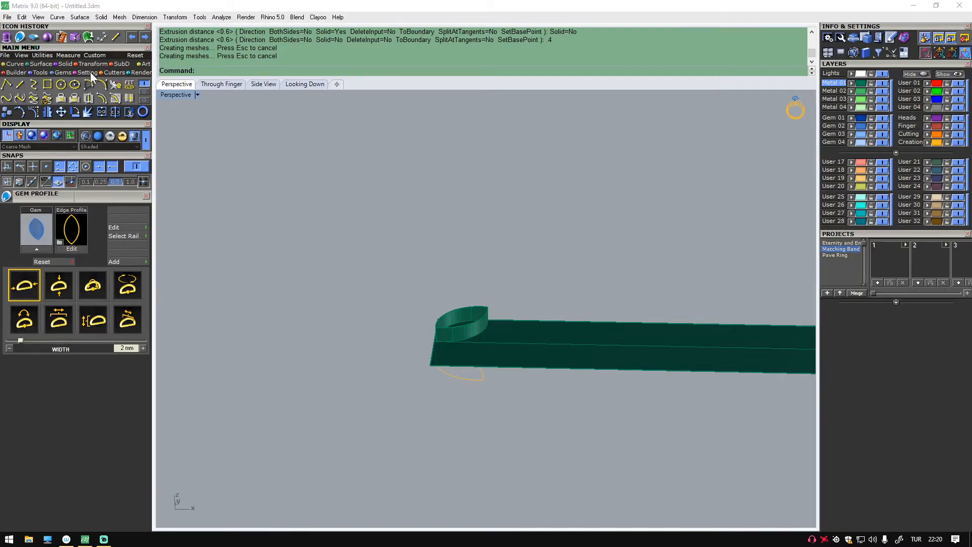
pyautogui.click(145, 89)
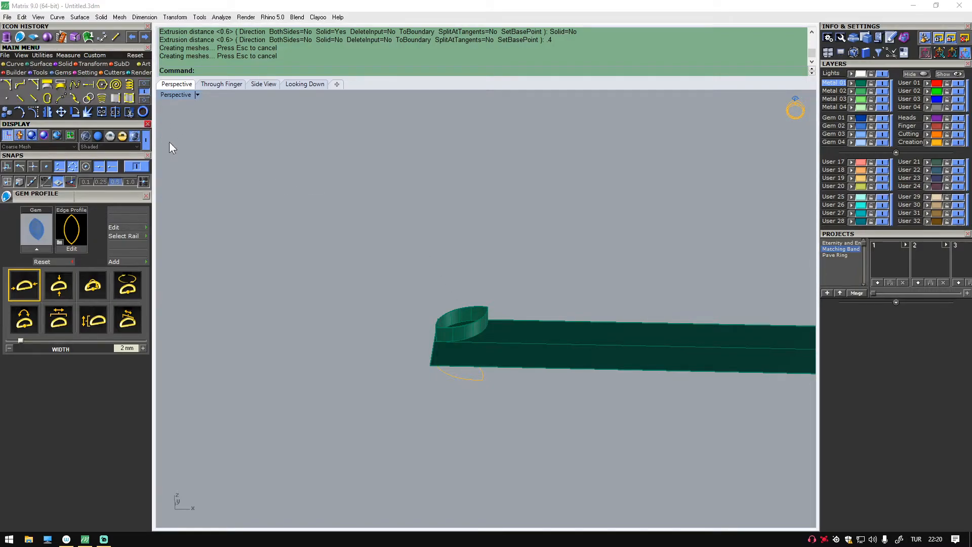
pyautogui.click(116, 99)
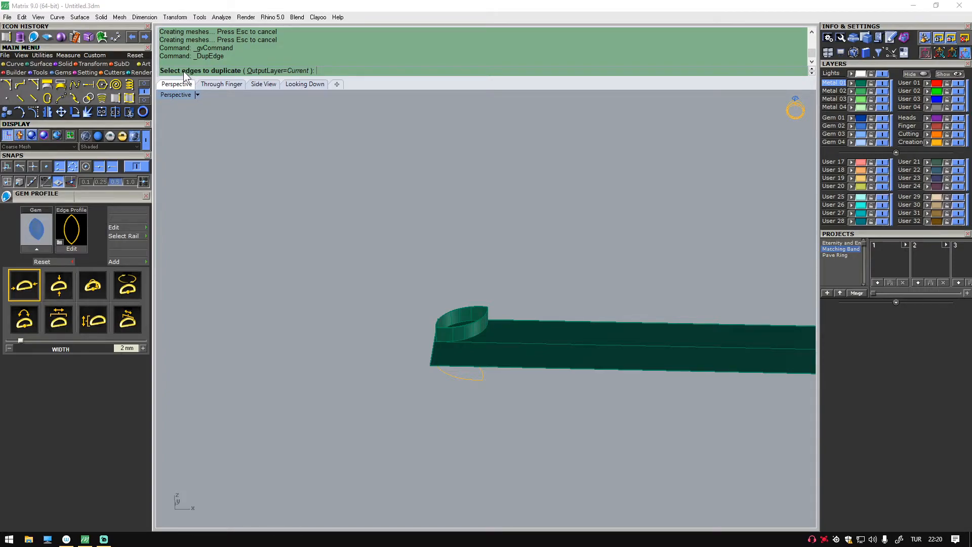
pyautogui.click(470, 306)
pyautogui.click(485, 321)
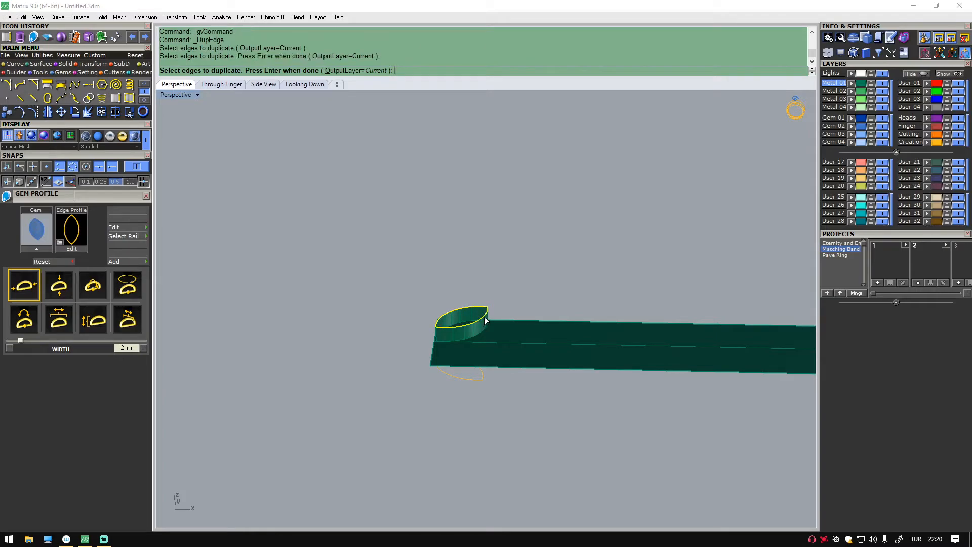
pyautogui.press('Return')
pyautogui.click(488, 234)
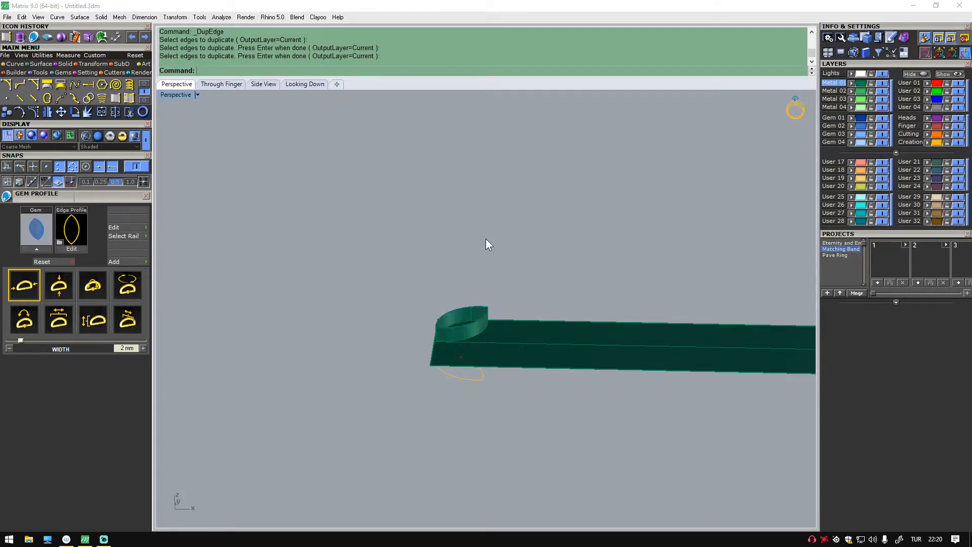
# Hide the marquise wall to check its duplicated top-edge curves, and undo the hide.
pyautogui.click(469, 317)
pyautogui.click(921, 75)
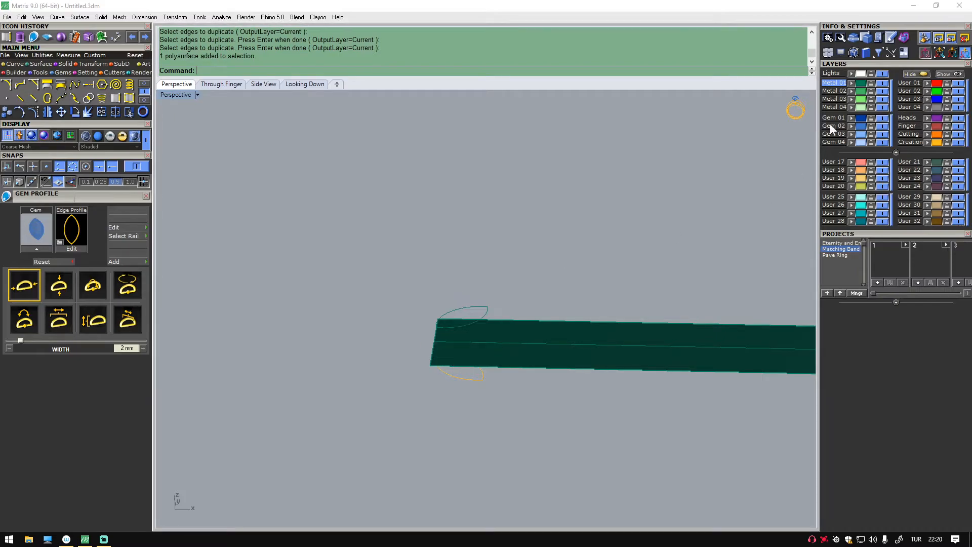
pyautogui.click(468, 307)
pyautogui.click(487, 316)
pyautogui.click(487, 316)
pyautogui.click(487, 316)
pyautogui.click(522, 247)
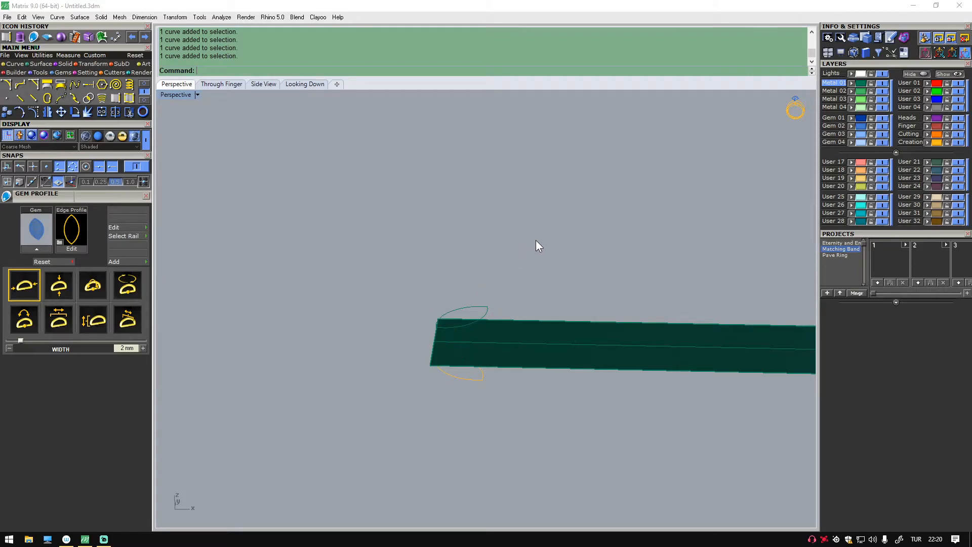
pyautogui.click(134, 37)
# Join the two duplicated top-edge curves of the marquise wall into one curve.
pyautogui.click(476, 305)
pyautogui.click(476, 306)
pyautogui.click(481, 319)
pyautogui.click(507, 343)
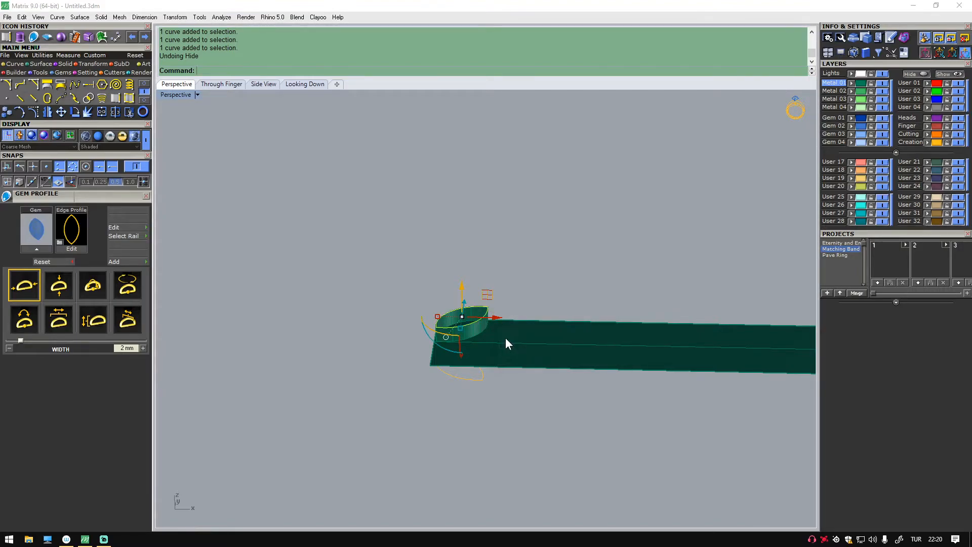
pyautogui.click(100, 109)
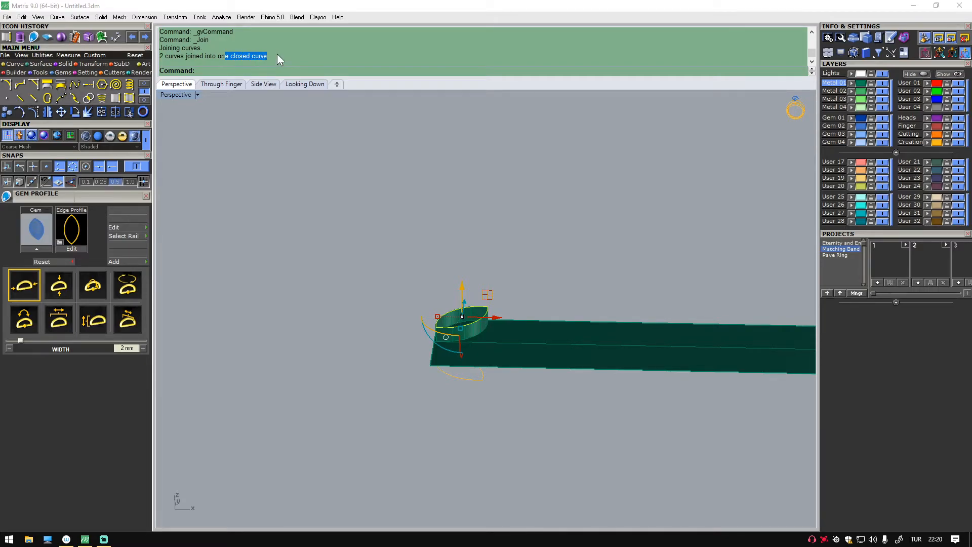
pyautogui.click(385, 178)
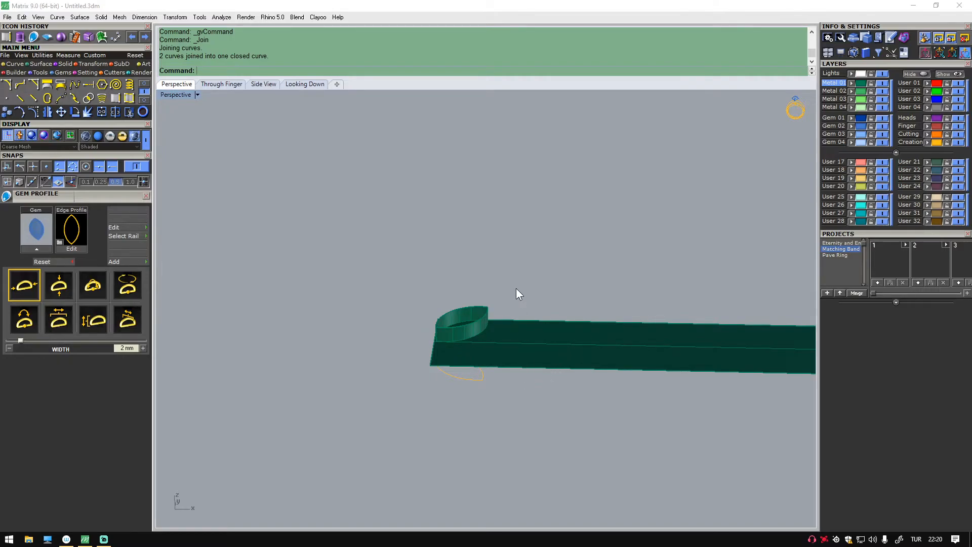
pyautogui.click(486, 325)
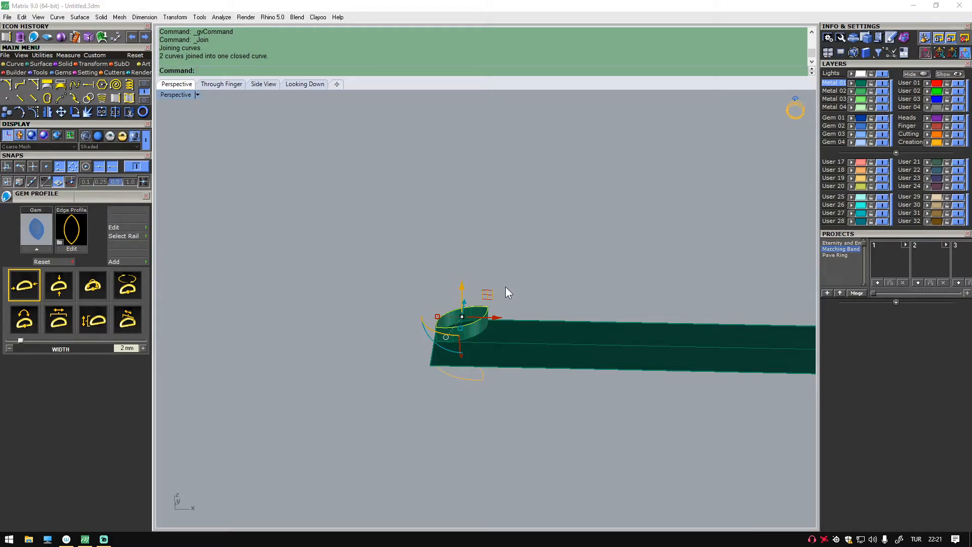
pyautogui.click(45, 72)
pyautogui.click(144, 92)
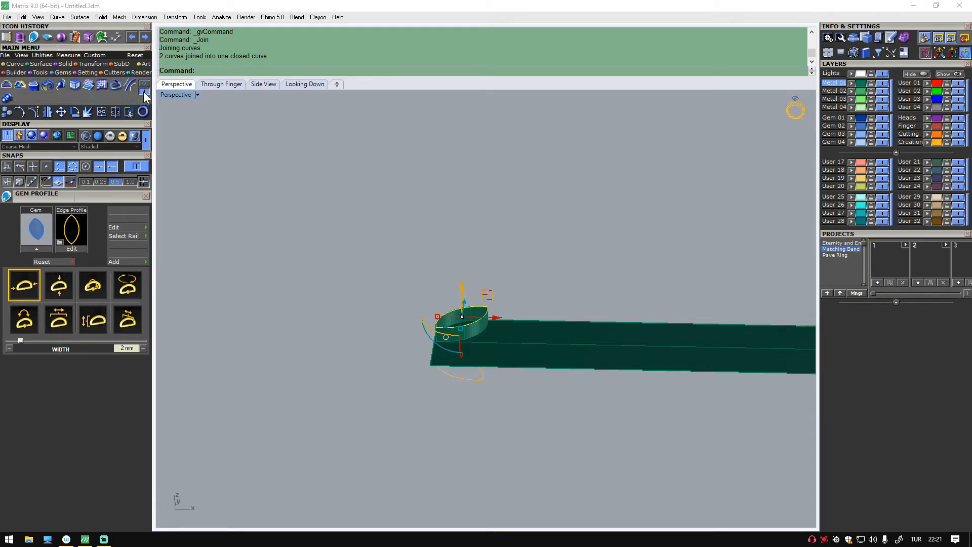
pyautogui.click(4, 88)
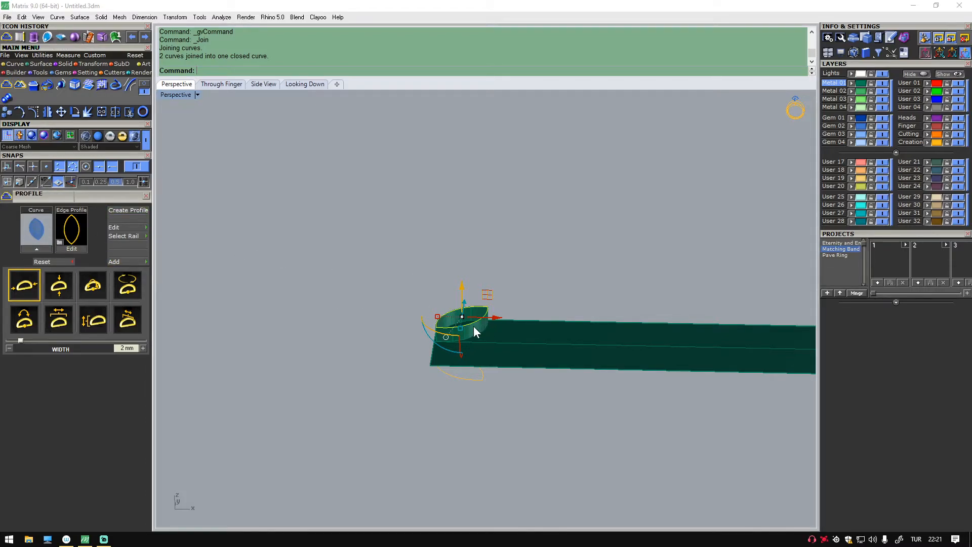
pyautogui.click(35, 249)
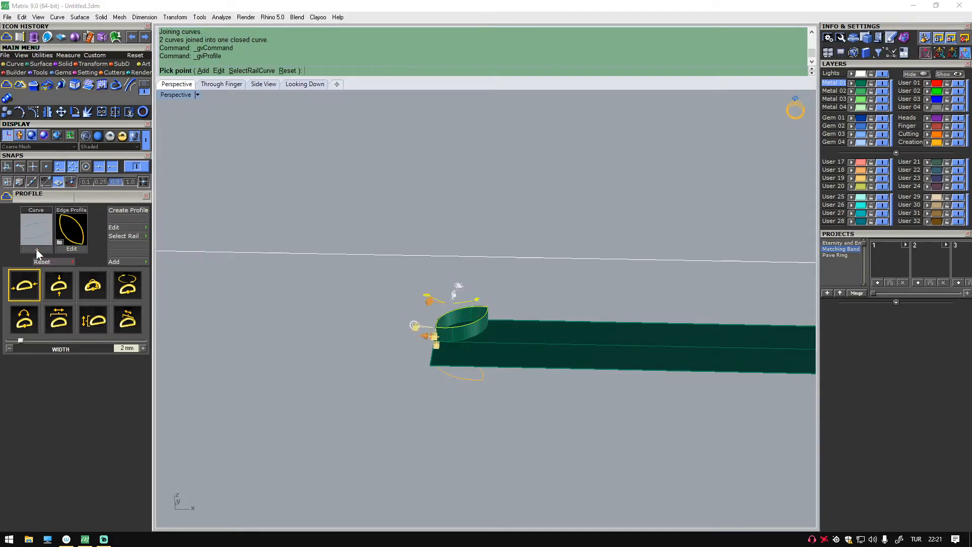
pyautogui.press('Escape')
# Create a domed Profile End Cap on the joined marquise curve with an amount of about -0.22.
pyautogui.click(481, 315)
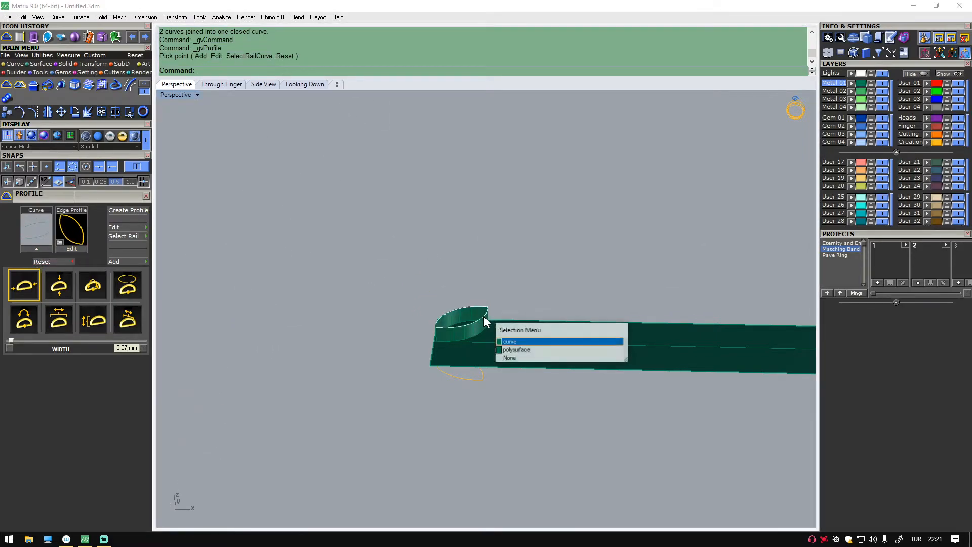
pyautogui.click(522, 342)
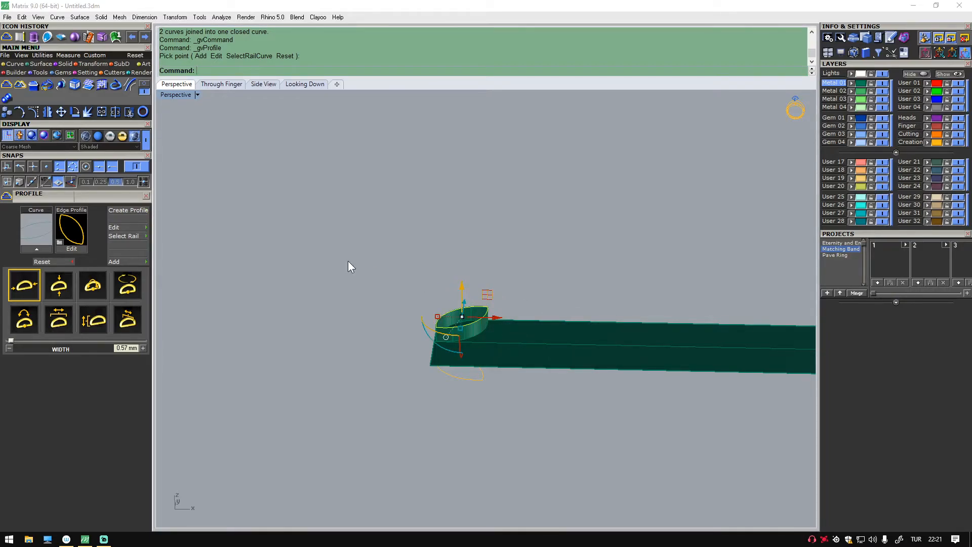
pyautogui.click(34, 87)
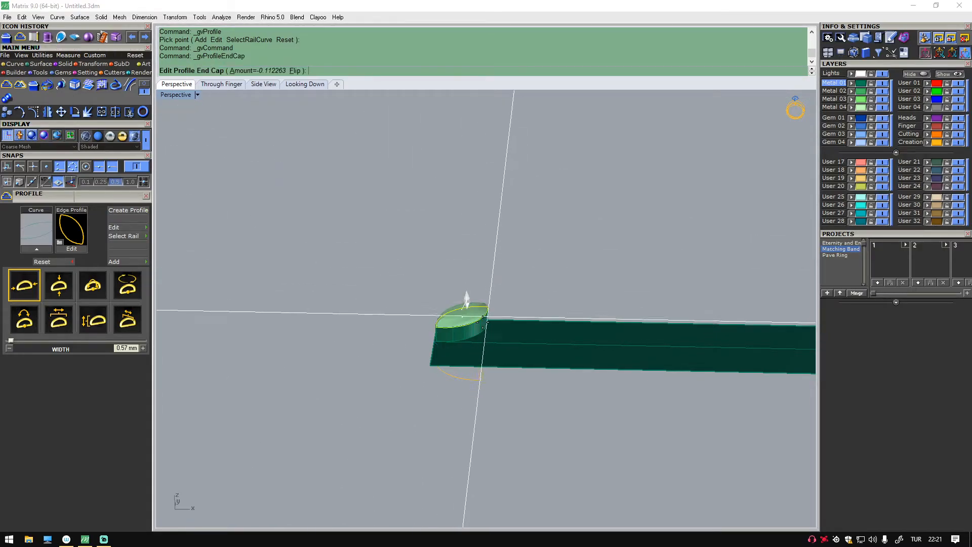
pyautogui.moveTo(467, 295)
pyautogui.mouseDown()
pyautogui.moveTo(464, 278)
pyautogui.moveTo(464, 306)
pyautogui.moveTo(464, 238)
pyautogui.moveTo(470, 292)
pyautogui.mouseUp()
pyautogui.press('Return')
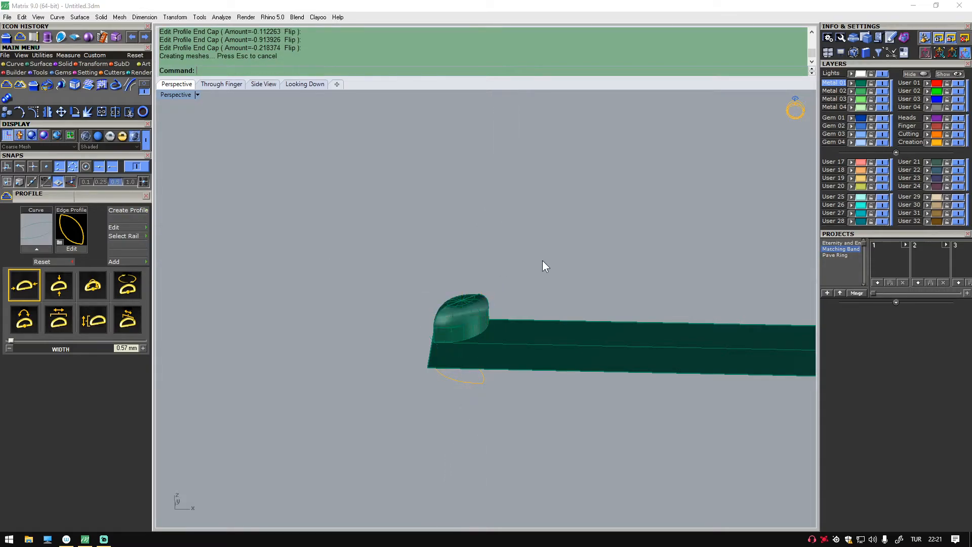
# Join the domed end cap and the extruded marquise wall into one polysurface.
pyautogui.click(476, 311)
pyautogui.click(473, 324)
pyautogui.click(474, 314)
pyautogui.click(475, 315)
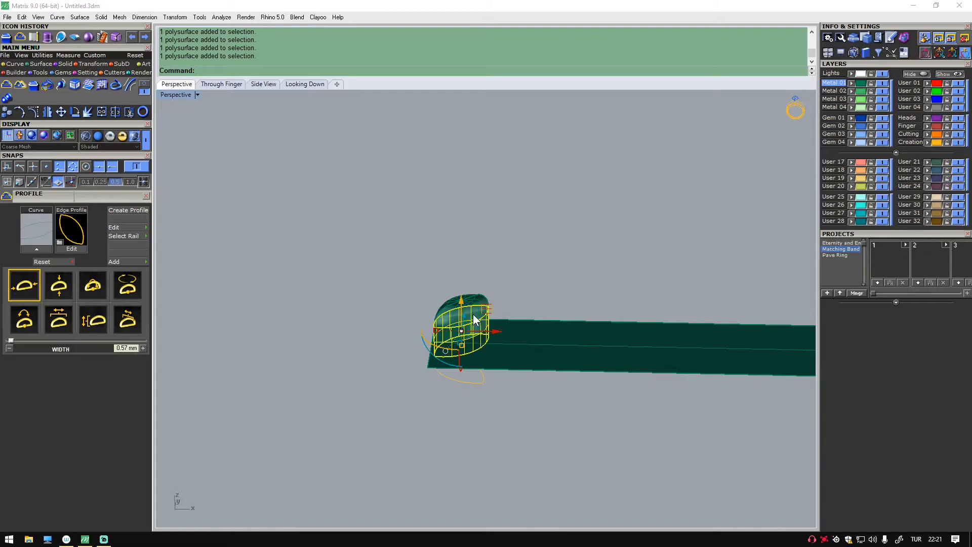
pyautogui.click(471, 306)
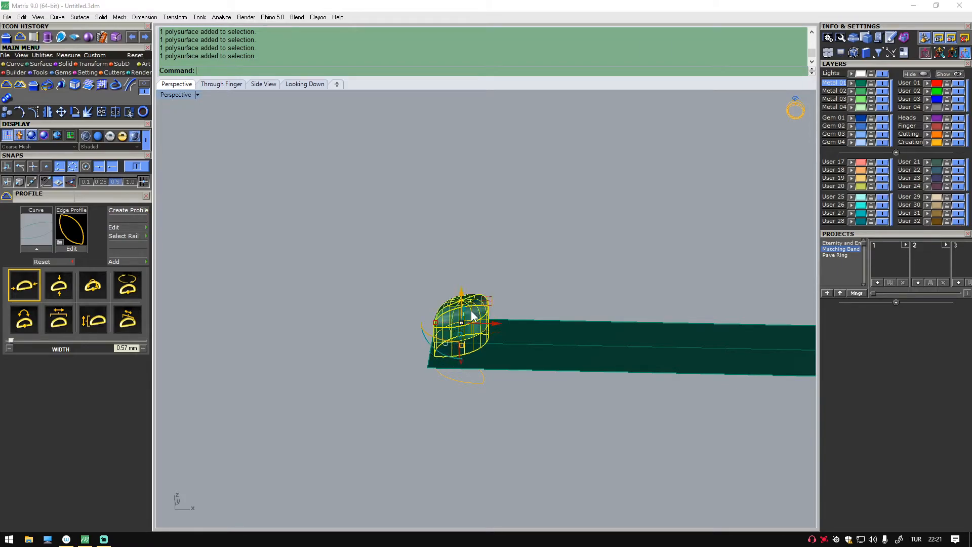
pyautogui.click(103, 113)
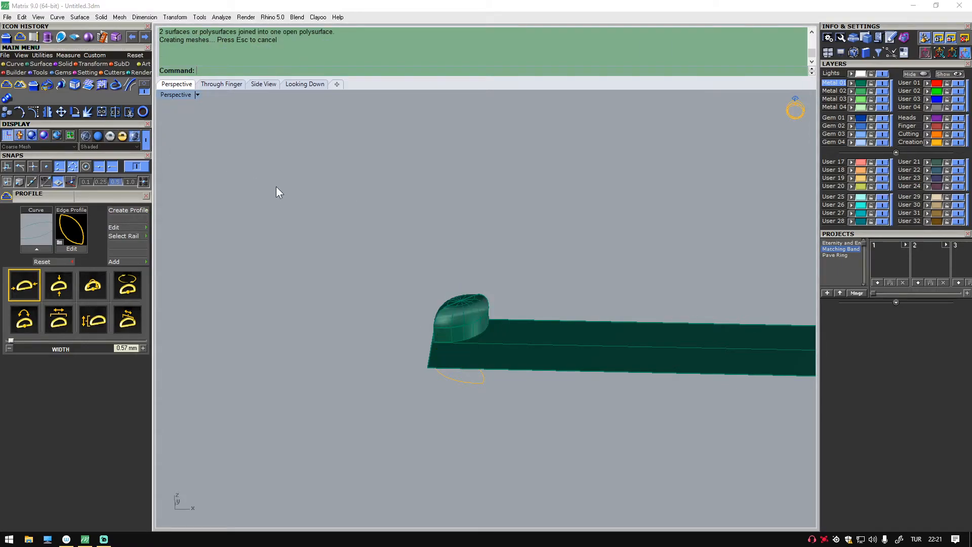
# Cap the open underside of the domed marquise polysurface and view the solid from above.
pyautogui.moveTo(388, 312); pyautogui.dragTo(503, 382, button='right')
pyautogui.scroll(-10, 342, 368)
pyautogui.scroll(5, 522, 327)
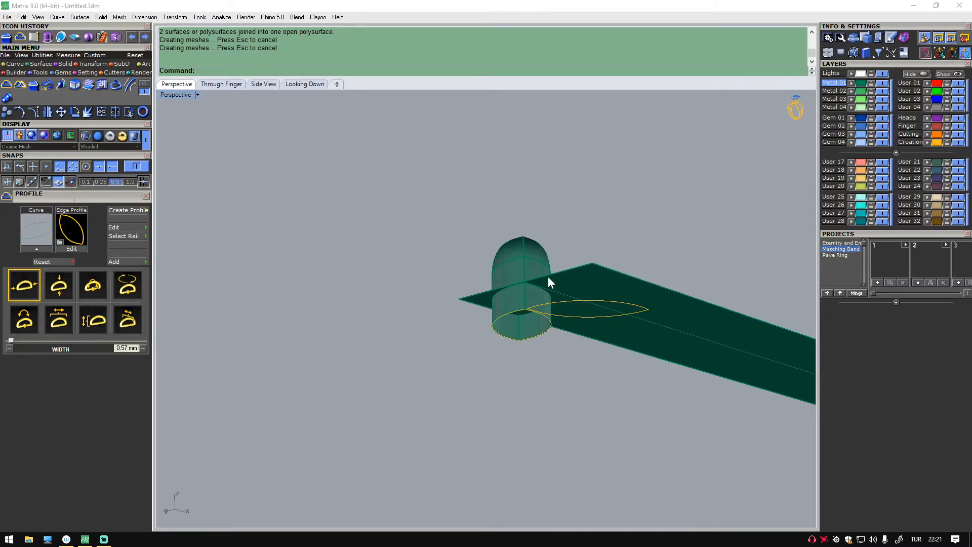
pyautogui.click(518, 272)
pyautogui.click(68, 63)
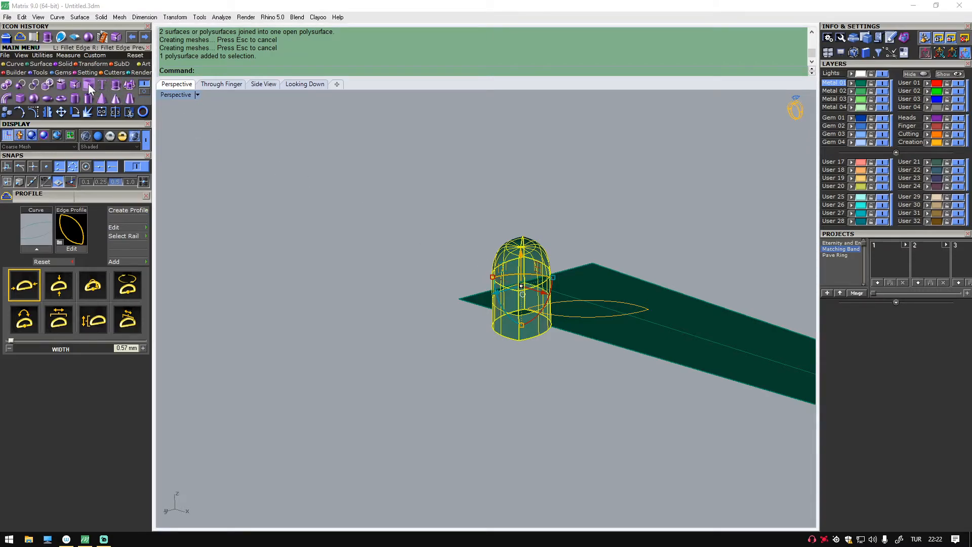
pyautogui.click(60, 84)
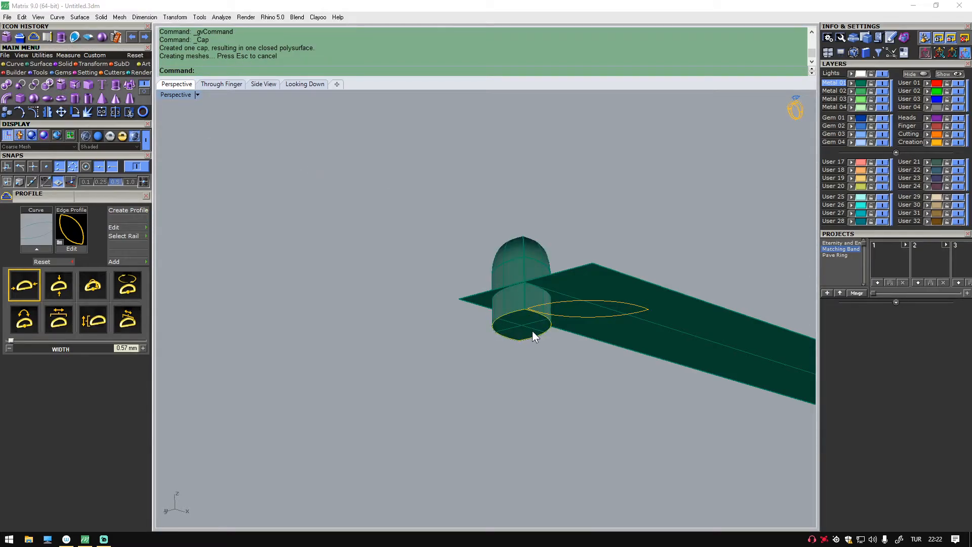
pyautogui.scroll(-2, 533, 330)
pyautogui.moveTo(572, 246); pyautogui.dragTo(576, 335, button='right')
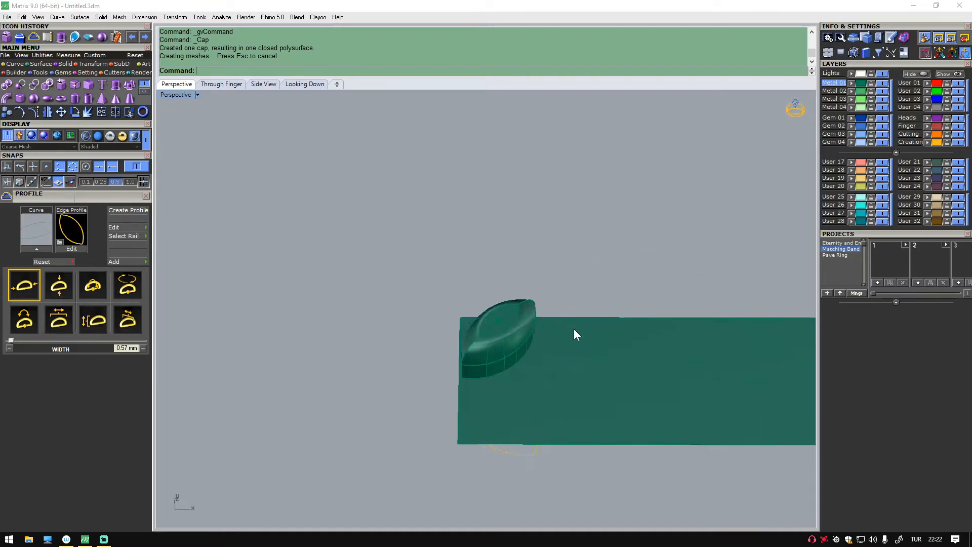
# Draw a small test rectangle in the empty space beside the base strip in the Perspective view.
pyautogui.scroll(-8, 472, 272)
pyautogui.keyDown('shift'); pyautogui.moveTo(252, 135); pyautogui.dragTo(353, 183, button='right'); pyautogui.keyUp('shift')
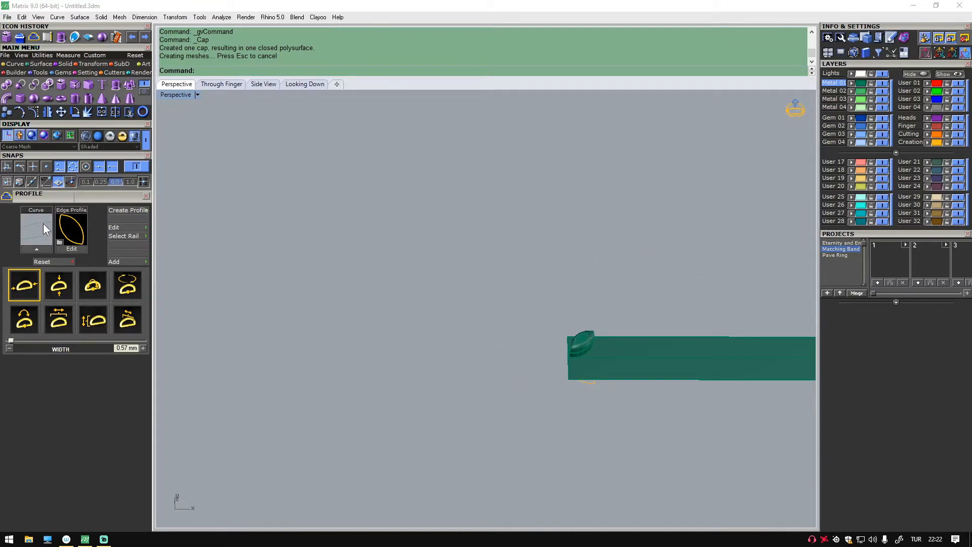
pyautogui.click(14, 64)
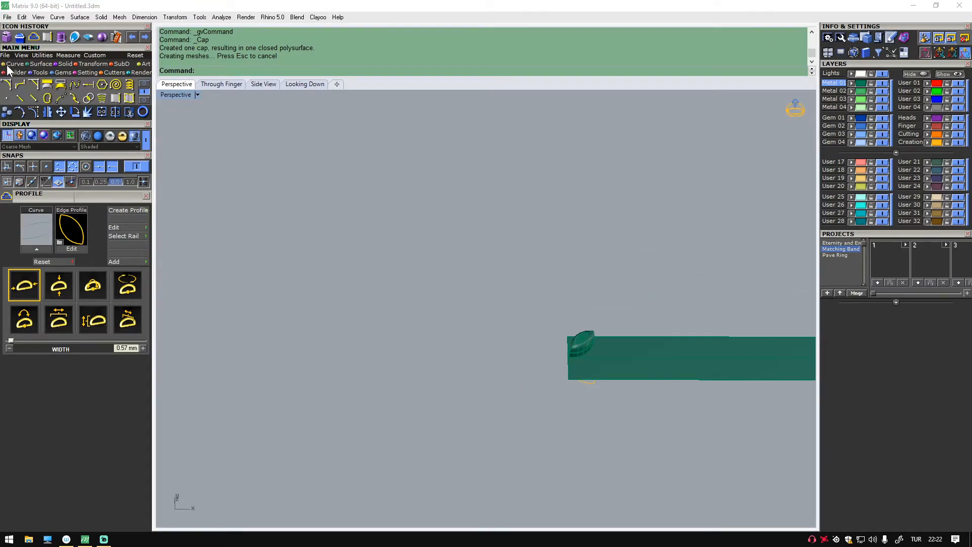
pyautogui.click(47, 84)
pyautogui.click(250, 201)
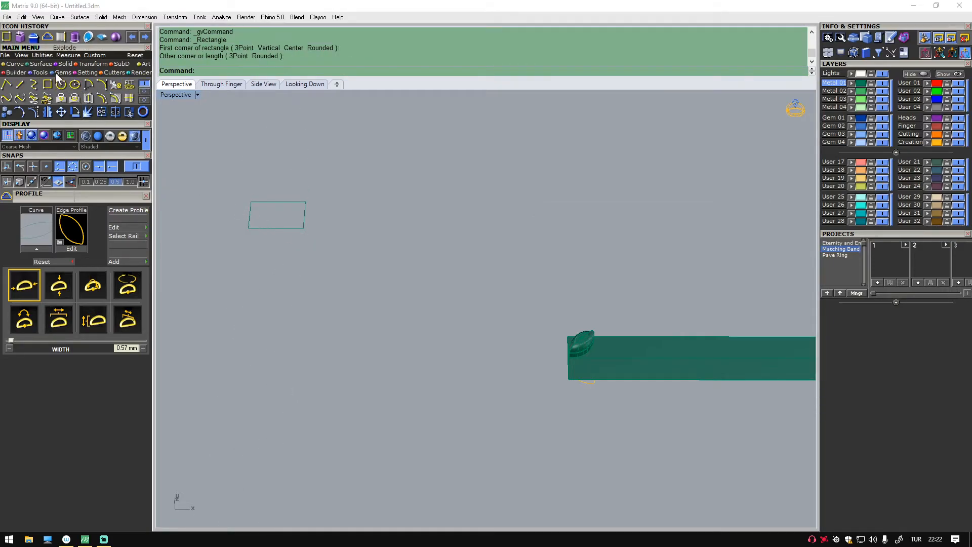
# Try to create a Profile End Cap on the test rectangle.
pyautogui.click(78, 72)
pyautogui.click(266, 202)
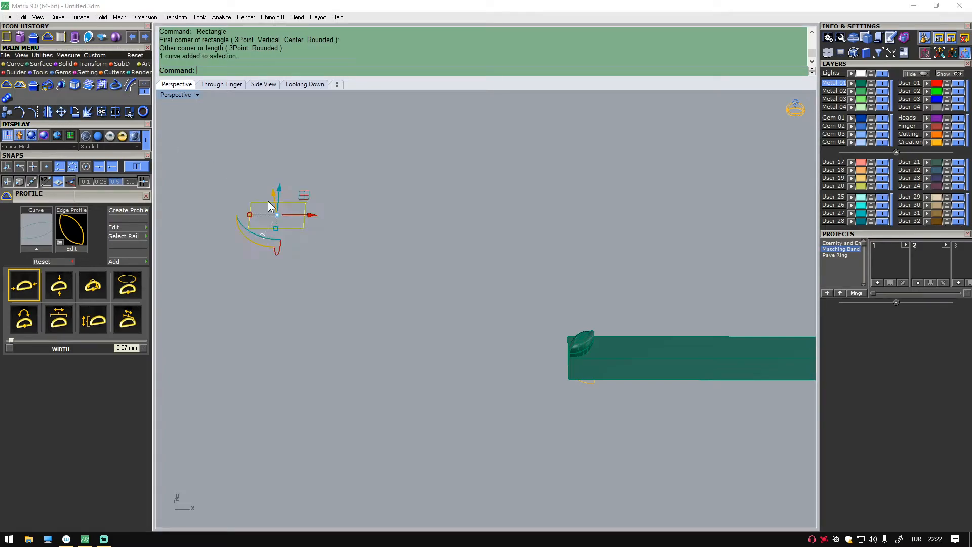
pyautogui.click(32, 87)
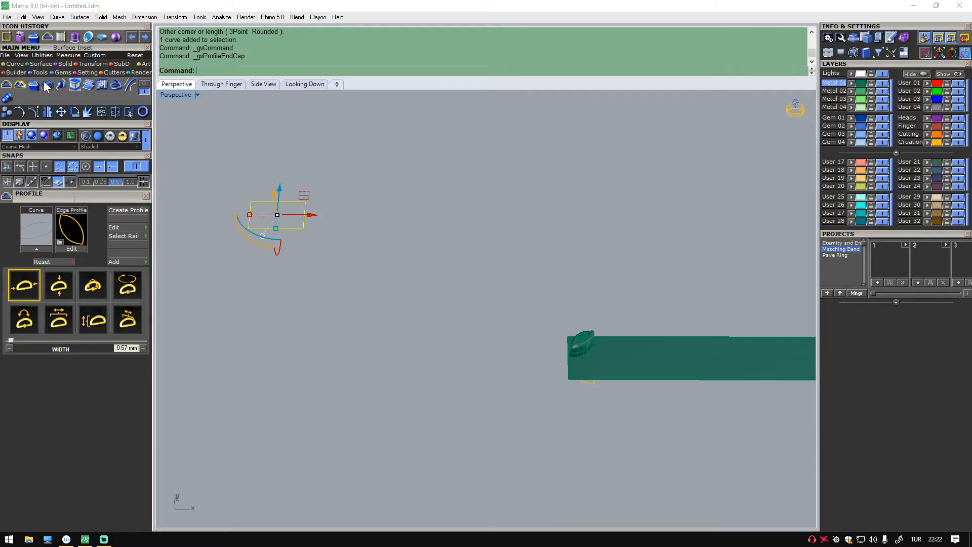
pyautogui.click(32, 86)
pyautogui.click(324, 174)
pyautogui.click(296, 202)
pyautogui.click(32, 86)
pyautogui.click(253, 154)
pyautogui.click(276, 203)
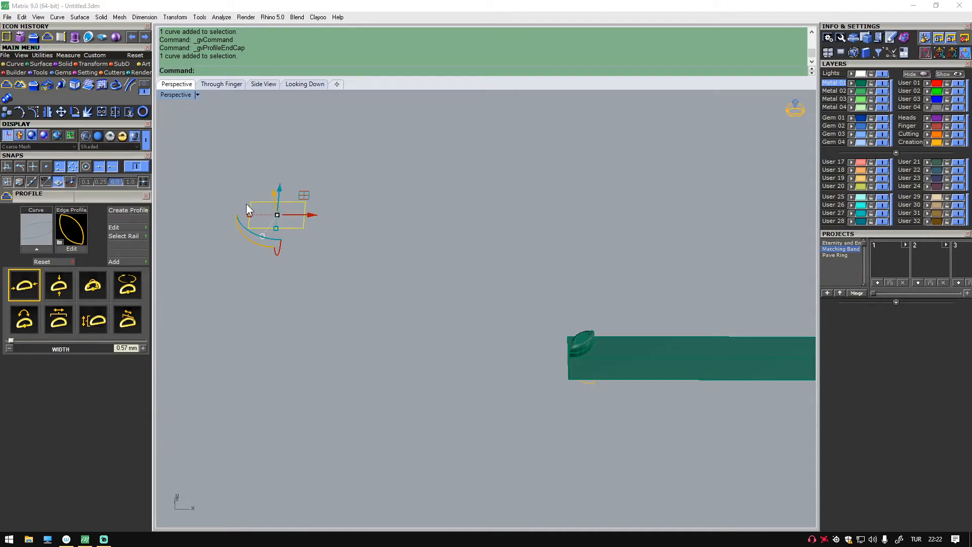
# Try the Profile tool on the test rectangle, cancel it and reselect the rectangle.
pyautogui.click(249, 184)
pyautogui.click(254, 200)
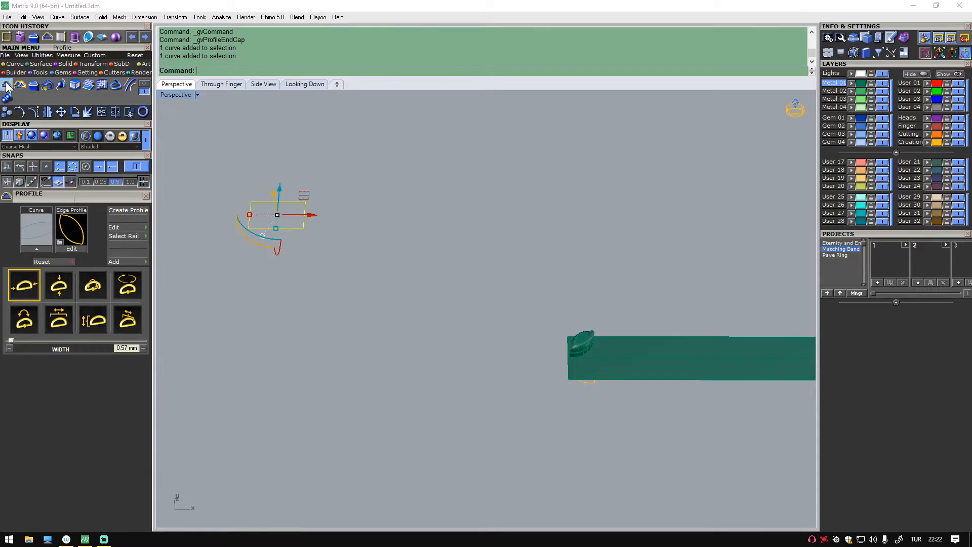
pyautogui.click(8, 87)
pyautogui.click(287, 175)
pyautogui.click(281, 203)
pyautogui.click(46, 247)
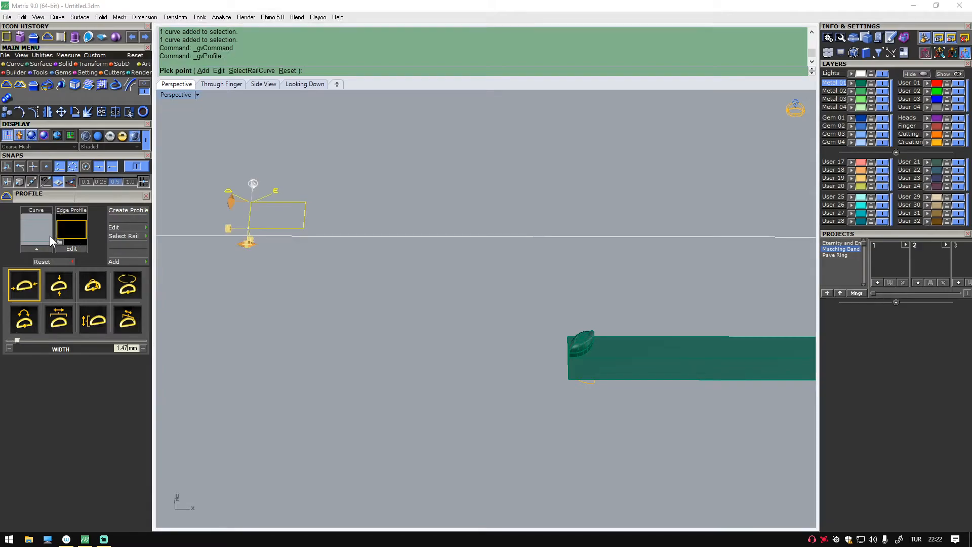
pyautogui.rightClick(329, 262)
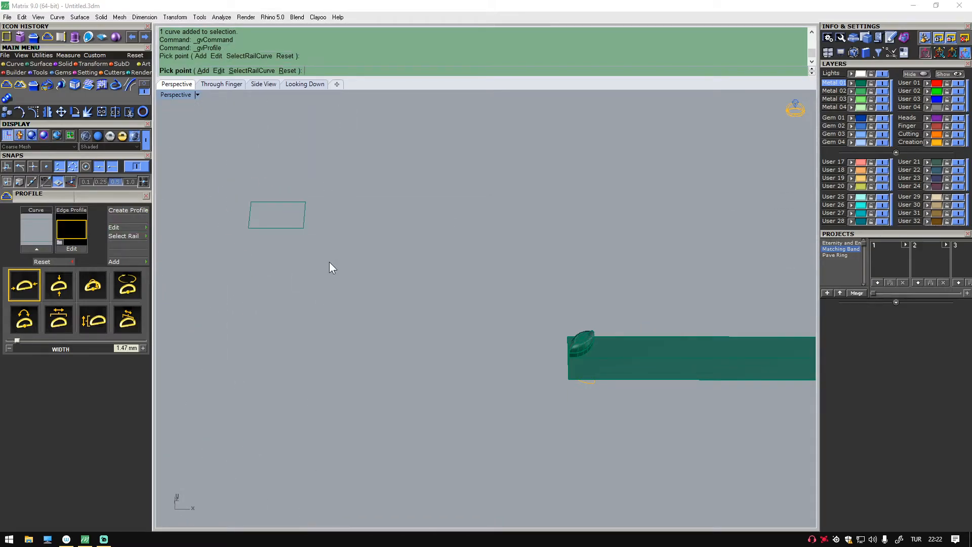
pyautogui.click(281, 228)
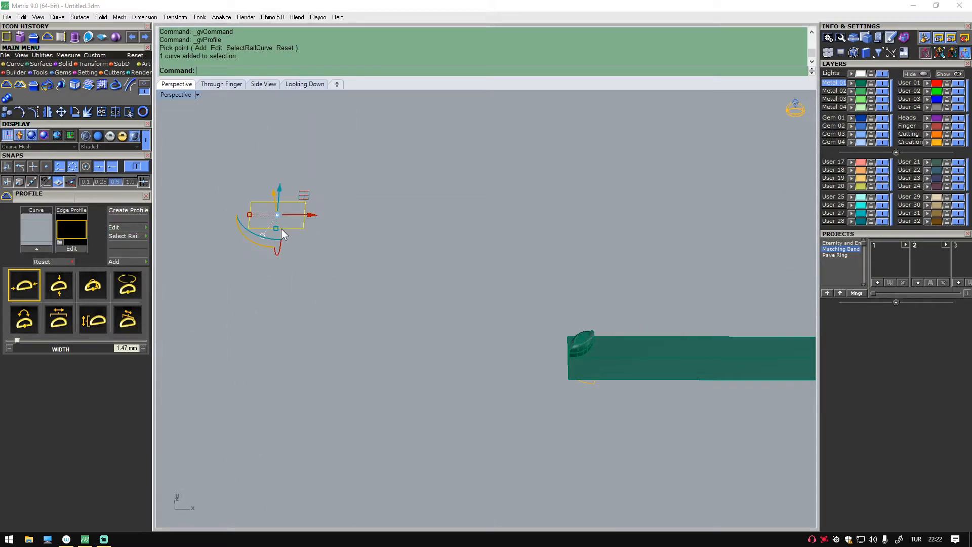
# Create a Profile End Cap on the test rectangle with an amount of about -0.61.
pyautogui.click(31, 89)
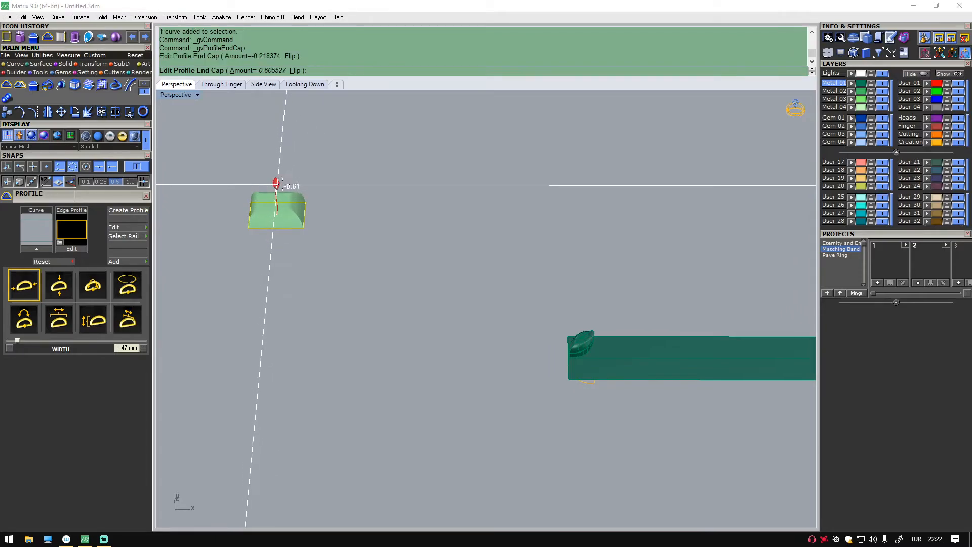
pyautogui.click(277, 185)
pyautogui.click(354, 243)
# Delete the test end cap together with its rectangle from the empty space beside the base strip.
pyautogui.moveTo(342, 239); pyautogui.dragTo(343, 198, button='right')
pyautogui.moveTo(410, 186); pyautogui.dragTo(295, 278)
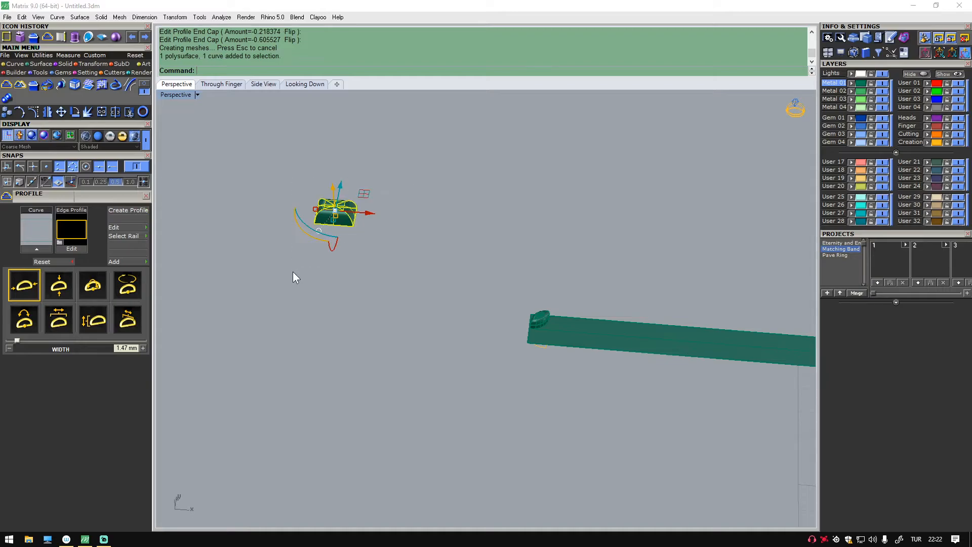
pyautogui.press('Delete')
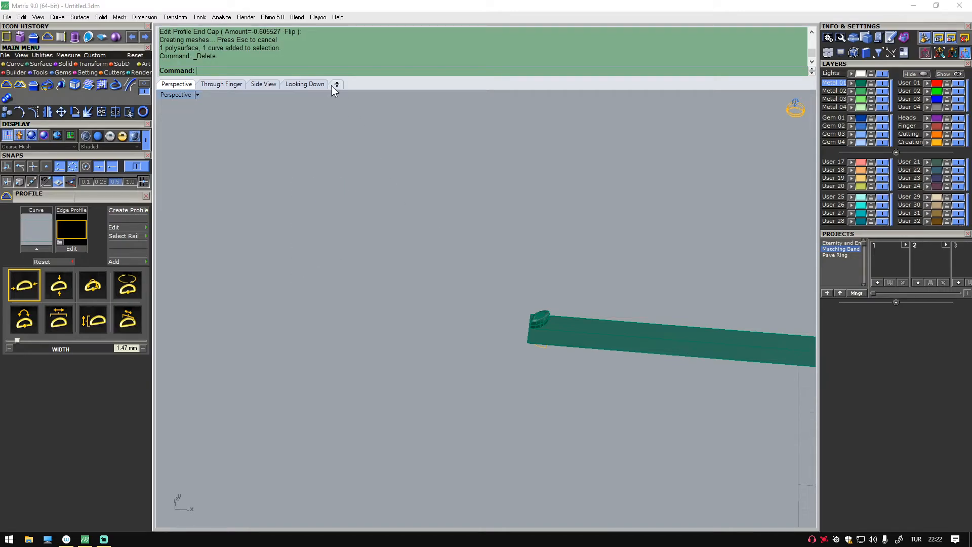
# Mirror a copy of the domed marquise solid across the base strip's lengthwise centre line.
pyautogui.moveTo(545, 315); pyautogui.dragTo(536, 327, button='right')
pyautogui.click(535, 327)
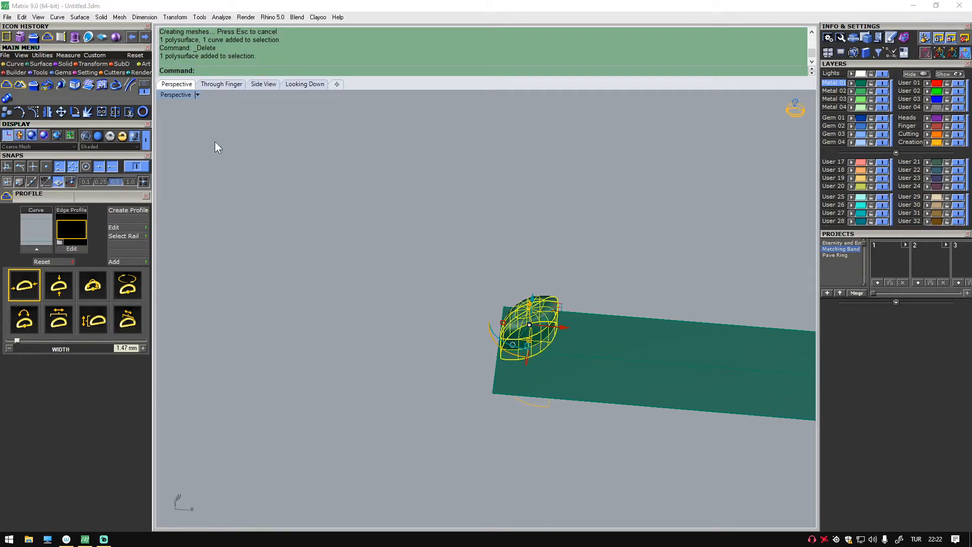
pyautogui.click(49, 111)
pyautogui.scroll(1, 507, 343)
pyautogui.click(507, 343)
pyautogui.click(438, 328)
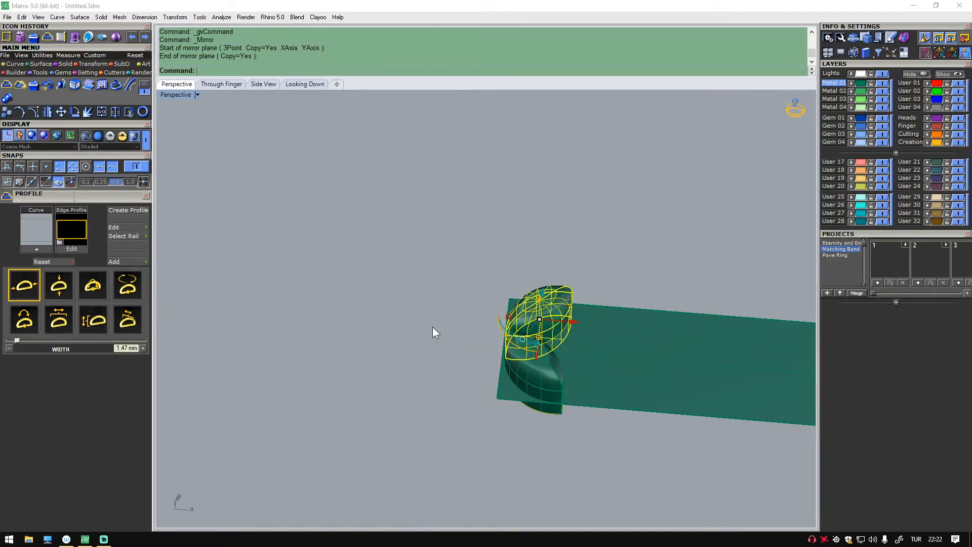
# Examine the mirrored marquise pair on both the flowed ring surface and the flat base strip.
pyautogui.scroll(-18, 378, 306)
pyautogui.scroll(14, 684, 454)
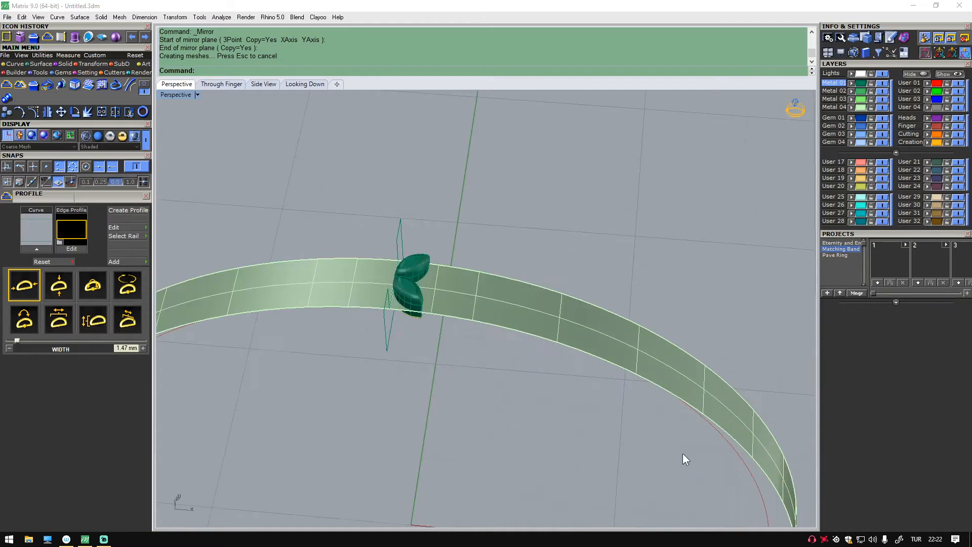
pyautogui.scroll(-10, 372, 344)
pyautogui.scroll(3, 408, 333)
pyautogui.moveTo(406, 332); pyautogui.dragTo(425, 340, button='right')
pyautogui.keyDown('shift'); pyautogui.moveTo(343, 303); pyautogui.dragTo(367, 320, button='right'); pyautogui.keyUp('shift')
pyautogui.scroll(10, 248, 288)
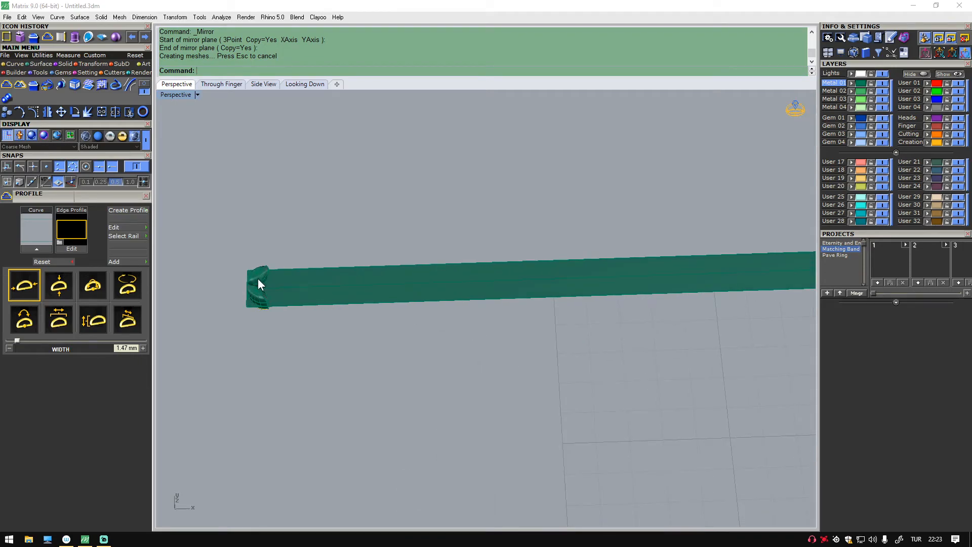
pyautogui.scroll(-6, 259, 279)
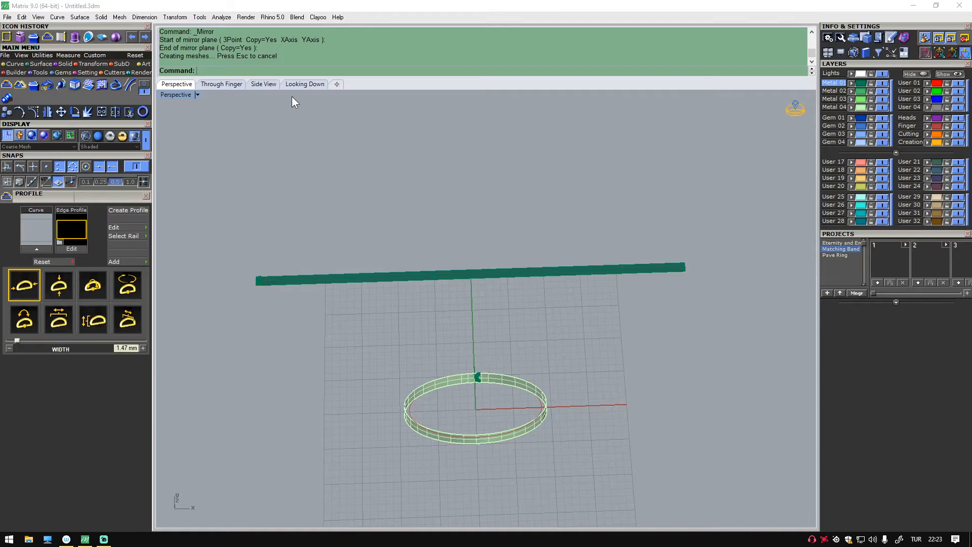
# In the Looking Down view, make a linear array of 100 items from both marquise solids along the base strip, spaced about one motif length apart.
pyautogui.click(305, 84)
pyautogui.scroll(-6, 402, 227)
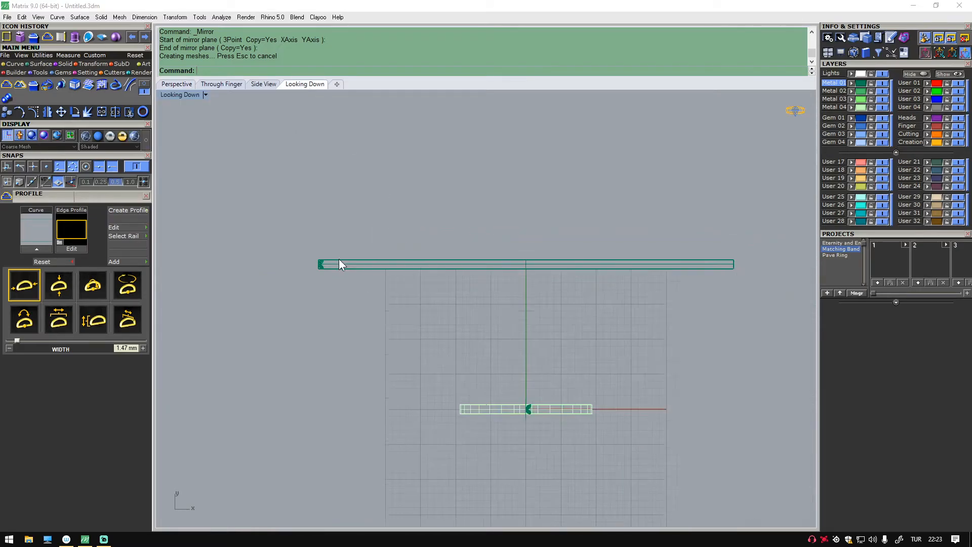
pyautogui.scroll(3, 302, 274)
pyautogui.scroll(-2, 227, 268)
pyautogui.scroll(2, 208, 273)
pyautogui.click(208, 272)
pyautogui.scroll(6, 208, 272)
pyautogui.keyDown('shift'); pyautogui.click(206, 284); pyautogui.keyUp('shift')
pyautogui.scroll(-6, 233, 270)
pyautogui.scroll(-2, 233, 269)
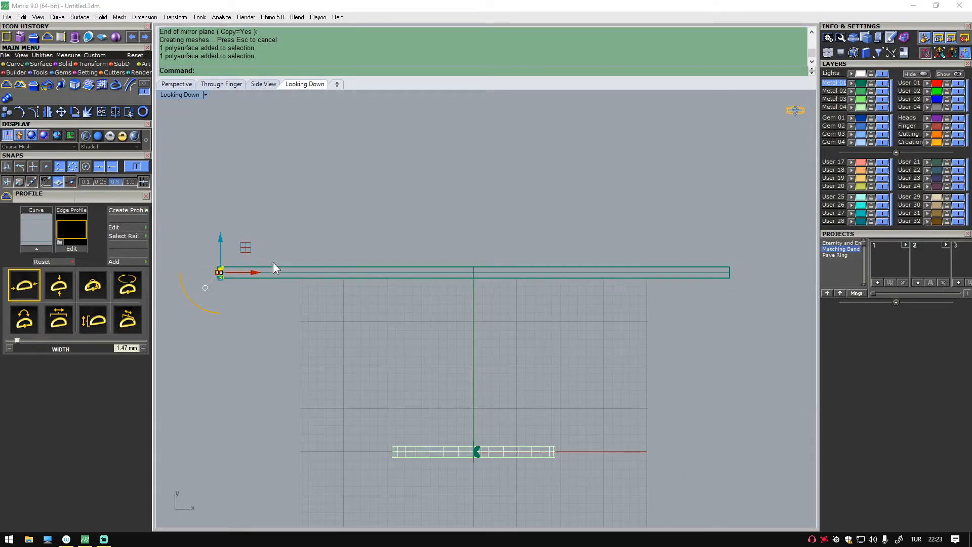
pyautogui.click(95, 65)
pyautogui.click(143, 92)
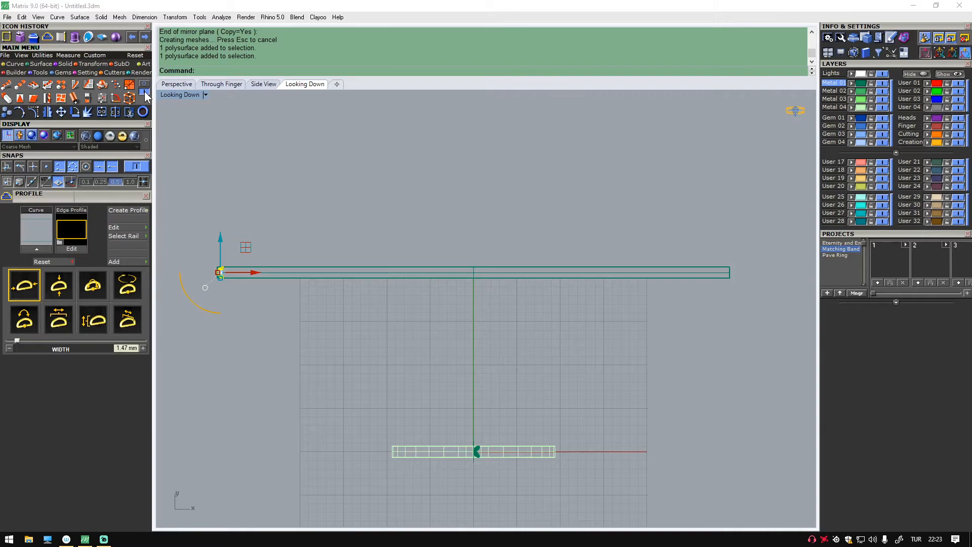
pyautogui.click(21, 87)
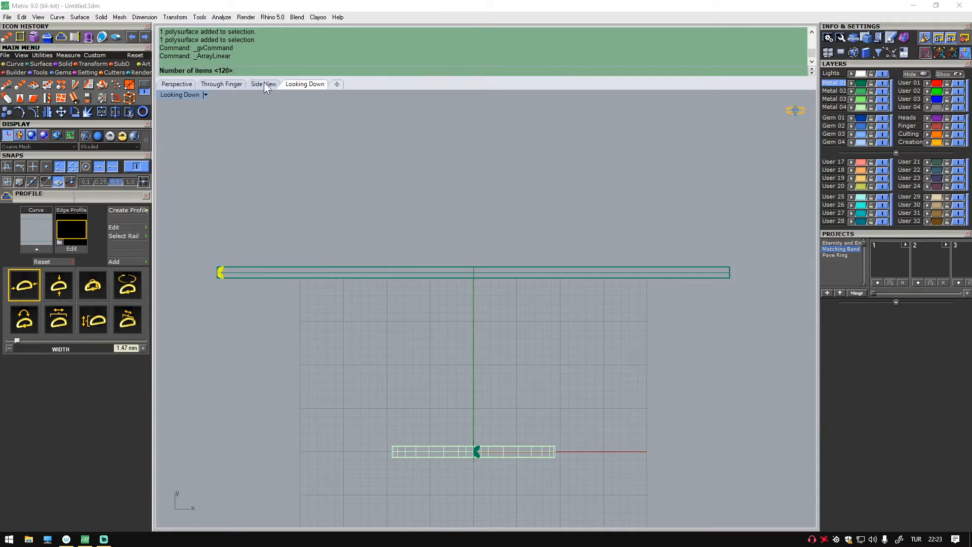
pyautogui.write('100')
pyautogui.press('Return')
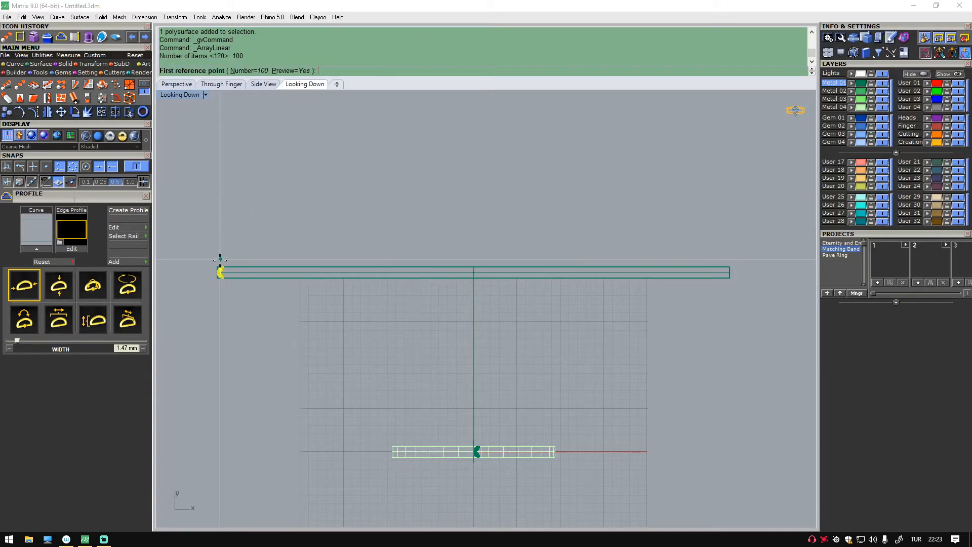
pyautogui.scroll(5, 213, 268)
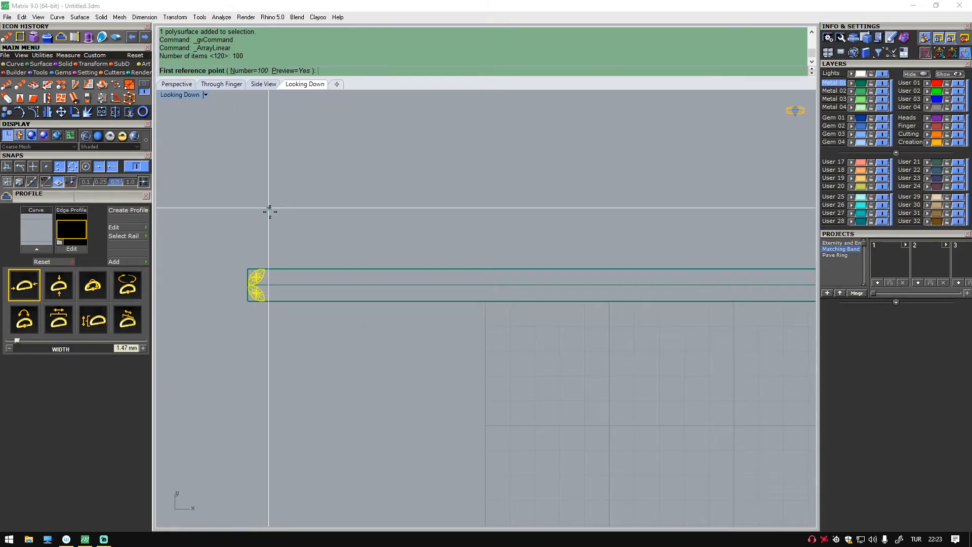
pyautogui.scroll(3, 258, 227)
pyautogui.click(231, 276)
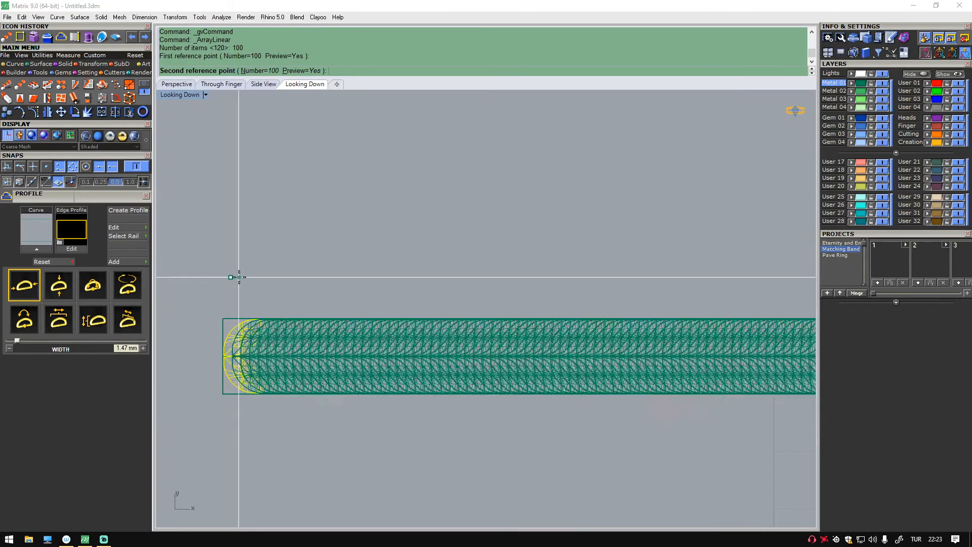
pyautogui.click(265, 277)
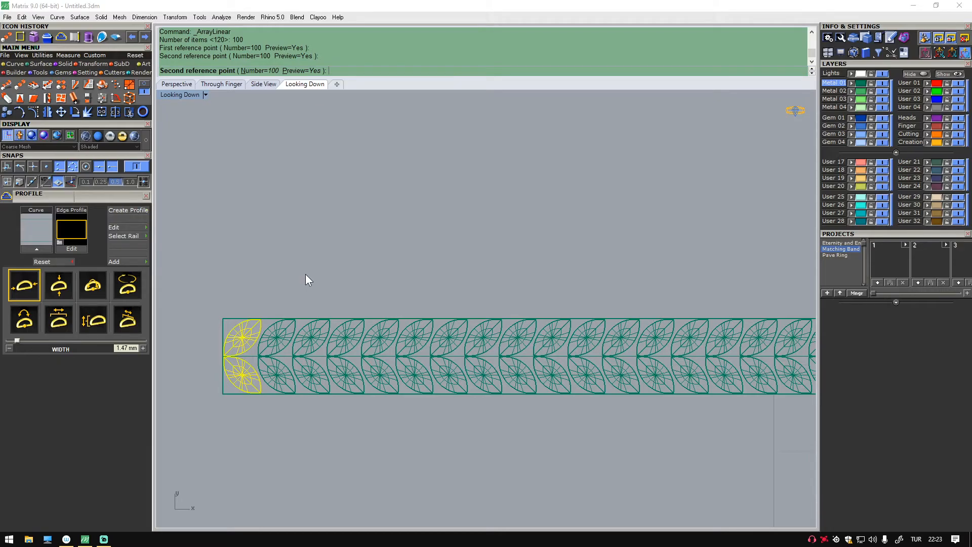
# Delete the surplus marquise pair that extends past the far end of the base strip.
pyautogui.scroll(-8, 355, 264)
pyautogui.moveTo(609, 234); pyautogui.dragTo(319, 230, button='right')
pyautogui.scroll(6, 624, 273)
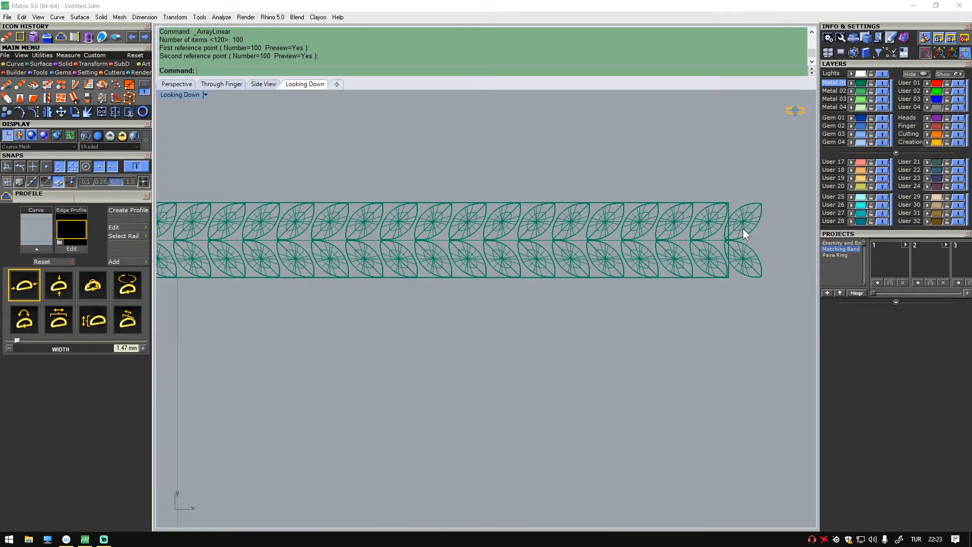
pyautogui.scroll(-3, 743, 230)
pyautogui.scroll(3, 567, 233)
pyautogui.scroll(2, 561, 236)
pyautogui.moveTo(585, 196); pyautogui.dragTo(534, 348)
pyautogui.press('Delete')
pyautogui.scroll(-4, 488, 333)
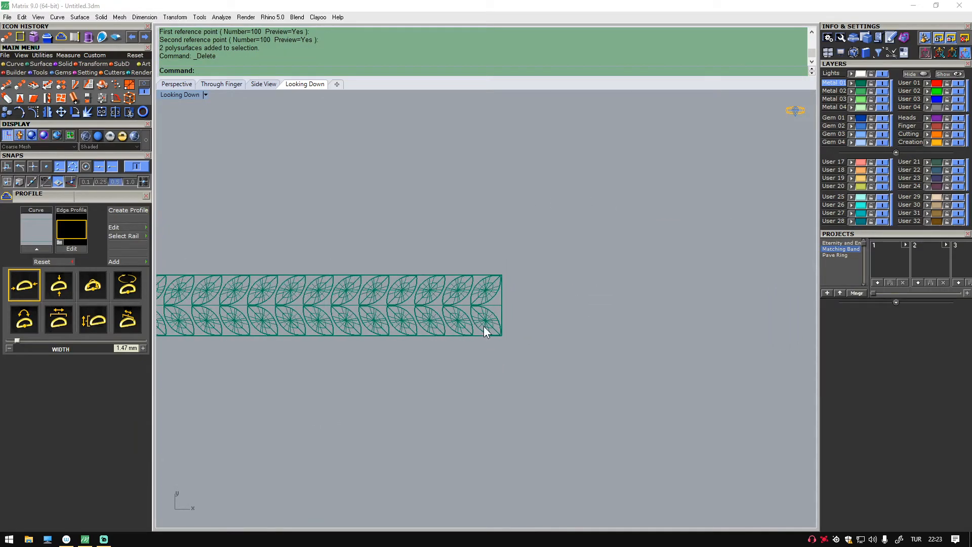
# Check the last marquise pair on the strip and inspect the flowed pattern around the ring in the Perspective view.
pyautogui.click(485, 300)
pyautogui.click(488, 325)
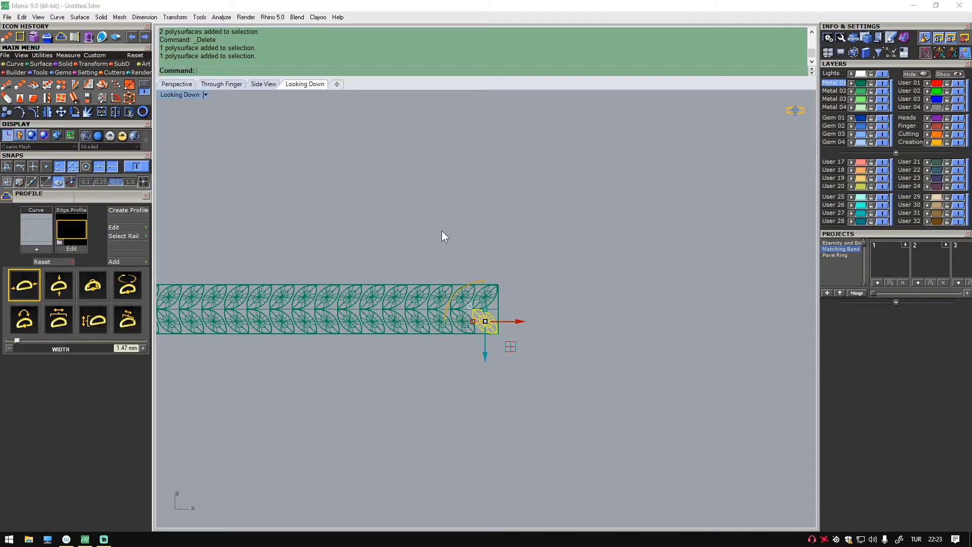
pyautogui.scroll(-4, 463, 245)
pyautogui.click(179, 84)
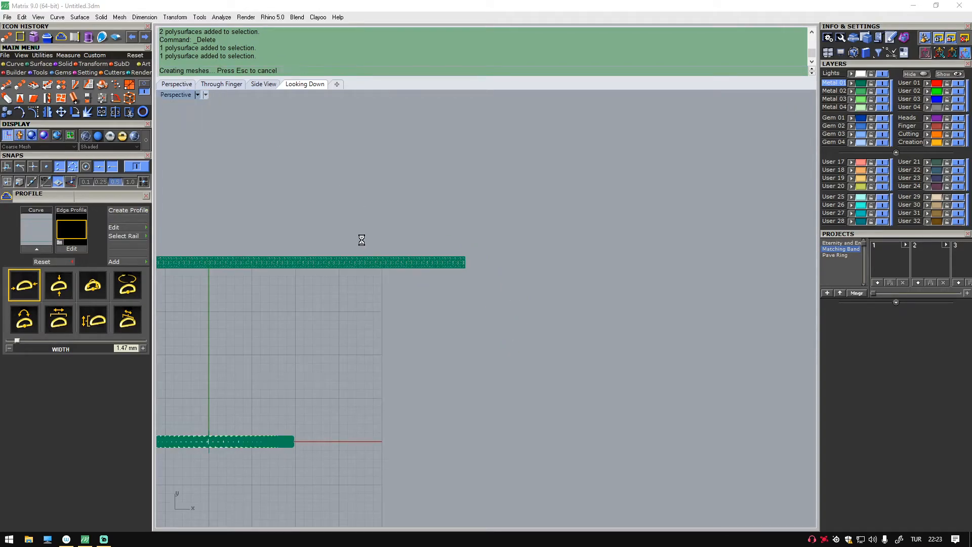
pyautogui.moveTo(412, 274); pyautogui.dragTo(506, 333, button='right')
pyautogui.scroll(6, 509, 294)
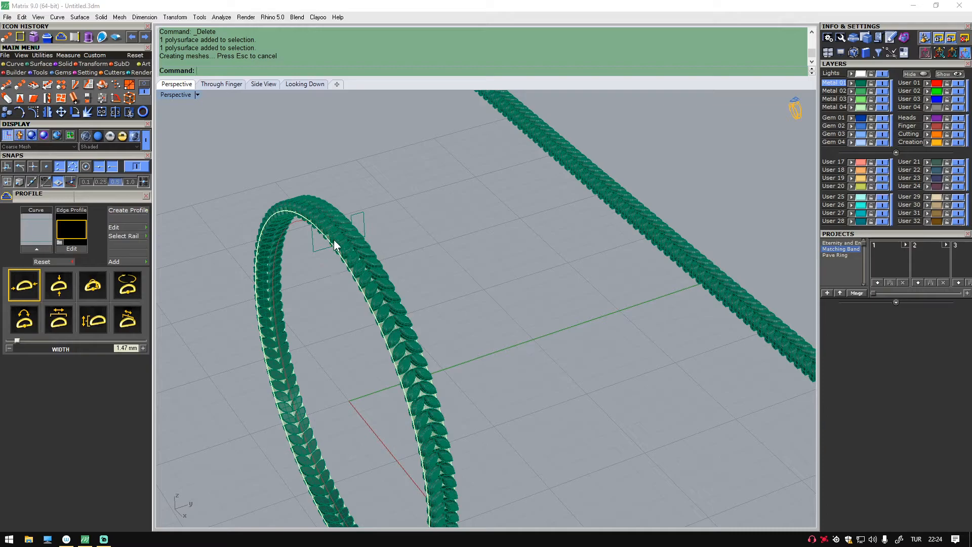
# Show the hidden ring band and check how its rims frame the flowed marquise pattern.
pyautogui.click(952, 74)
pyautogui.scroll(-5, 528, 217)
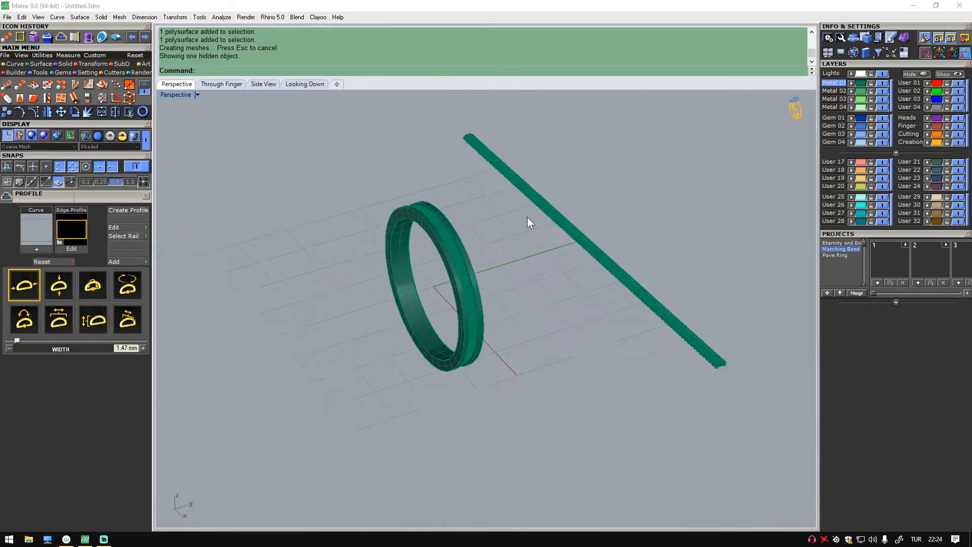
pyautogui.scroll(5, 428, 220)
pyautogui.scroll(4, 396, 246)
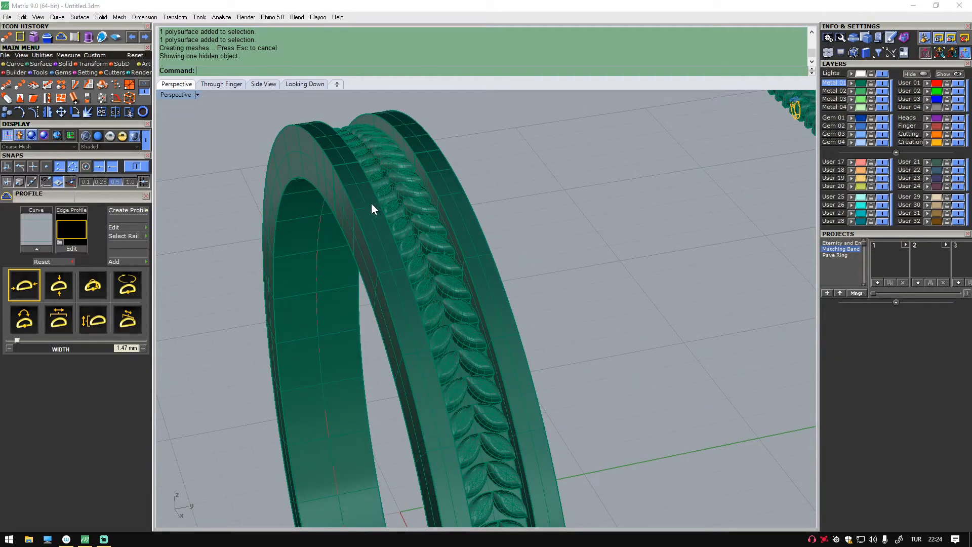
# Fillet the outer rim edges and inner finger-hole edges on both sides of the ring band with a 0.15 mm radius.
pyautogui.click(66, 64)
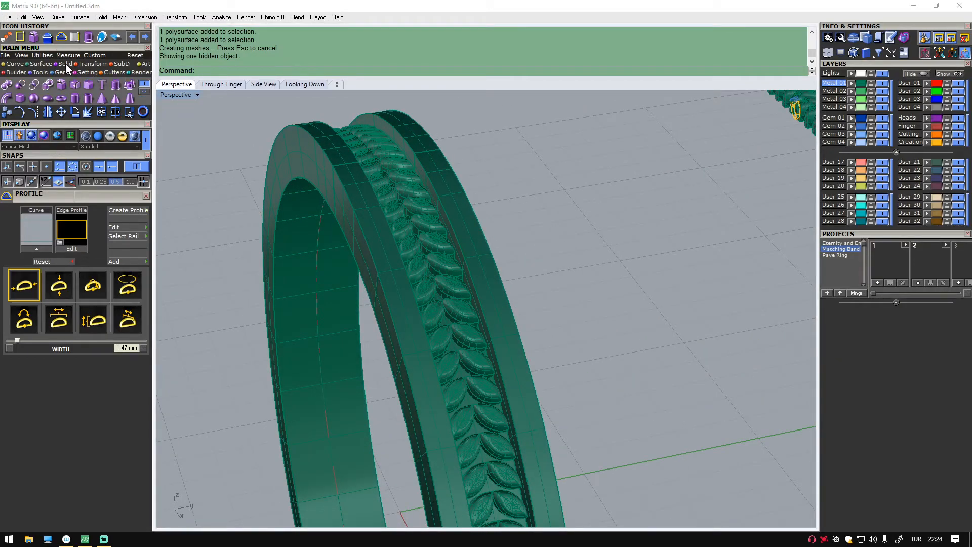
pyautogui.click(90, 84)
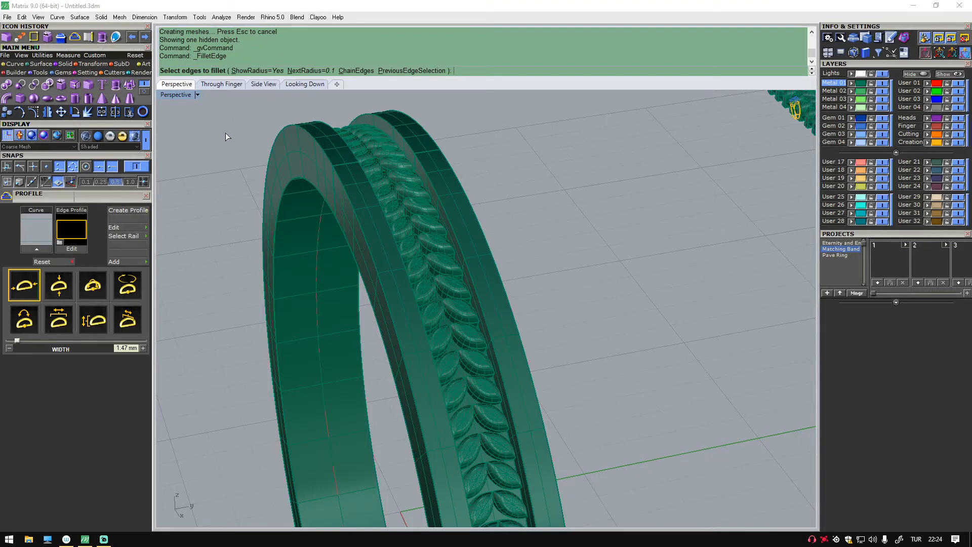
pyautogui.write('0.15')
pyautogui.press('Return')
pyautogui.click(302, 130)
pyautogui.click(330, 127)
pyautogui.click(308, 184)
pyautogui.click(436, 145)
pyautogui.click(416, 161)
pyautogui.moveTo(542, 148); pyautogui.dragTo(465, 159, button='right')
pyautogui.click(587, 240)
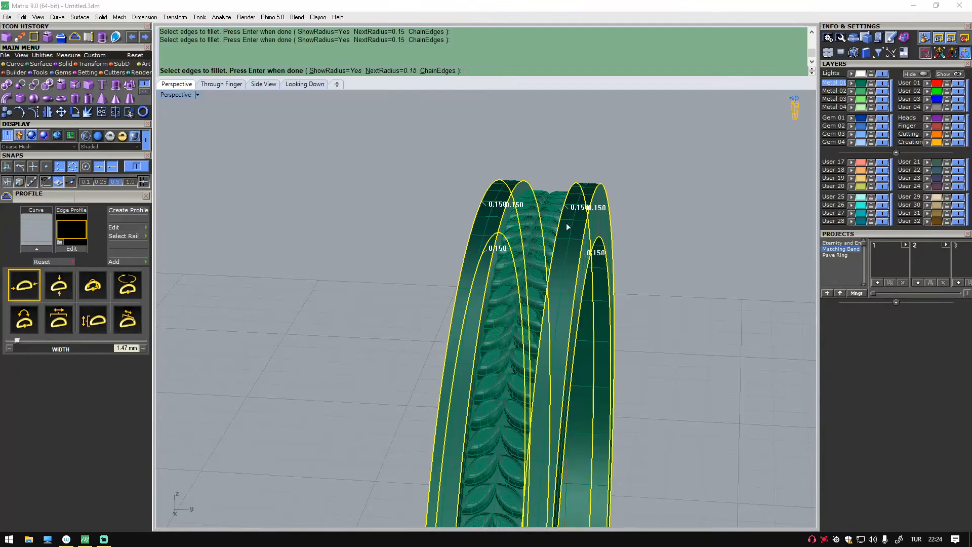
pyautogui.rightClick(433, 162)
pyautogui.rightClick(435, 159)
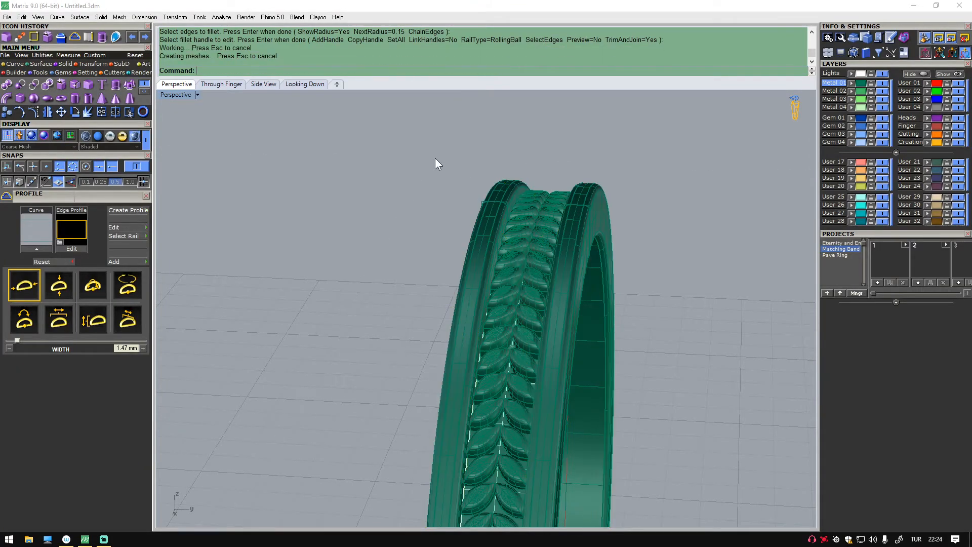
# Select all objects in the scene and save them into slot 1 of the Matching Band project.
pyautogui.moveTo(436, 163); pyautogui.dragTo(484, 223, button='right')
pyautogui.scroll(-6, 418, 198)
pyautogui.scroll(-2, 484, 224)
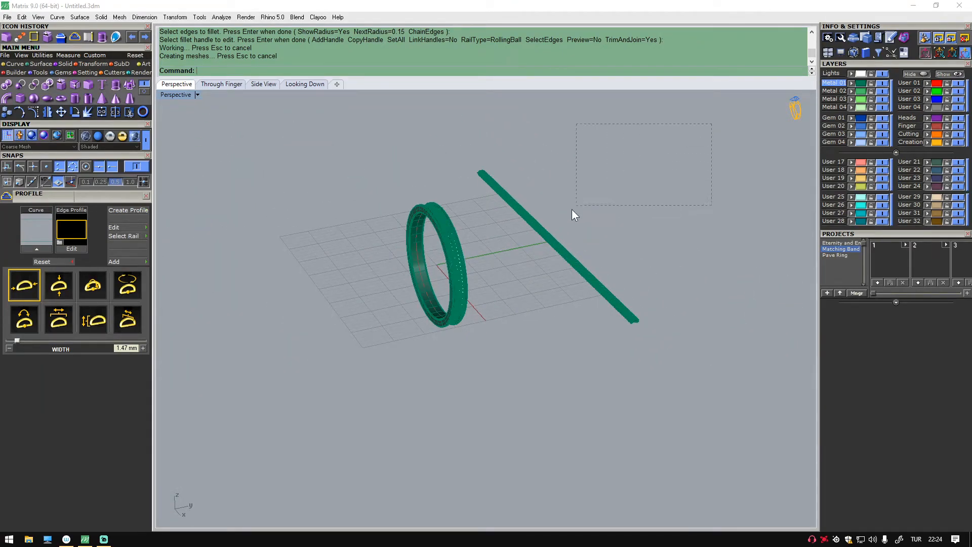
pyautogui.moveTo(327, 381); pyautogui.dragTo(327, 383)
pyautogui.press('Escape')
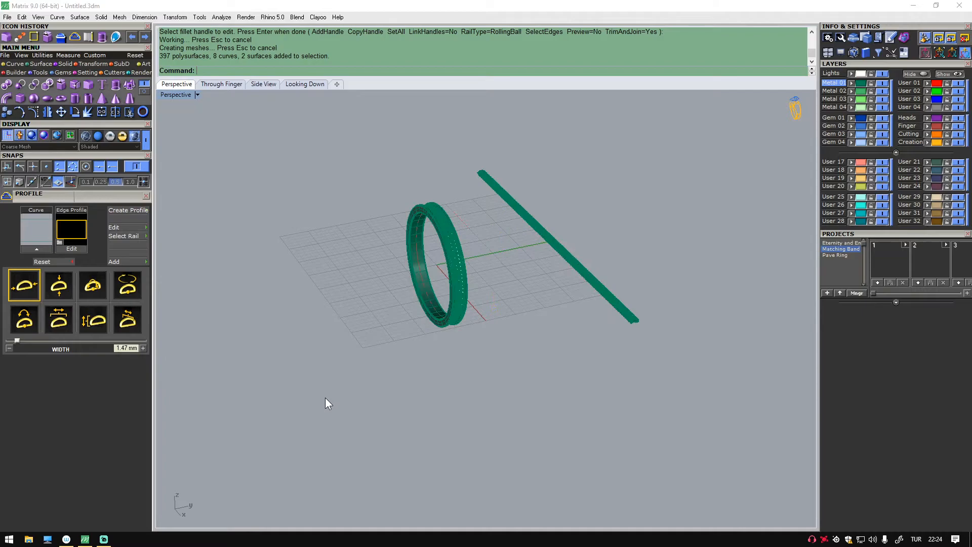
pyautogui.hotkey('ctrl', 'a')
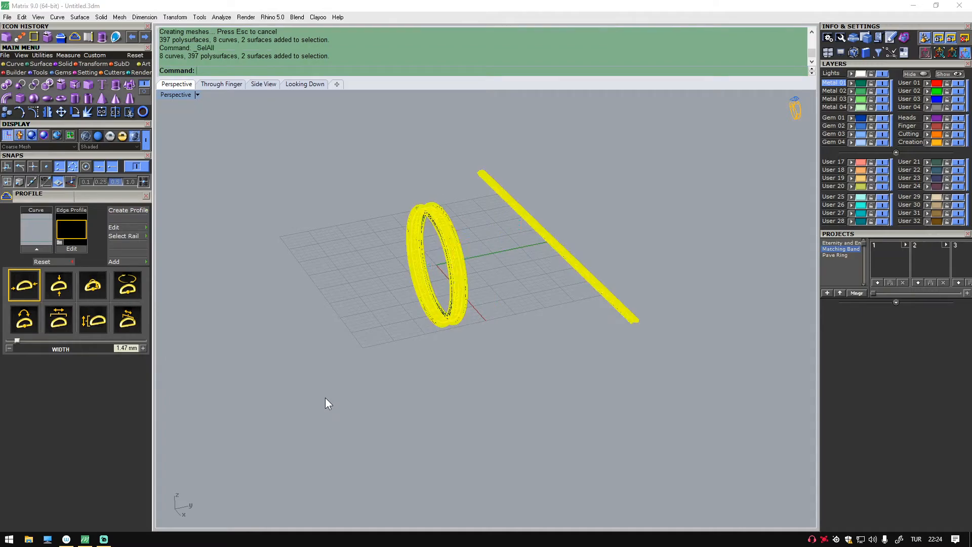
pyautogui.click(878, 282)
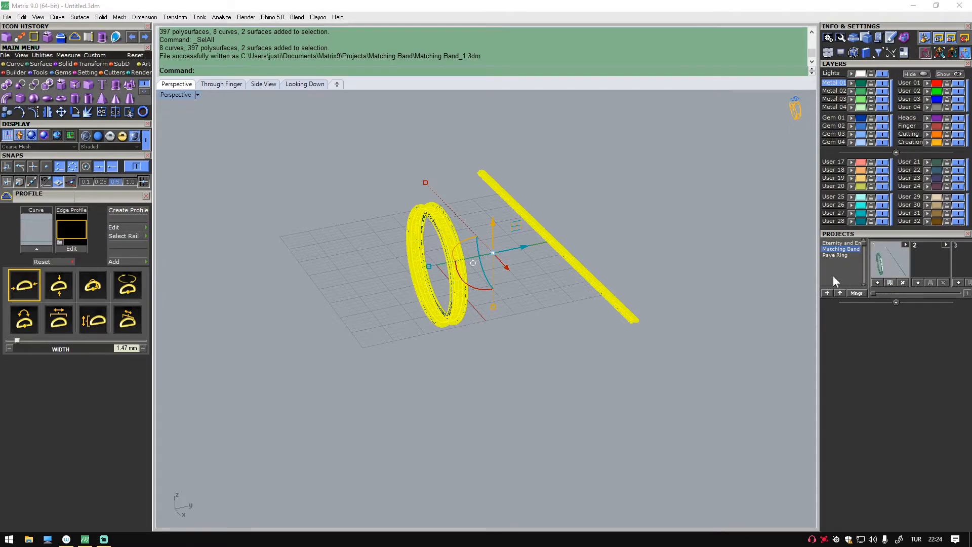
# Move the flow target surface under the marquise pattern sideways out of the ring band, and undo the move.
pyautogui.click(726, 222)
pyautogui.moveTo(725, 219); pyautogui.dragTo(628, 221, button='right')
pyautogui.scroll(15, 461, 258)
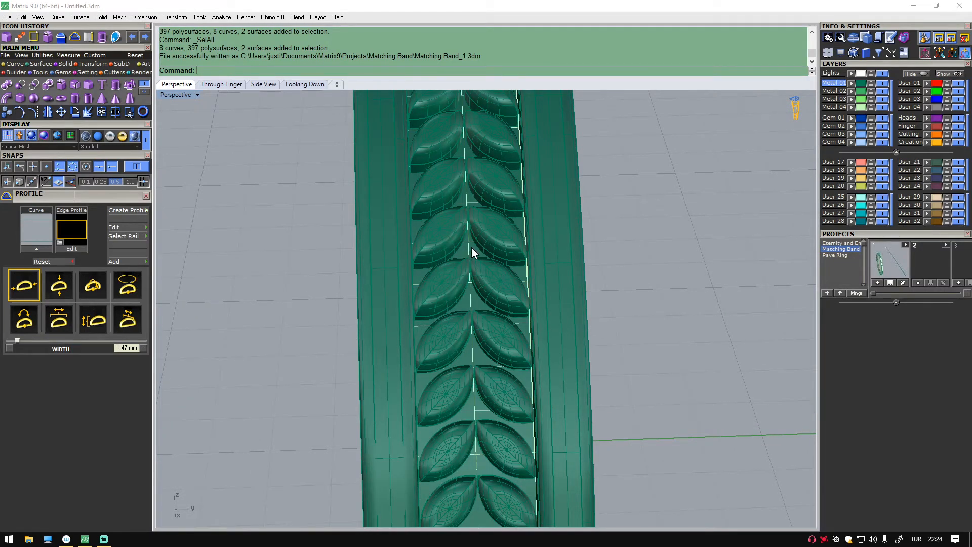
pyautogui.click(472, 247)
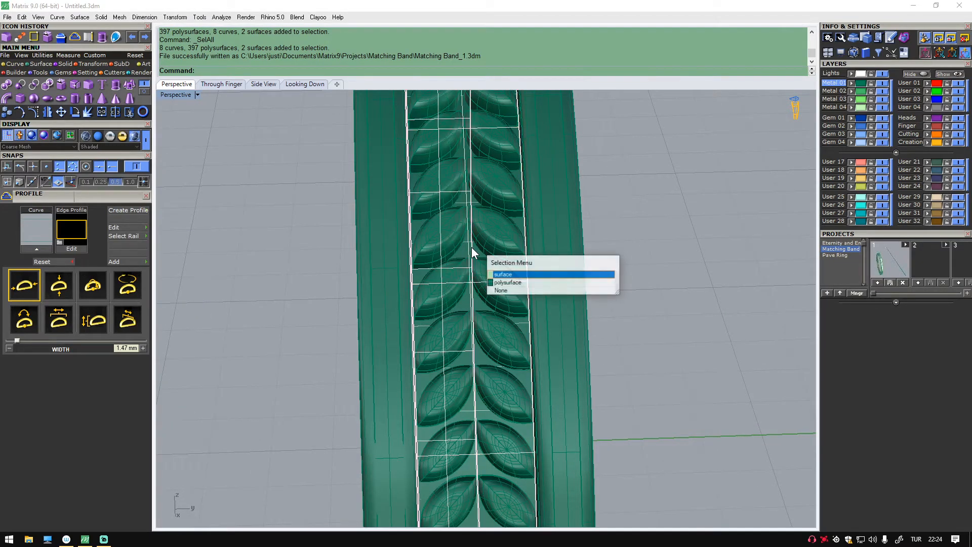
pyautogui.click(494, 272)
pyautogui.scroll(-10, 493, 272)
pyautogui.moveTo(500, 311); pyautogui.dragTo(666, 320)
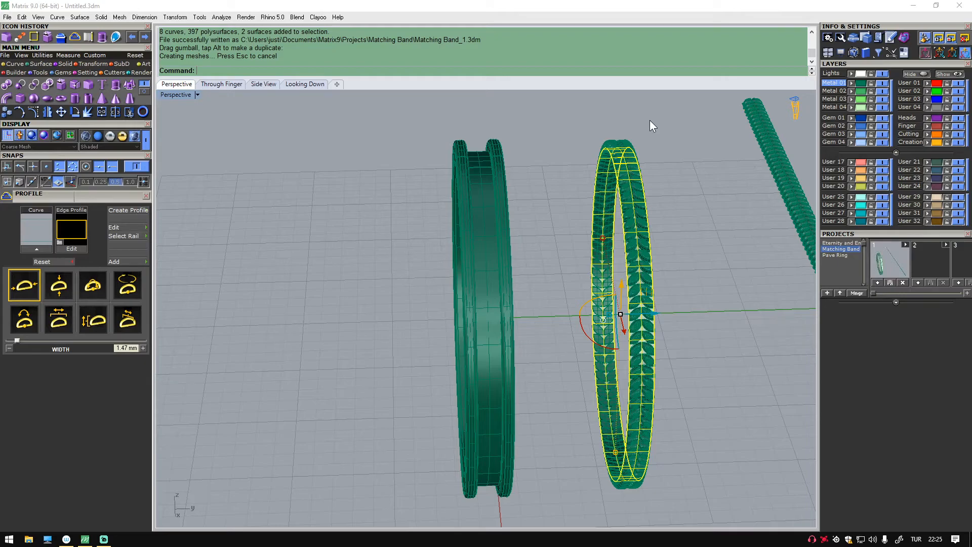
pyautogui.hotkey('ctrl', 'z')
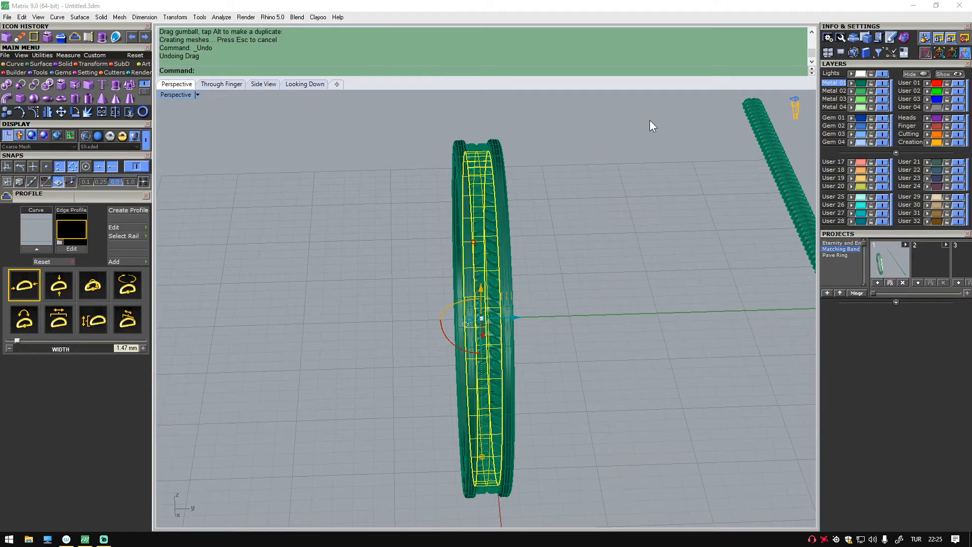
# Delete the flow target surface and Boolean-union the ring band with all of its flowed marquise details.
pyautogui.press('Delete')
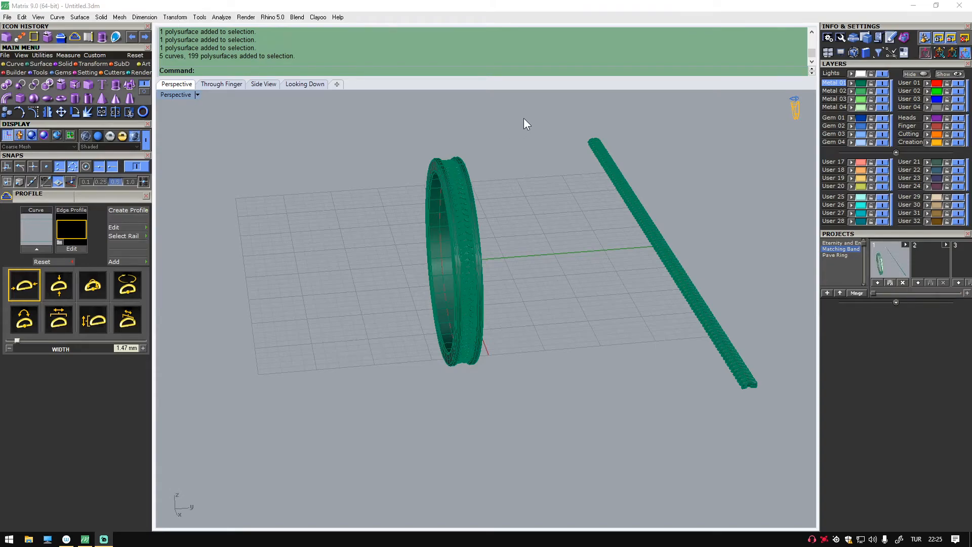
pyautogui.moveTo(531, 114); pyautogui.dragTo(425, 318)
pyautogui.moveTo(355, 424); pyautogui.dragTo(354, 423)
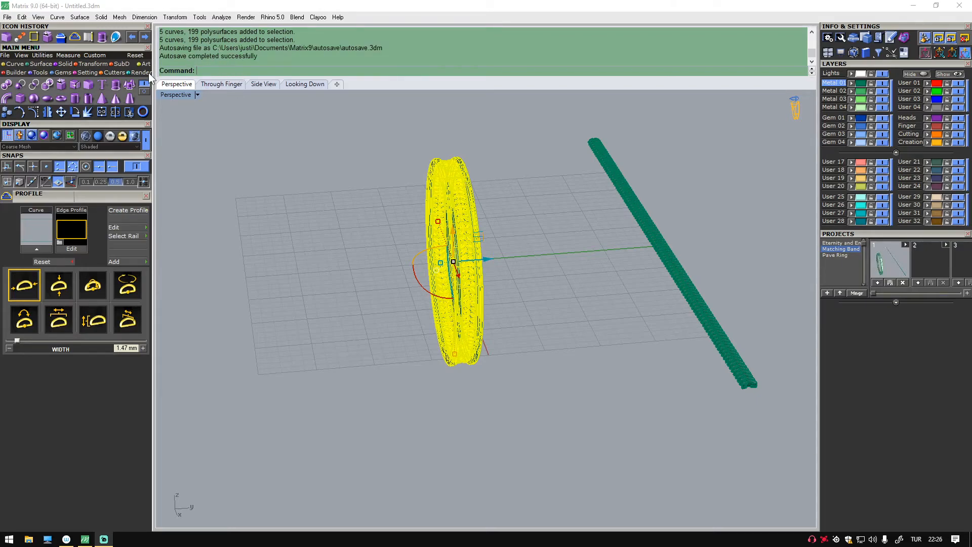
pyautogui.click(6, 85)
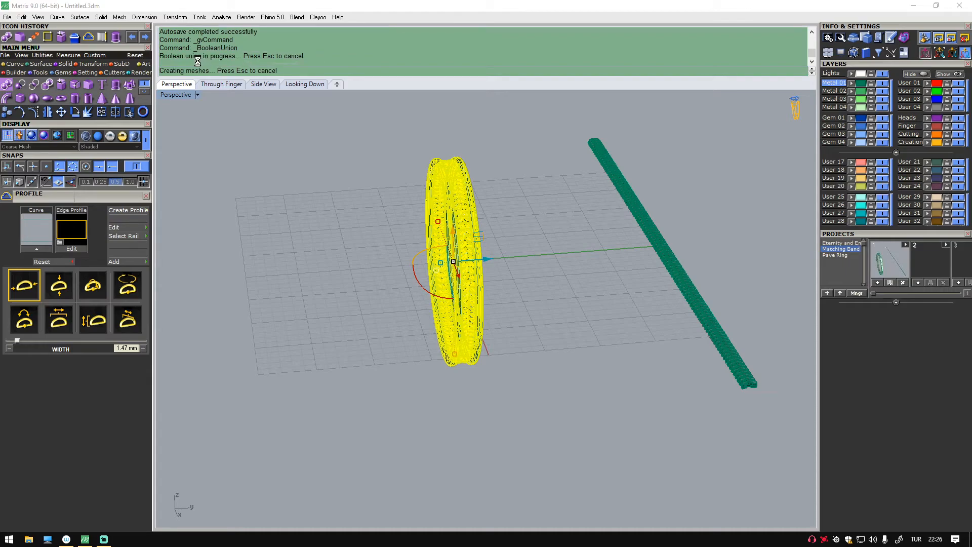
pyautogui.click(278, 154)
pyautogui.moveTo(442, 189); pyautogui.dragTo(223, 242, button='right')
pyautogui.scroll(7, 231, 243)
pyautogui.keyDown('shift'); pyautogui.moveTo(253, 284); pyautogui.dragTo(467, 260, button='right'); pyautogui.keyUp('shift')
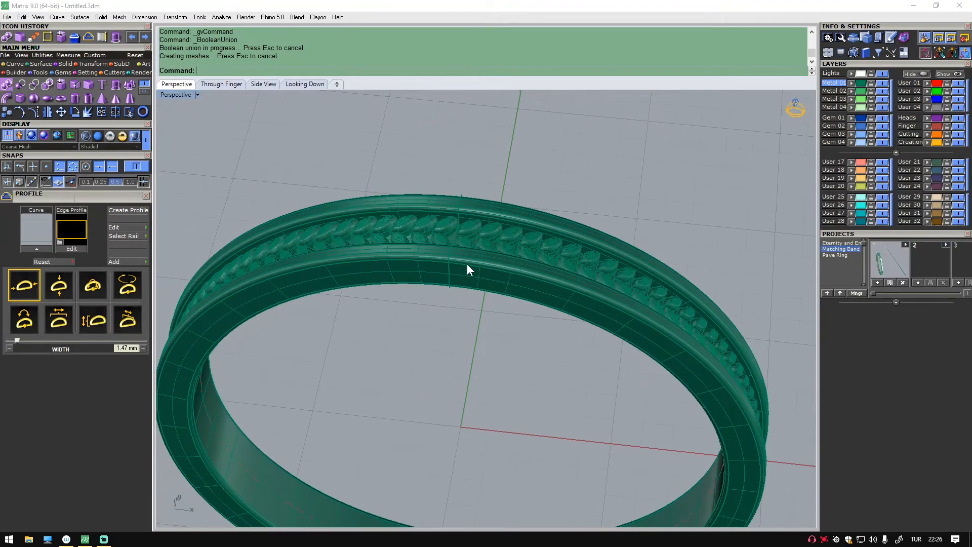
pyautogui.click(466, 267)
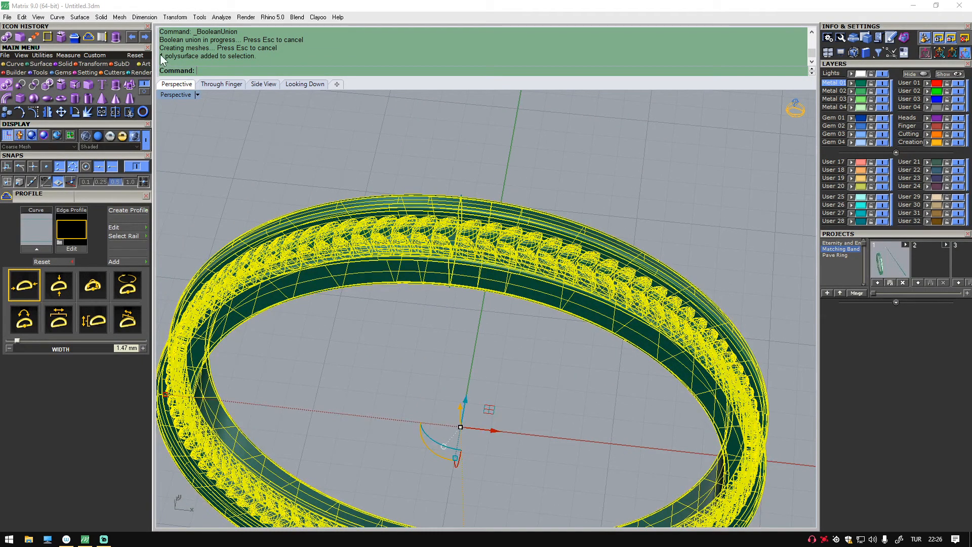
pyautogui.click(418, 148)
# Delete the straight, flat marquise pattern strip and its base geometry lying beside the ring.
pyautogui.scroll(-10, 500, 270)
pyautogui.moveTo(500, 271); pyautogui.dragTo(495, 230, button='right')
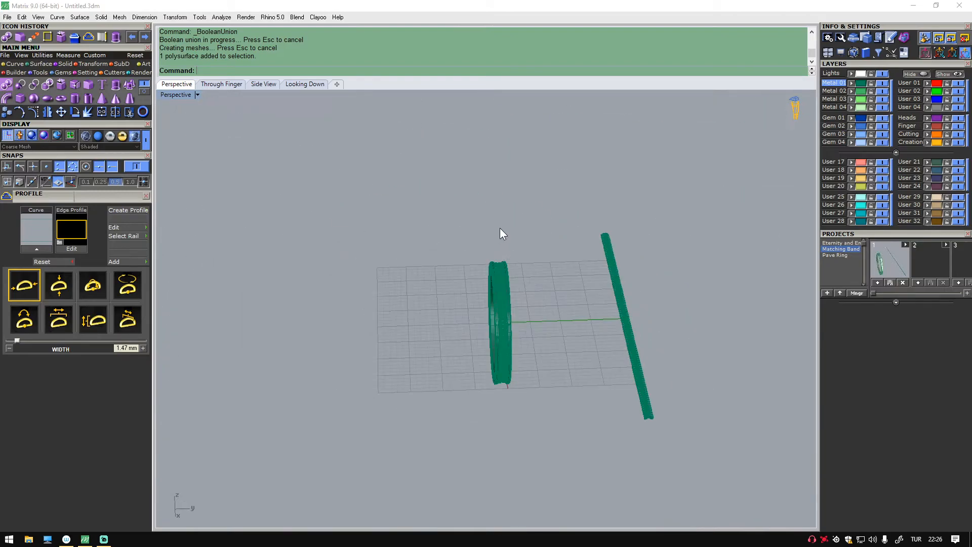
pyautogui.moveTo(586, 459); pyautogui.dragTo(587, 459)
pyautogui.press('Delete')
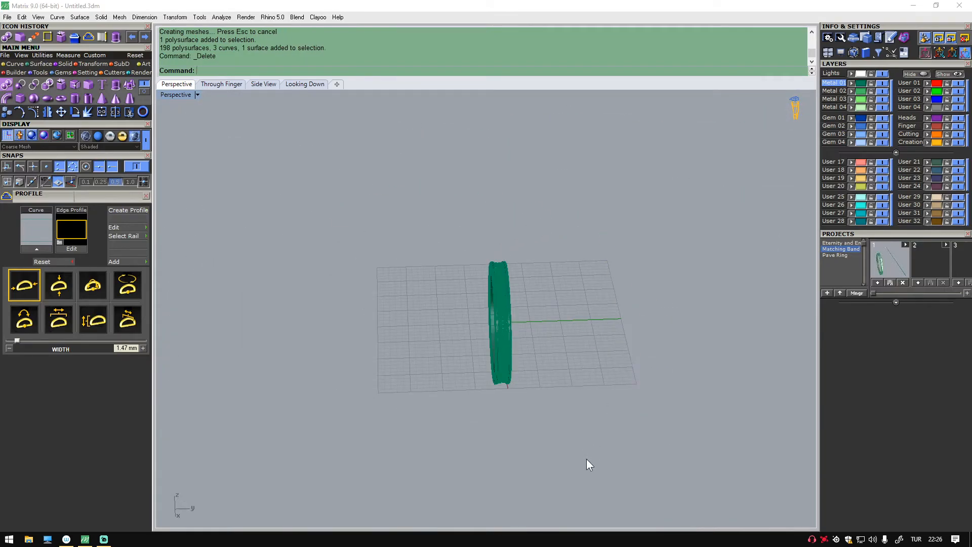
# Set up Ring Resizer with the united ring as the model, original size 15, and the Ring Rail Swiss 15 curve as its circle.
pyautogui.scroll(6, 443, 343)
pyautogui.moveTo(443, 343); pyautogui.dragTo(426, 302, button='right')
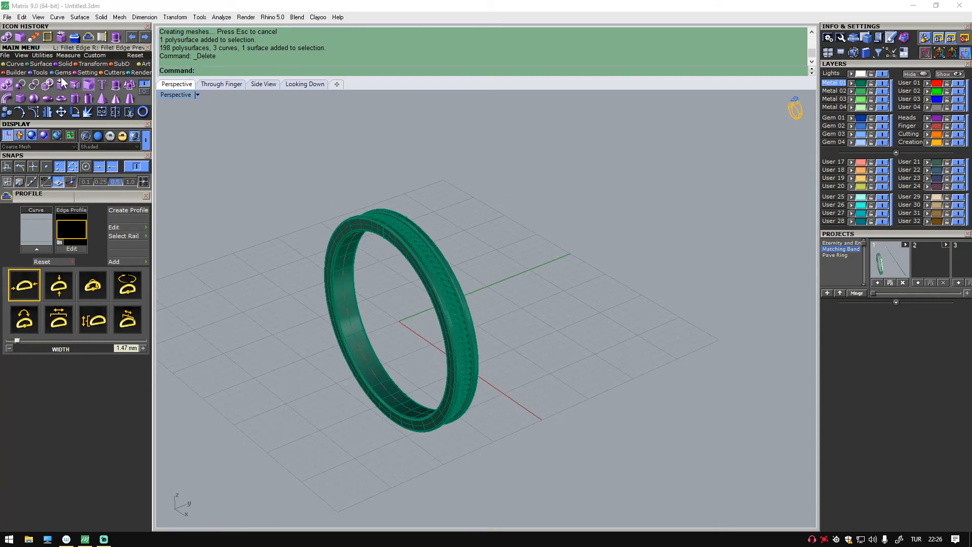
pyautogui.click(40, 73)
pyautogui.click(105, 72)
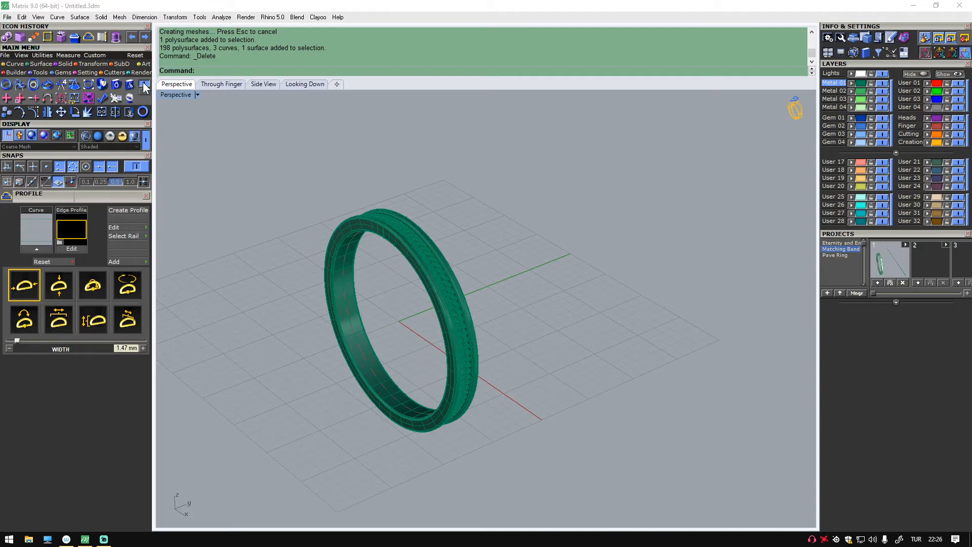
pyautogui.click(91, 84)
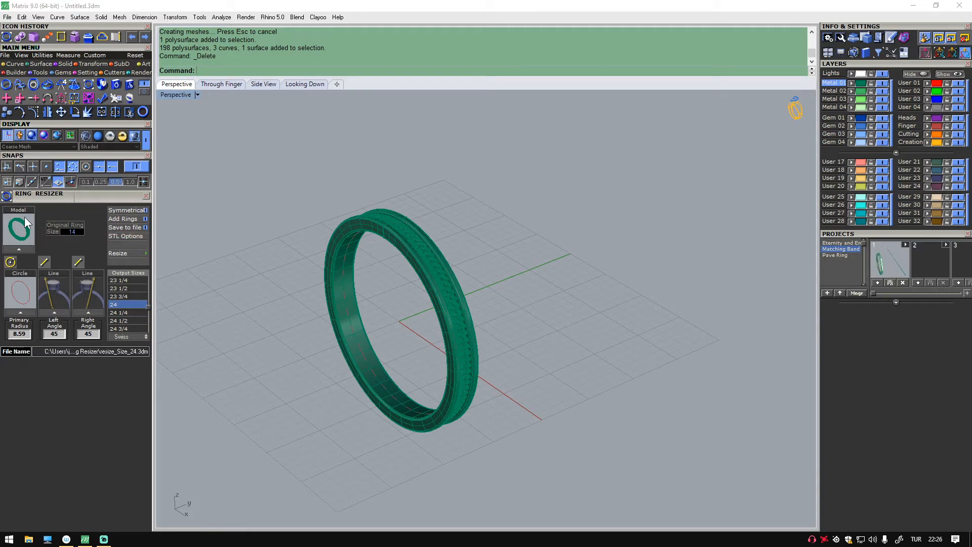
pyautogui.click(411, 234)
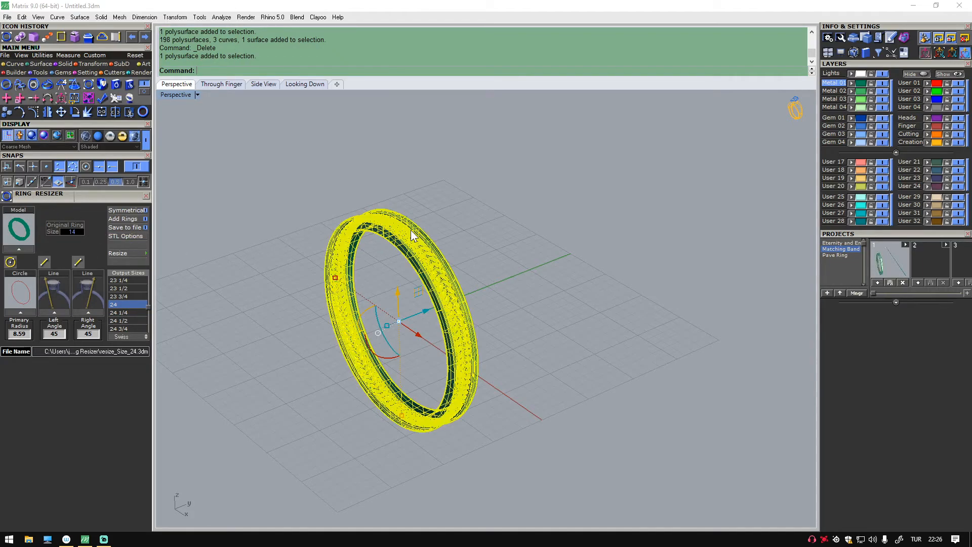
pyautogui.click(19, 249)
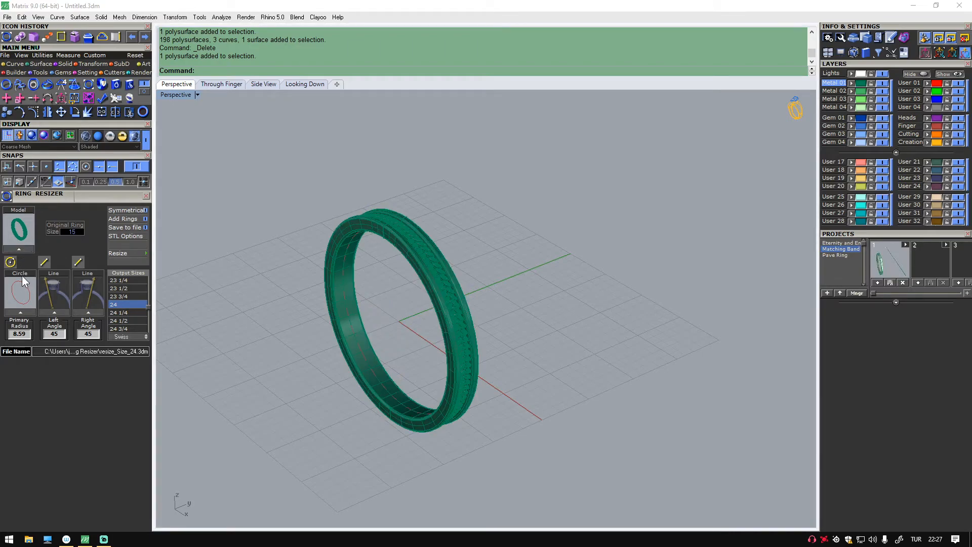
pyautogui.click(345, 294)
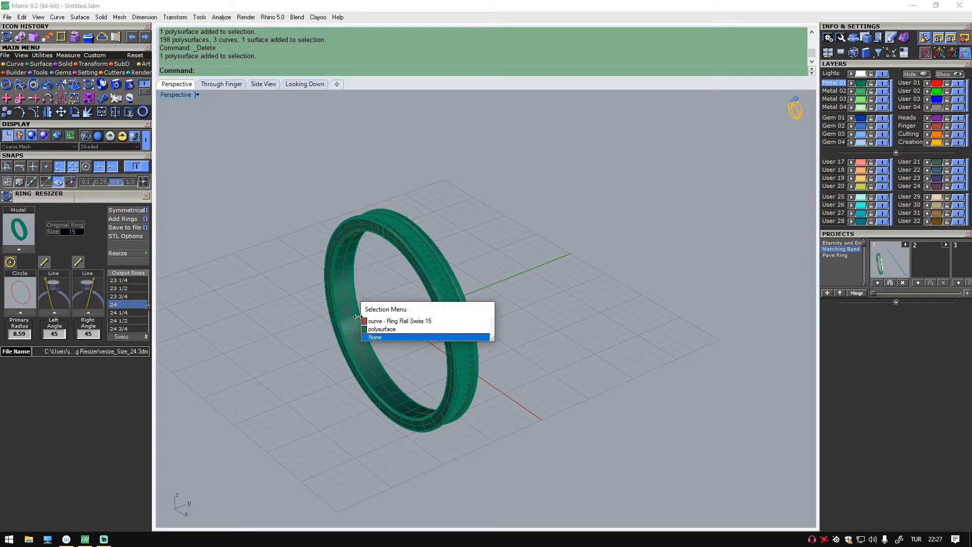
pyautogui.click(375, 321)
pyautogui.click(21, 312)
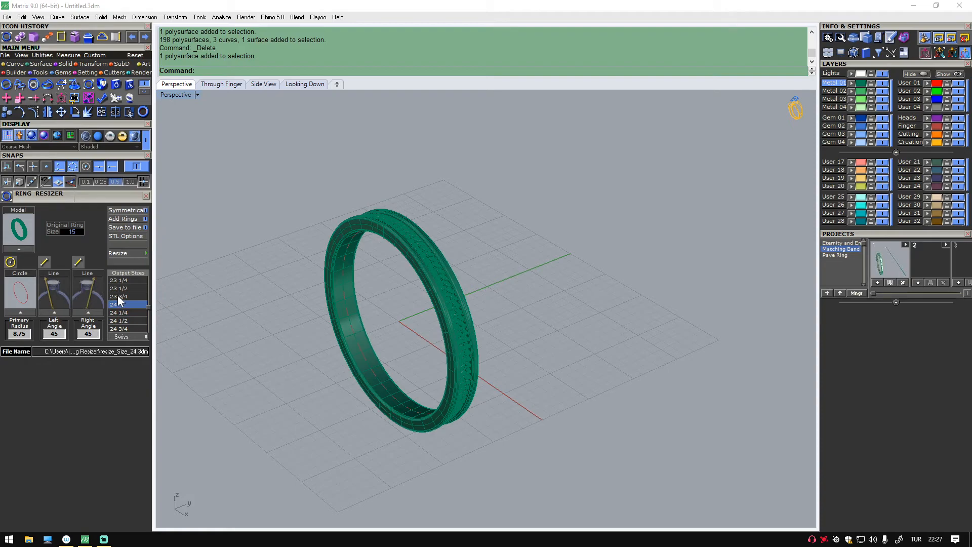
# Select Swiss output sizes for the resized rings up to 17, including 12, 14, 16 and 17.
pyautogui.moveTo(147, 306); pyautogui.dragTo(151, 288)
pyautogui.scroll(-3, 148, 290)
pyautogui.moveTo(148, 291); pyautogui.dragTo(150, 293)
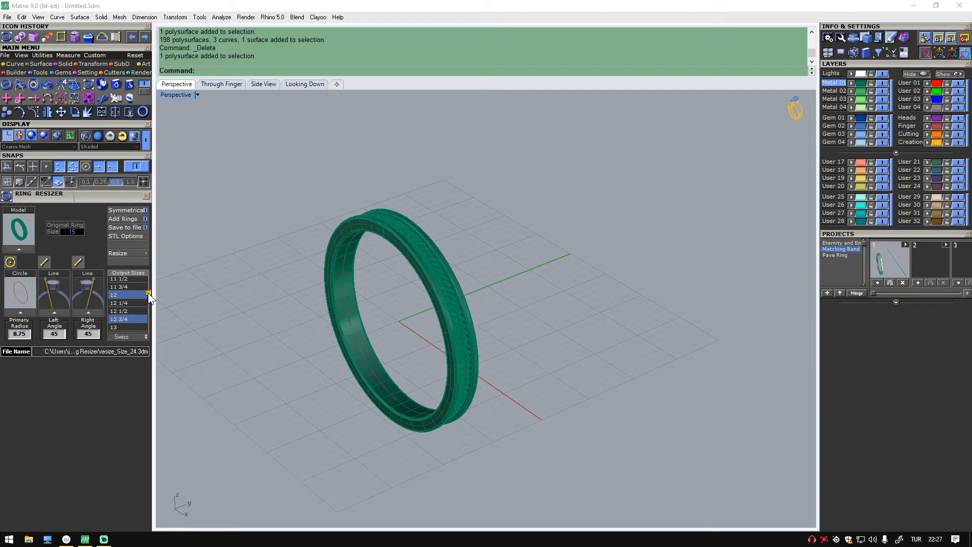
pyautogui.moveTo(148, 294); pyautogui.dragTo(149, 296)
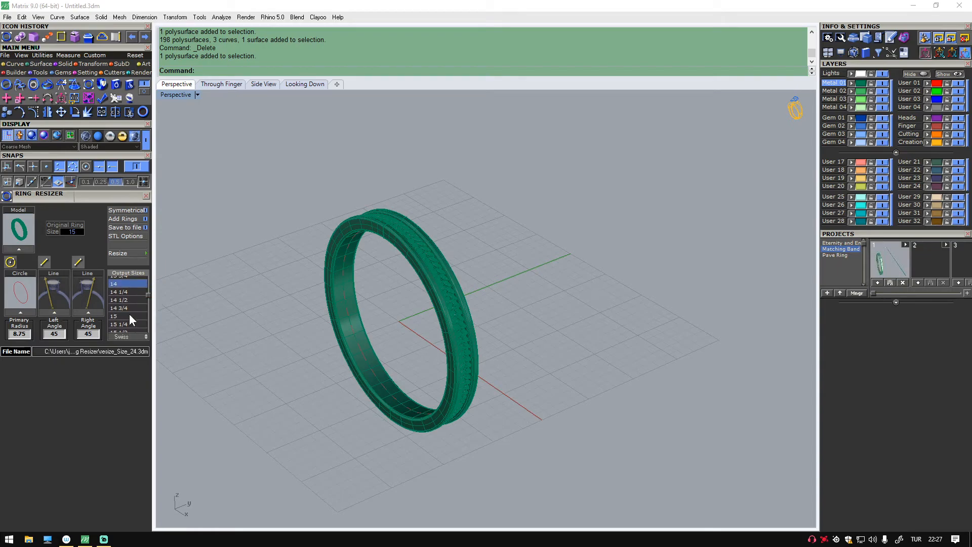
pyautogui.scroll(-2, 147, 296)
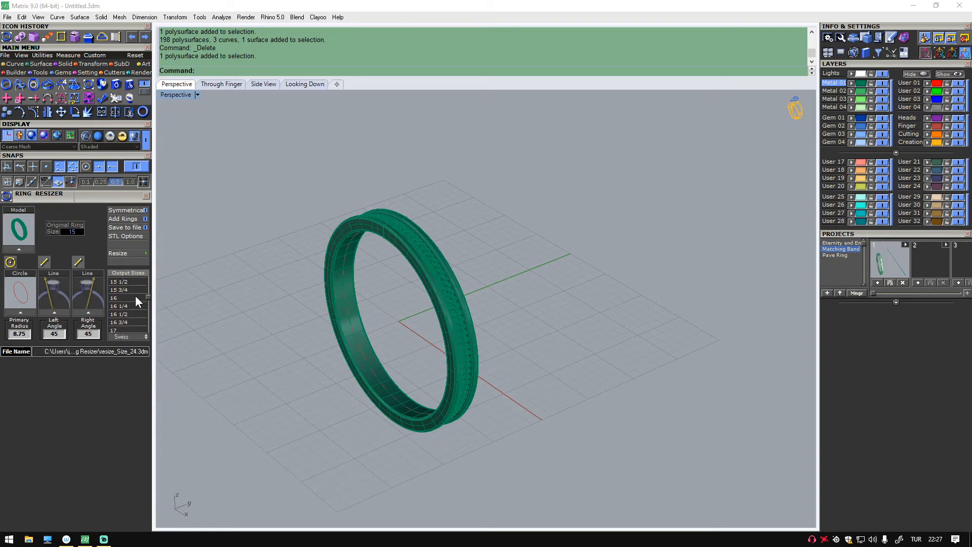
pyautogui.click(127, 329)
pyautogui.scroll(-2, 148, 297)
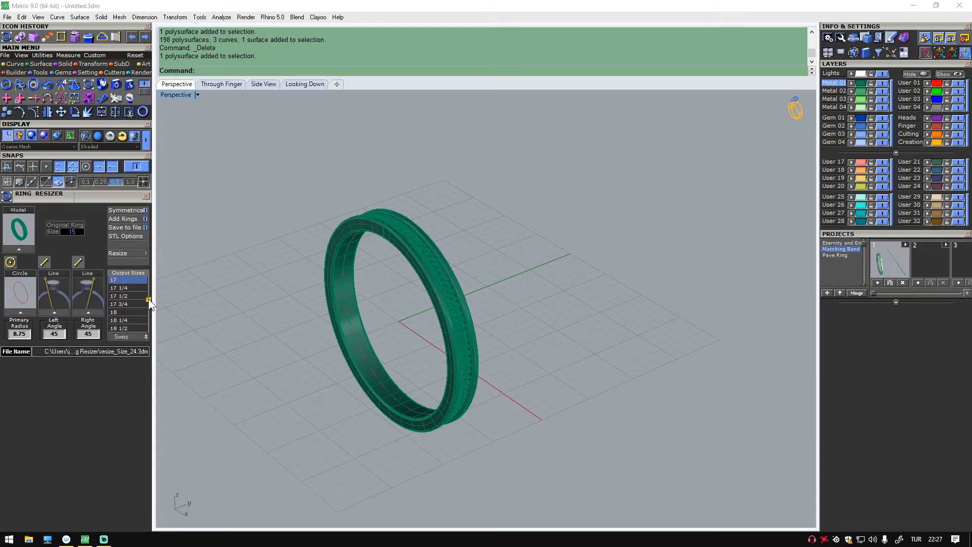
# Add the larger Swiss output sizes, including 22 and 23, up to 24, and generate the row of resized rings.
pyautogui.click(128, 310)
pyautogui.moveTo(148, 299); pyautogui.dragTo(149, 301)
pyautogui.click(134, 307)
pyautogui.scroll(-2, 138, 307)
pyautogui.click(137, 320)
pyautogui.moveTo(148, 303)
pyautogui.mouseDown()
pyautogui.moveTo(150, 290)
pyautogui.moveTo(146, 297)
pyautogui.mouseUp()
pyautogui.click(129, 314)
pyautogui.scroll(-5, 245, 284)
pyautogui.click(131, 254)
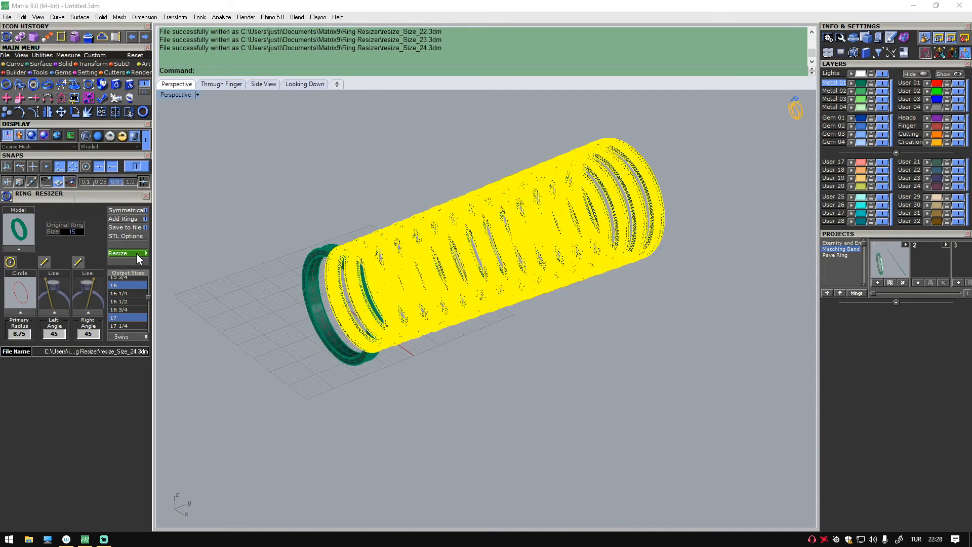
pyautogui.click(279, 162)
pyautogui.moveTo(348, 166); pyautogui.dragTo(590, 252, button='right')
pyautogui.scroll(2, 606, 268)
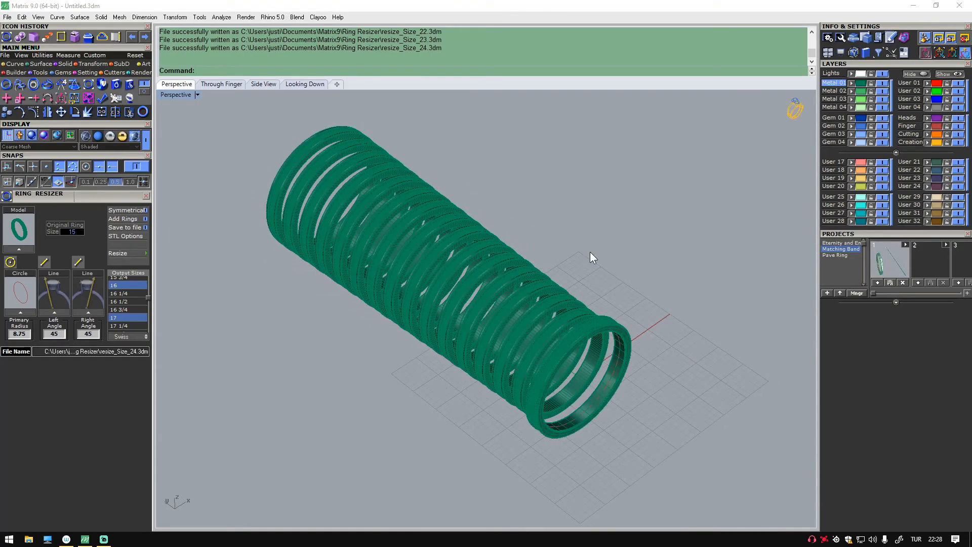
# Open the V-Ray render settings and browse the render styles, keeping Satin Blur - (Fast).
pyautogui.click(142, 74)
pyautogui.click(6, 85)
pyautogui.moveTo(948, 312); pyautogui.dragTo(766, 99)
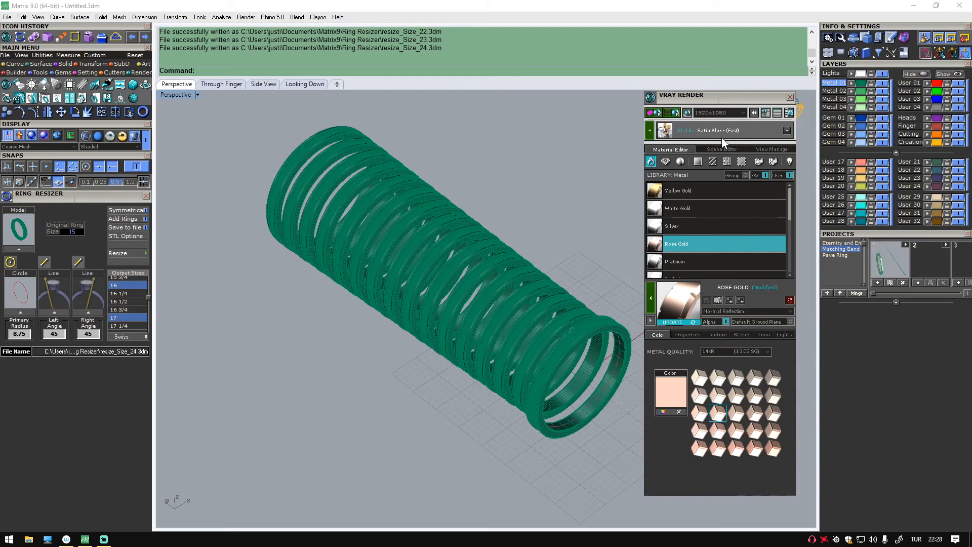
pyautogui.click(787, 130)
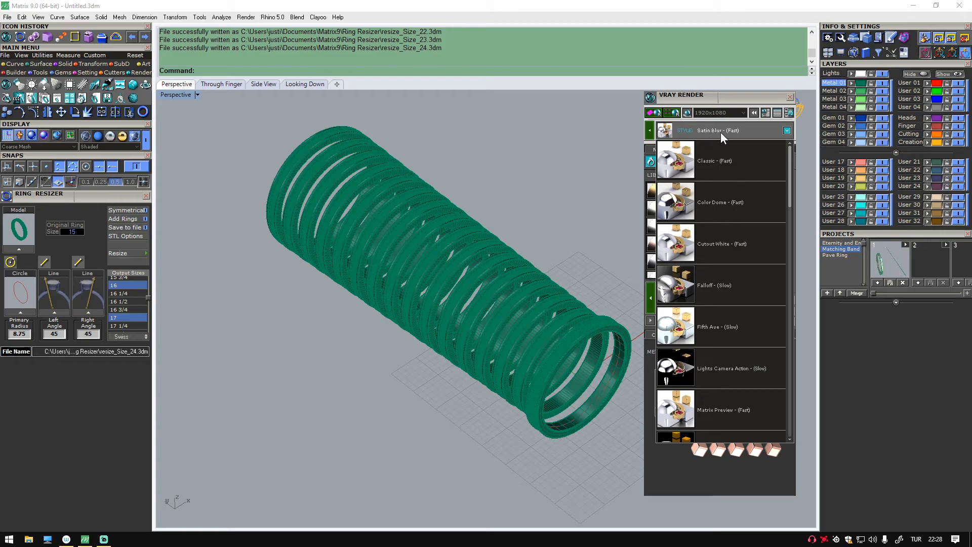
pyautogui.scroll(-3, 747, 230)
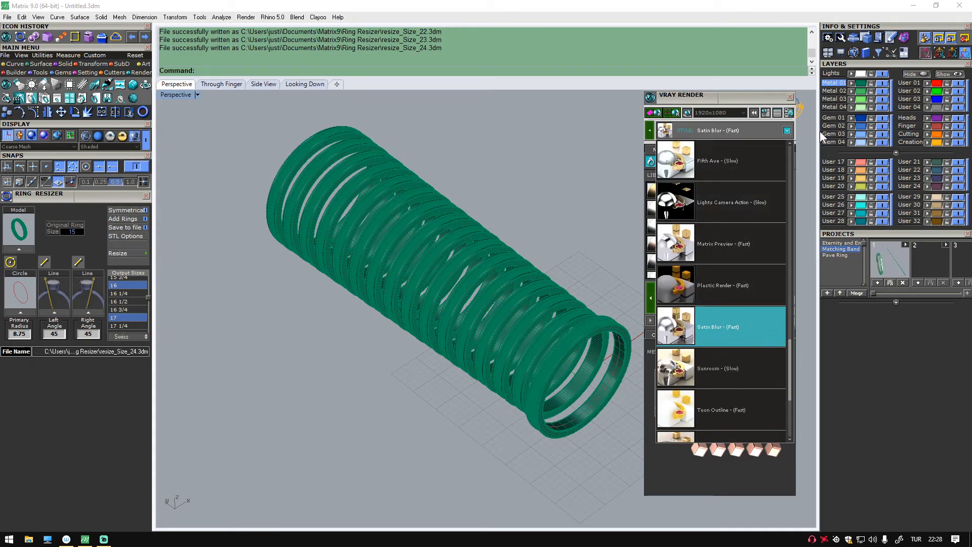
pyautogui.click(787, 130)
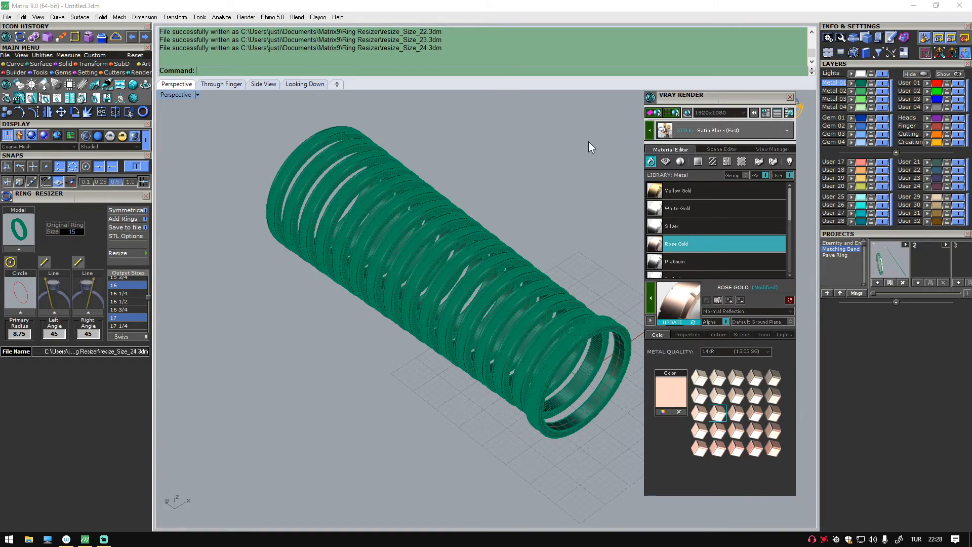
# Apply the 14KR Rose Gold metal material to the original ring and all resized rings.
pyautogui.moveTo(575, 163); pyautogui.dragTo(600, 176, button='right')
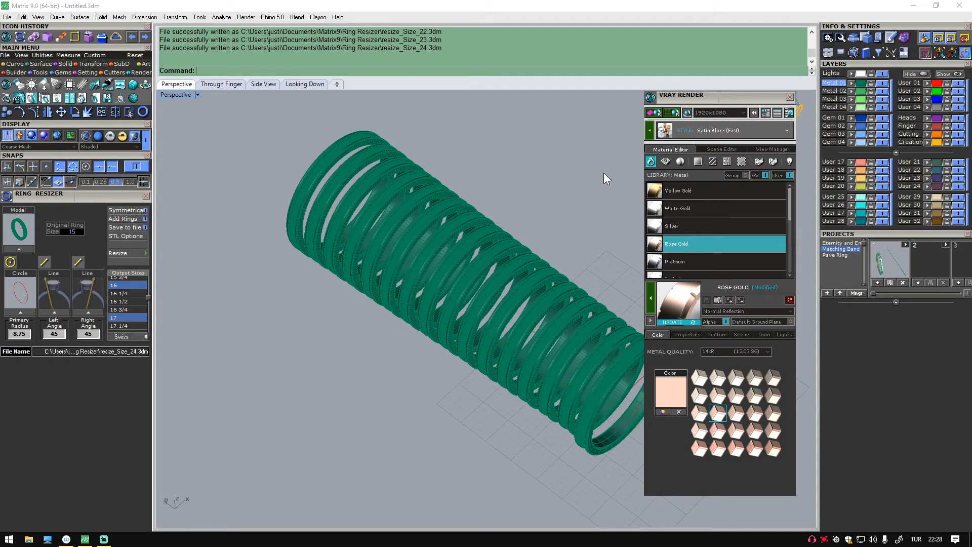
pyautogui.moveTo(230, 109); pyautogui.dragTo(789, 517)
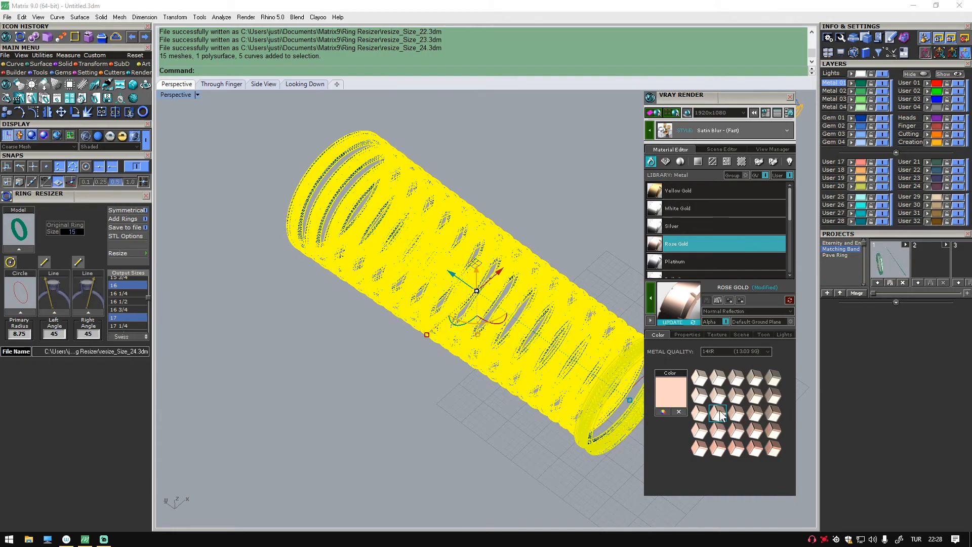
pyautogui.moveTo(582, 419); pyautogui.dragTo(579, 404, button='right')
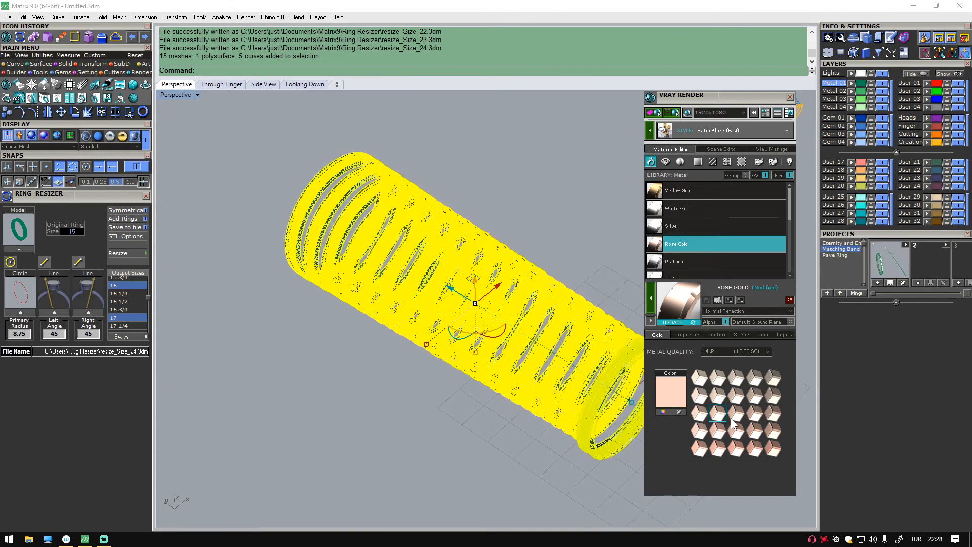
pyautogui.click(651, 301)
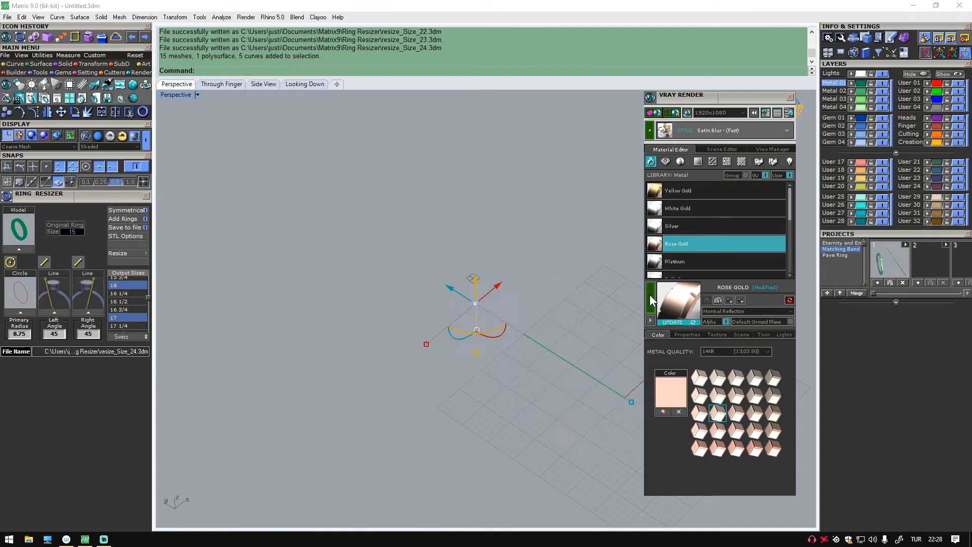
pyautogui.moveTo(536, 209); pyautogui.dragTo(531, 208, button='right')
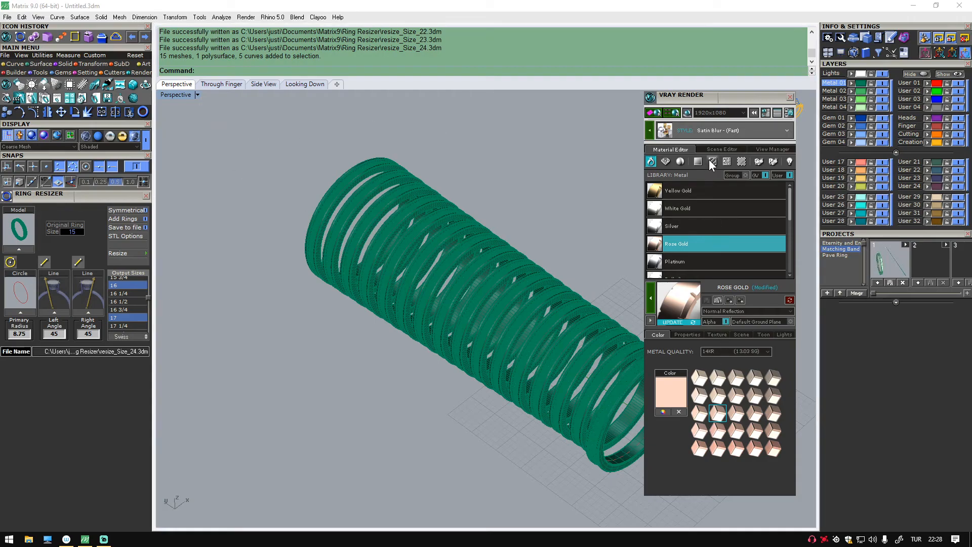
# Add a ground plane under the rings and apply the White Matte material to it.
pyautogui.click(690, 113)
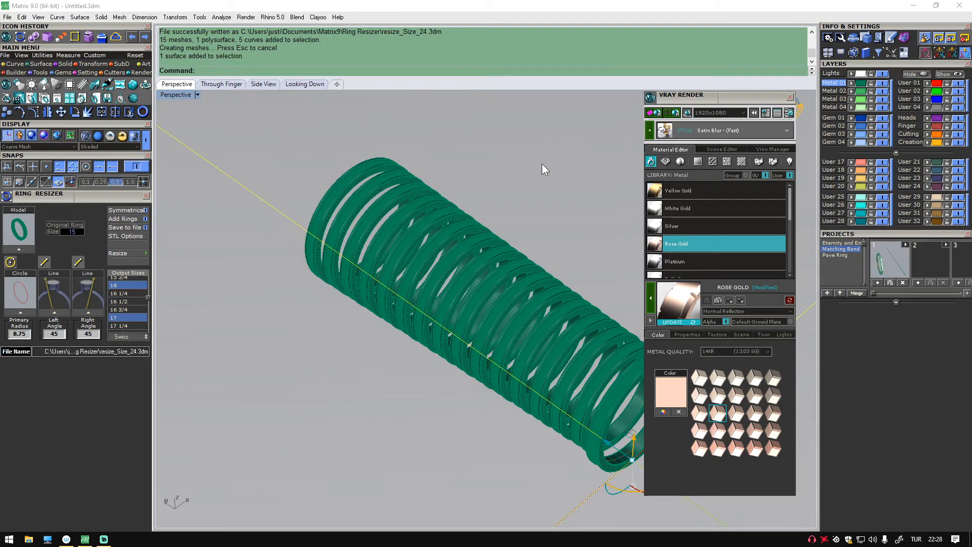
pyautogui.click(699, 161)
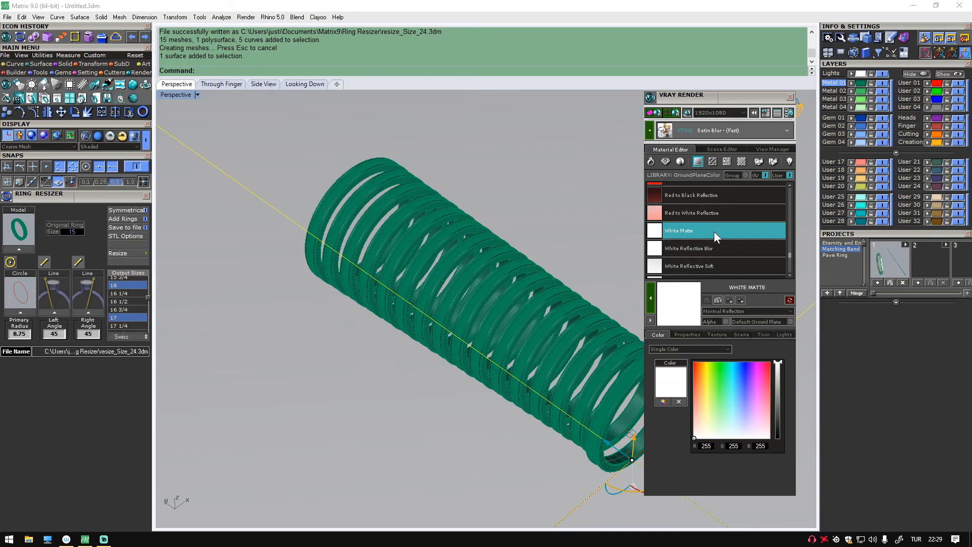
pyautogui.click(650, 304)
# Set the render resolution to 1920x1080.
pyautogui.click(743, 113)
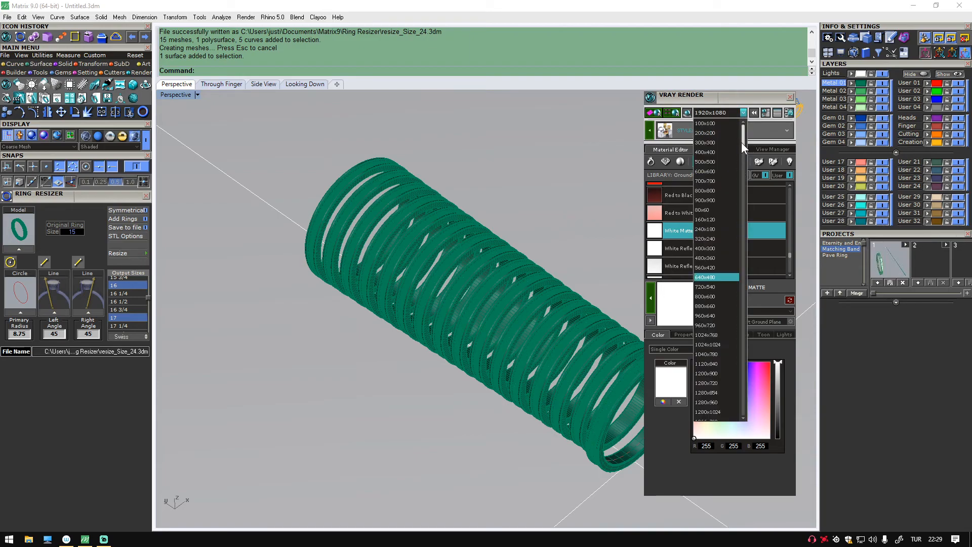
pyautogui.moveTo(742, 194); pyautogui.dragTo(744, 421)
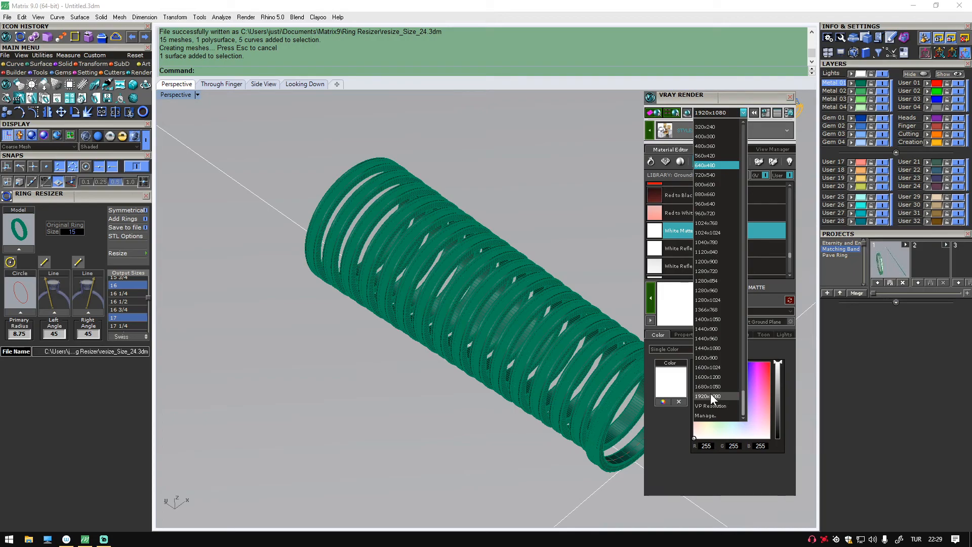
pyautogui.click(725, 396)
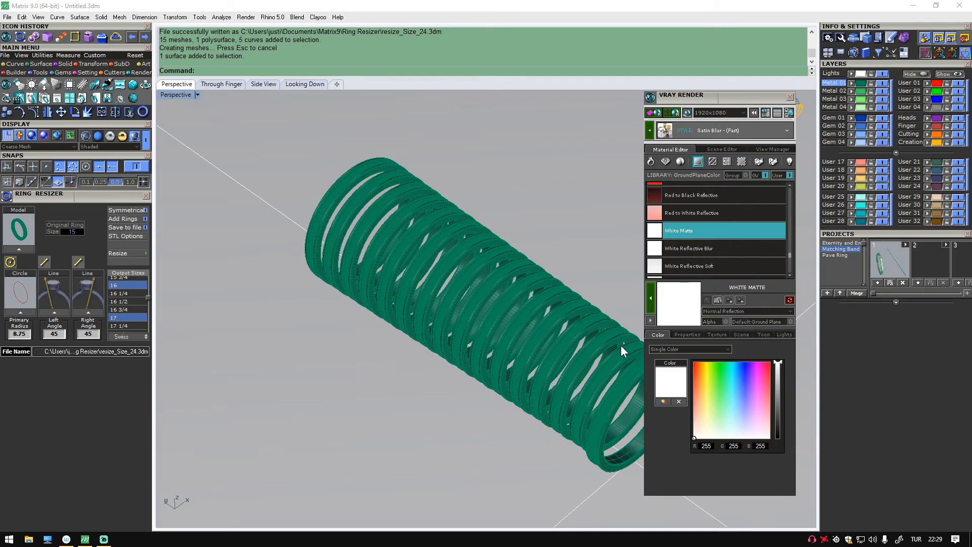
pyautogui.moveTo(571, 328); pyautogui.dragTo(550, 335, button='right')
pyautogui.click(668, 103)
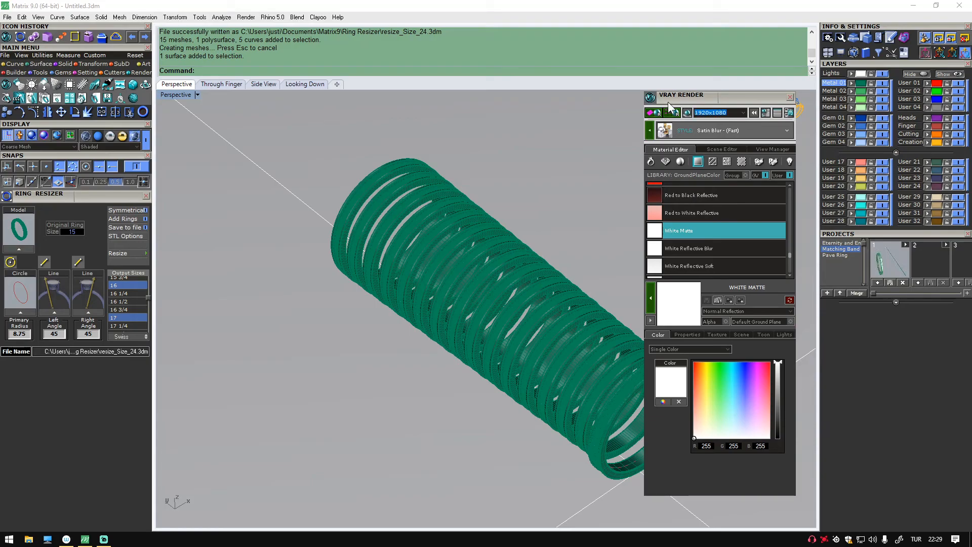
pyautogui.write('1520')
pyautogui.write('x1080')
# Frame the whole row of rings in the Perspective view and start the V-Ray render.
pyautogui.moveTo(572, 179); pyautogui.dragTo(528, 165, button='right')
pyautogui.moveTo(734, 94); pyautogui.dragTo(916, 306)
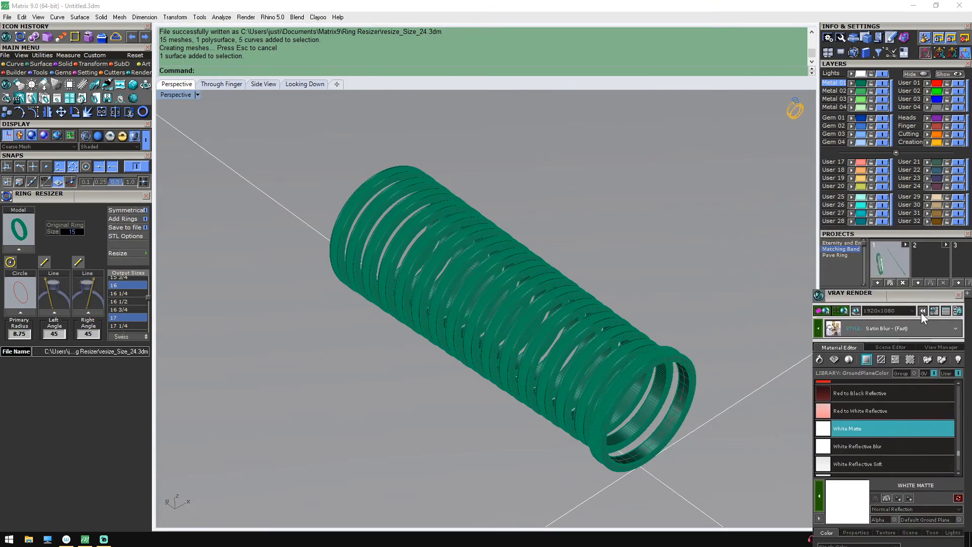
pyautogui.click(858, 328)
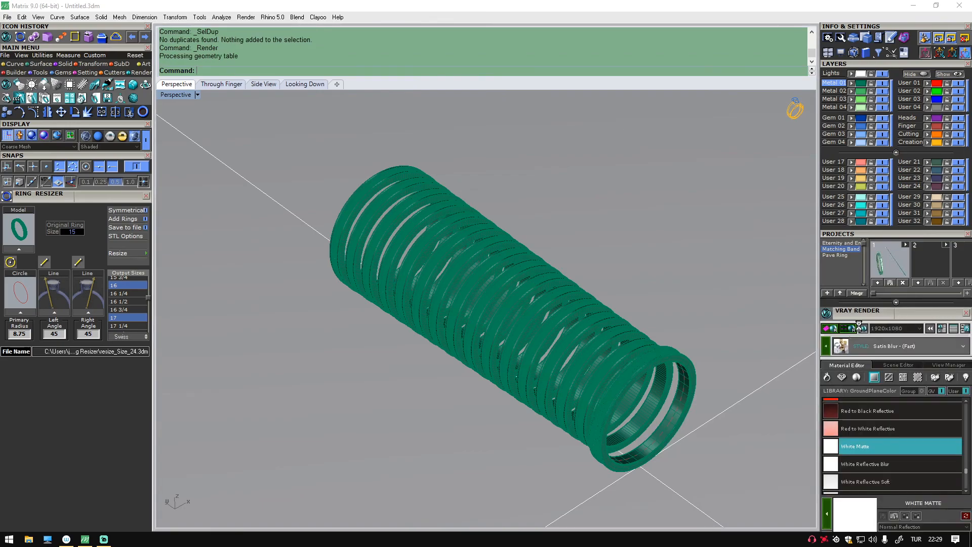